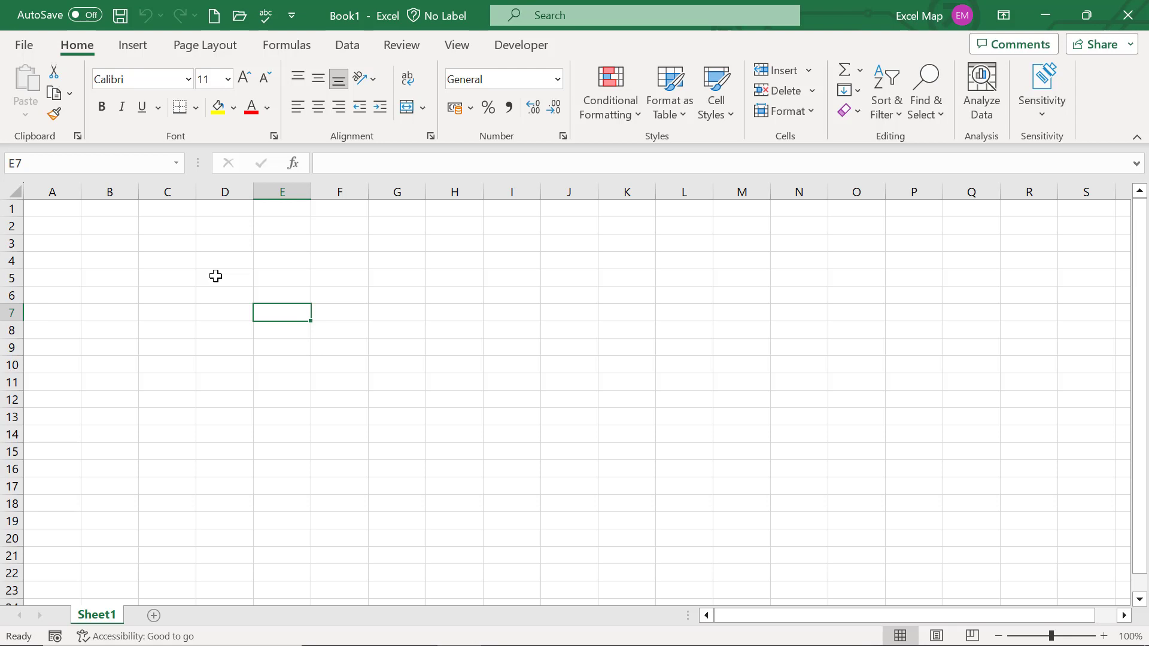
# Turn off sheet gridlines and raise row 1 to a height of 26 points
pyautogui.click(210, 47)
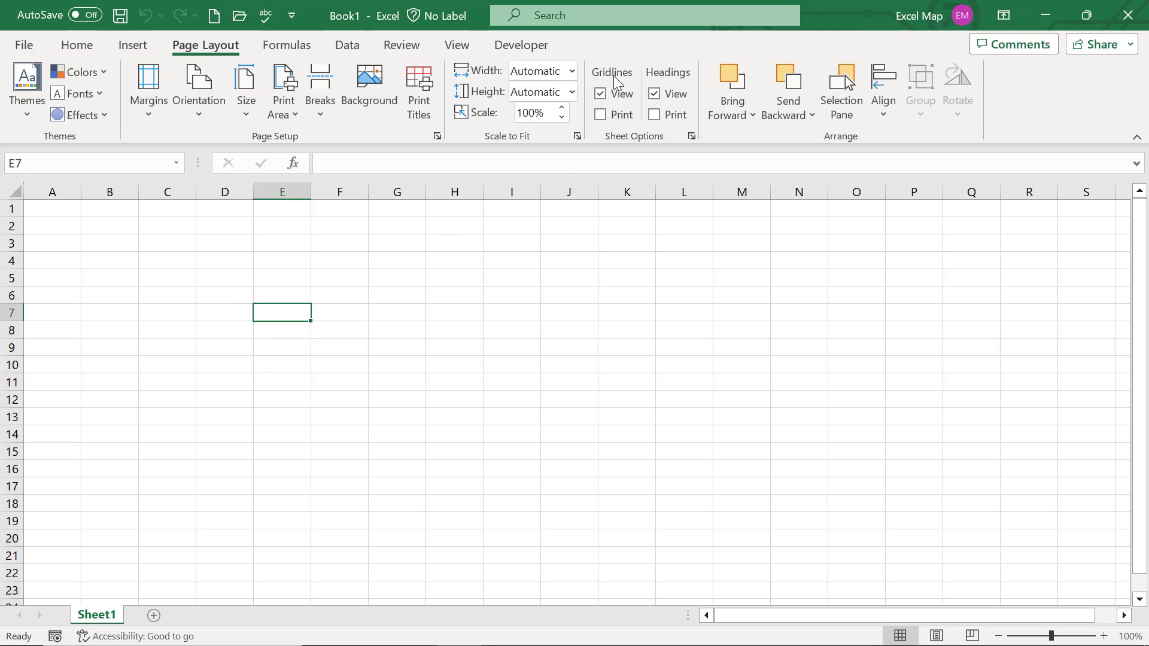
pyautogui.click(612, 96)
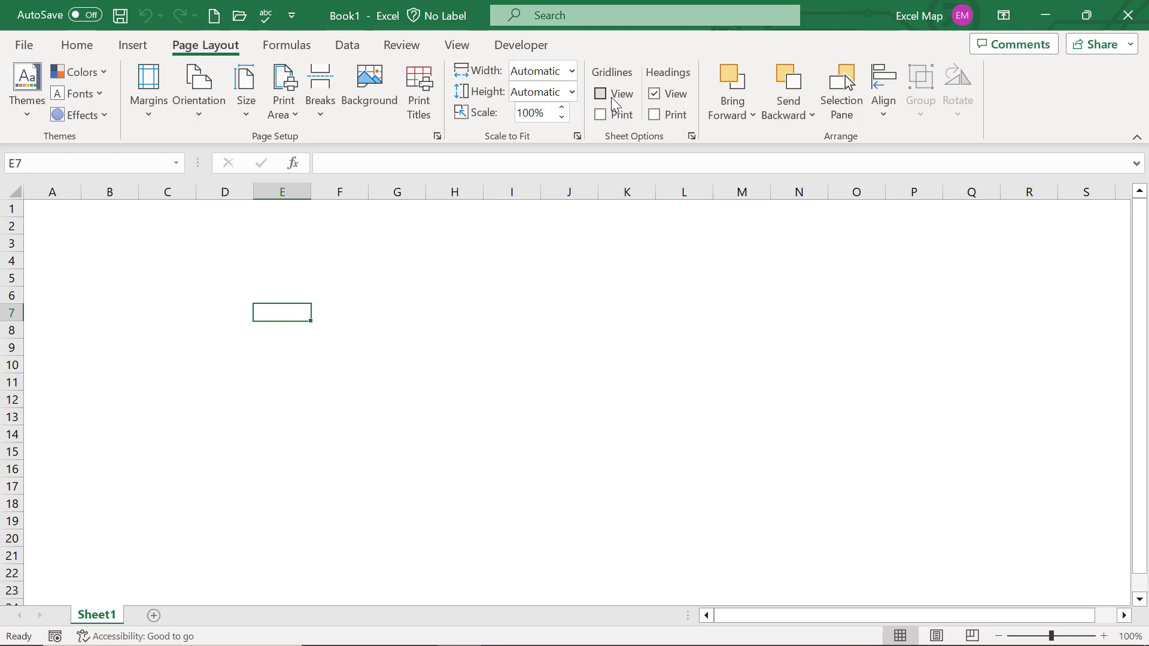
pyautogui.moveTo(13, 217); pyautogui.dragTo(12, 235)
pyautogui.click(36, 228)
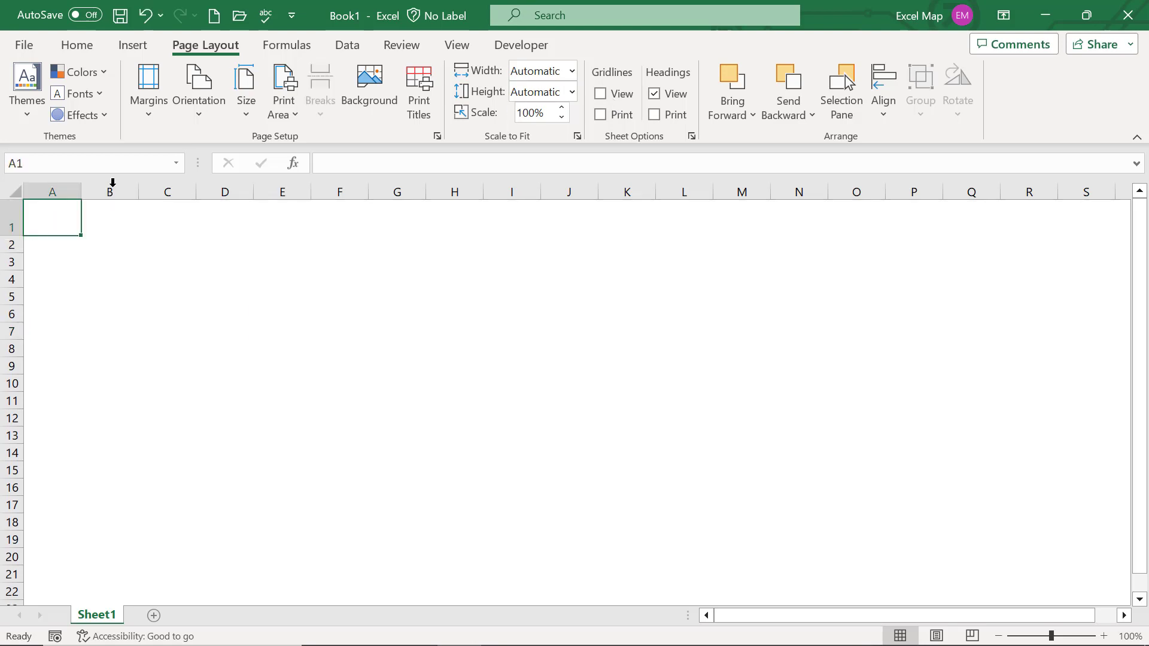
# Enter [Company Name] in A1 and format it bold, blue, 20-point
pyautogui.click(87, 52)
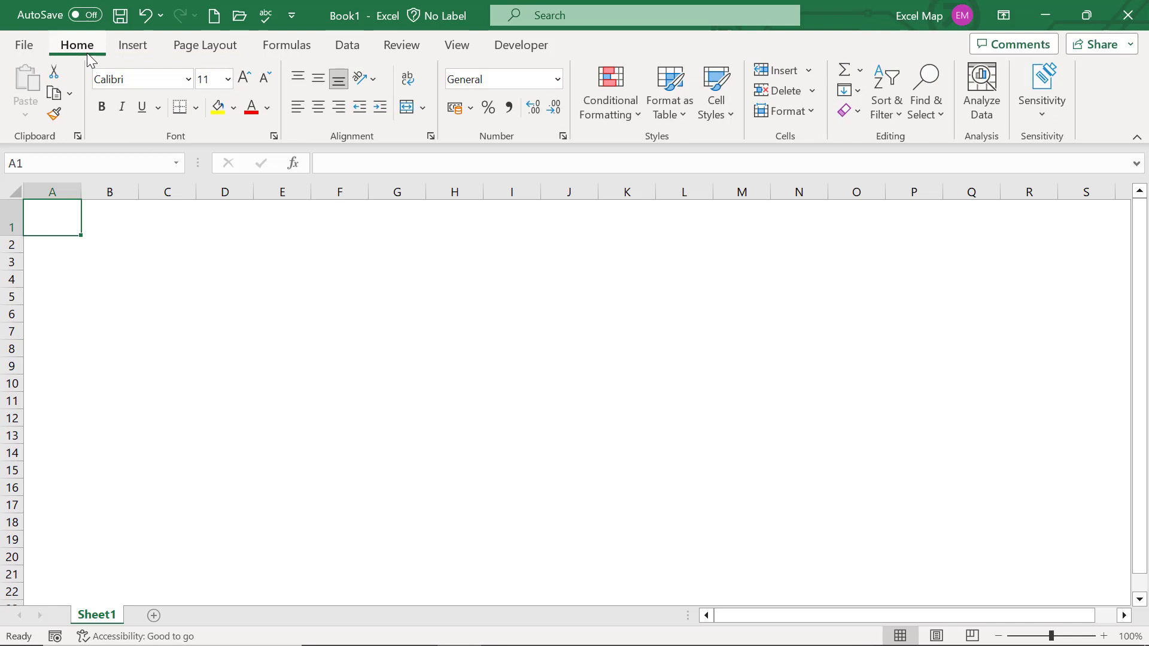
pyautogui.write('[C')
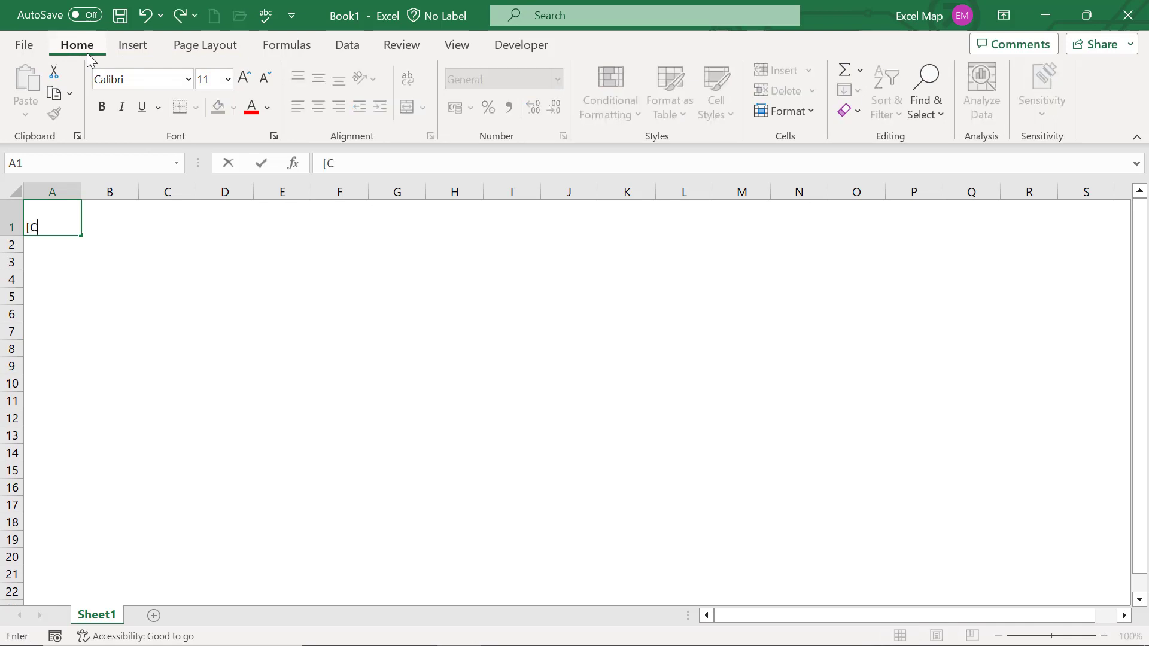
pyautogui.write('ompany Name}')
pyautogui.hotkey('ctrl', 'Return')
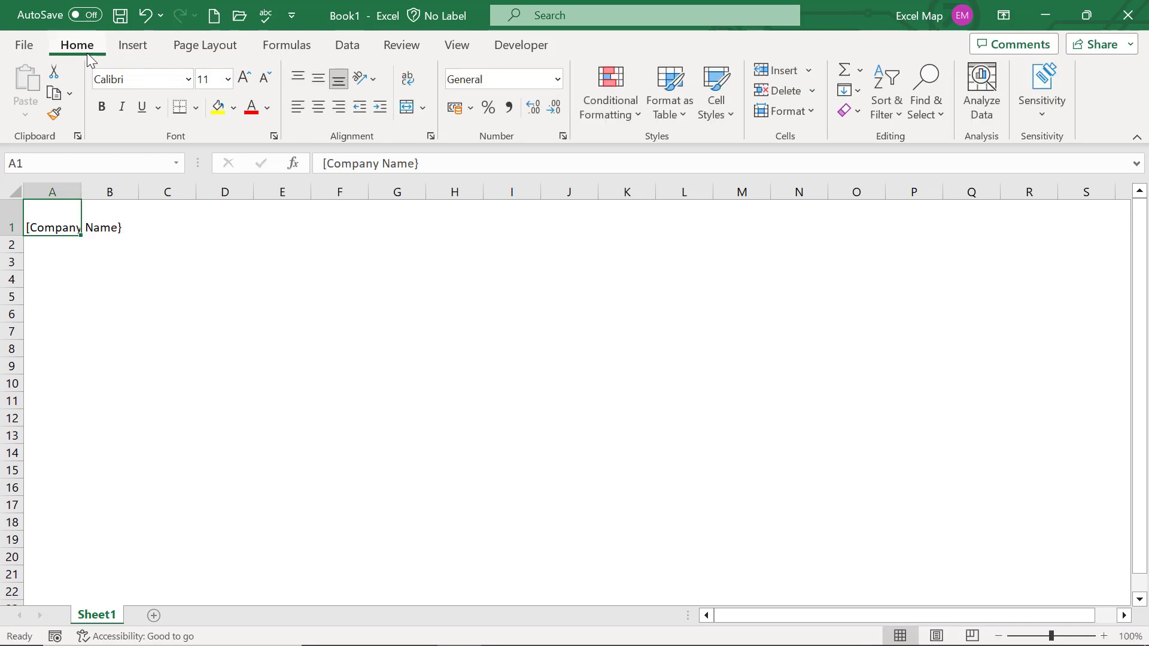
pyautogui.click(228, 80)
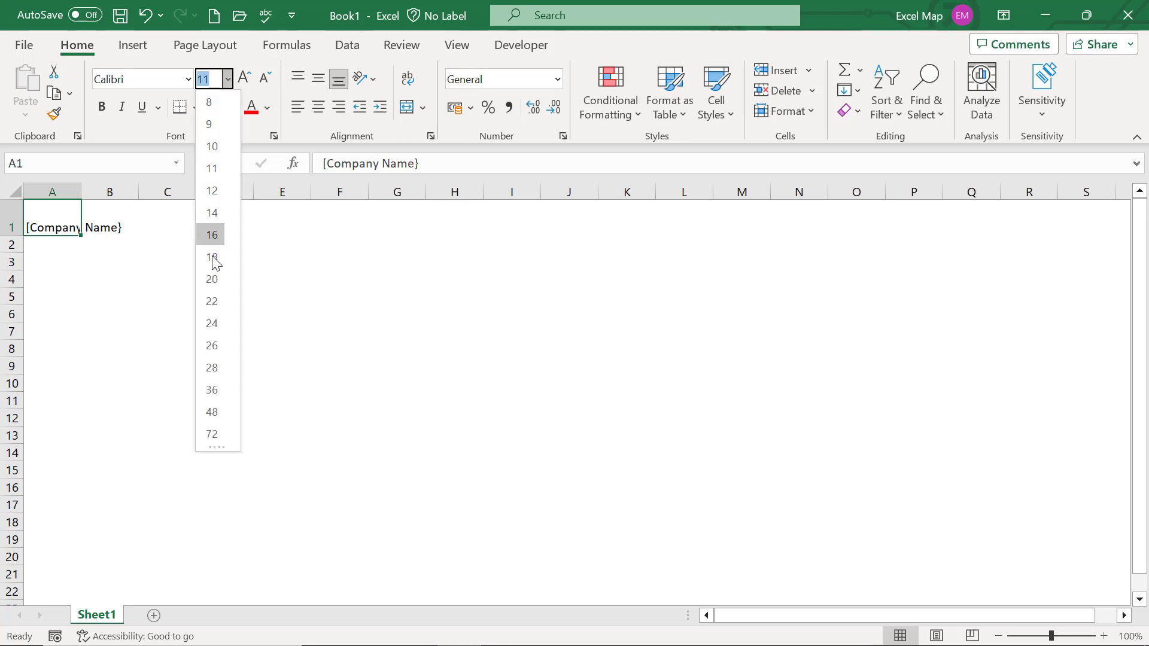
pyautogui.click(212, 279)
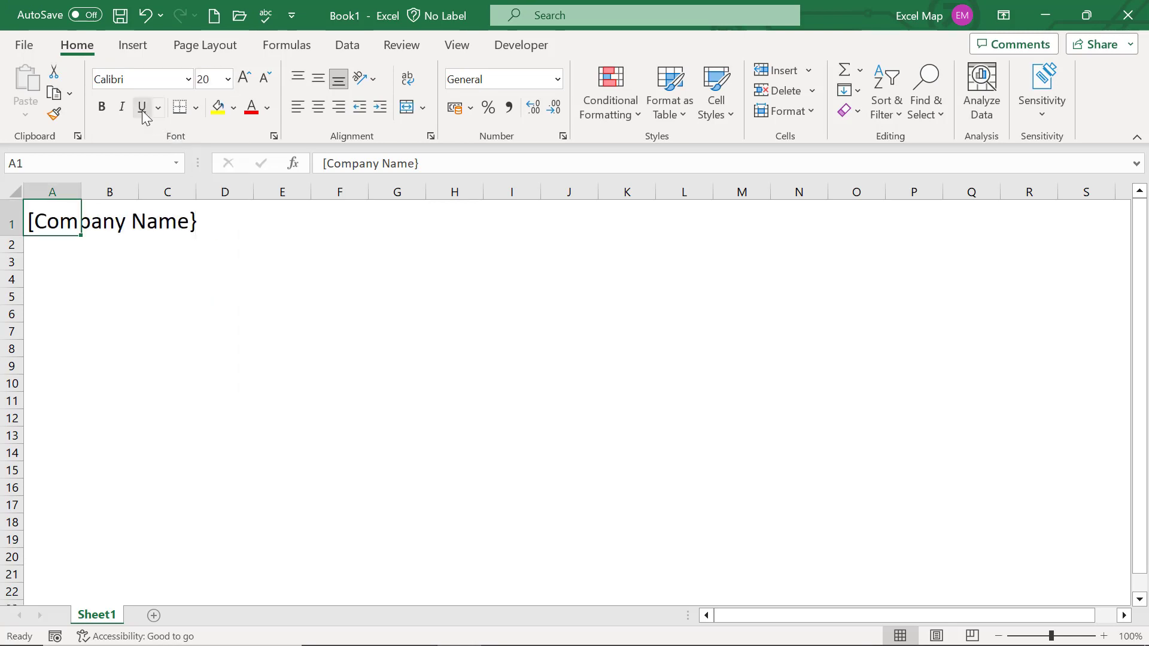
pyautogui.click(102, 107)
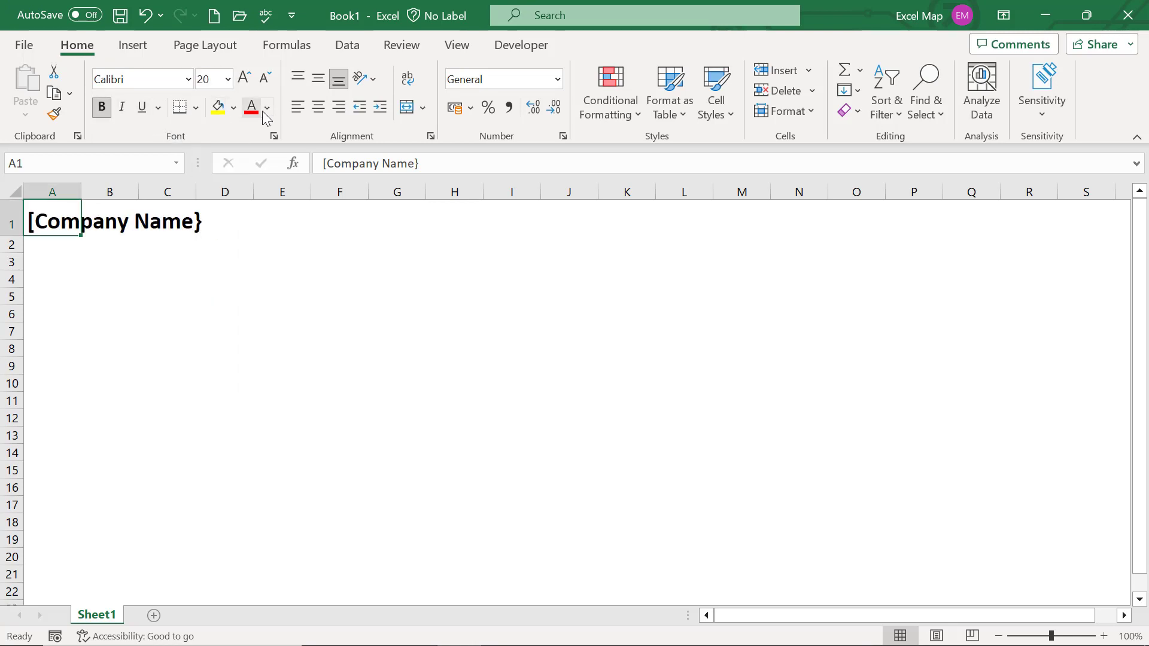
pyautogui.click(266, 108)
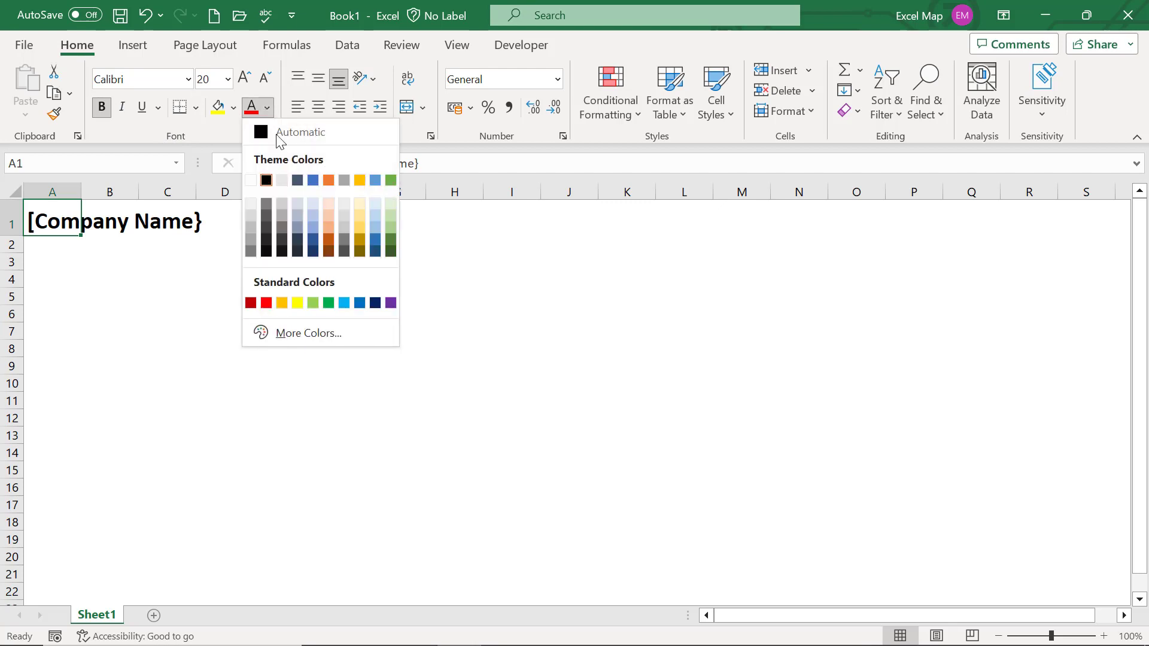
pyautogui.click(363, 304)
pyautogui.press('Return')
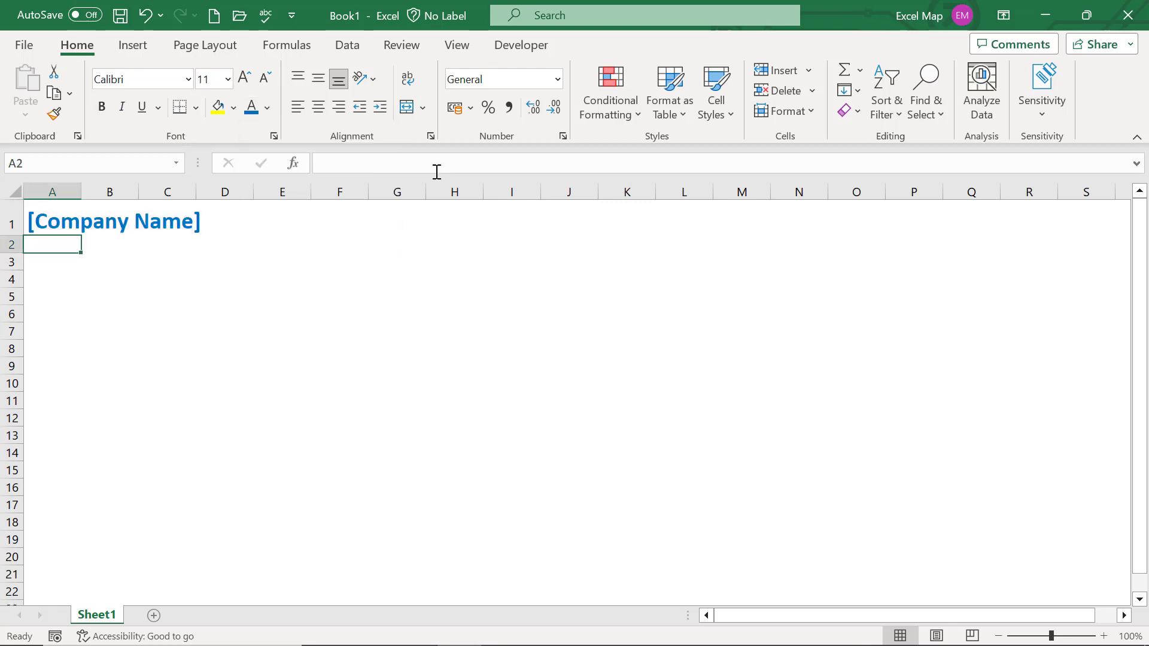
# Type INVOICE in G1, copy A1's bold blue style onto it and enlarge it to 36 points
pyautogui.click(397, 207)
pyautogui.write('INVOICE')
pyautogui.hotkey('ctrl', 'Return')
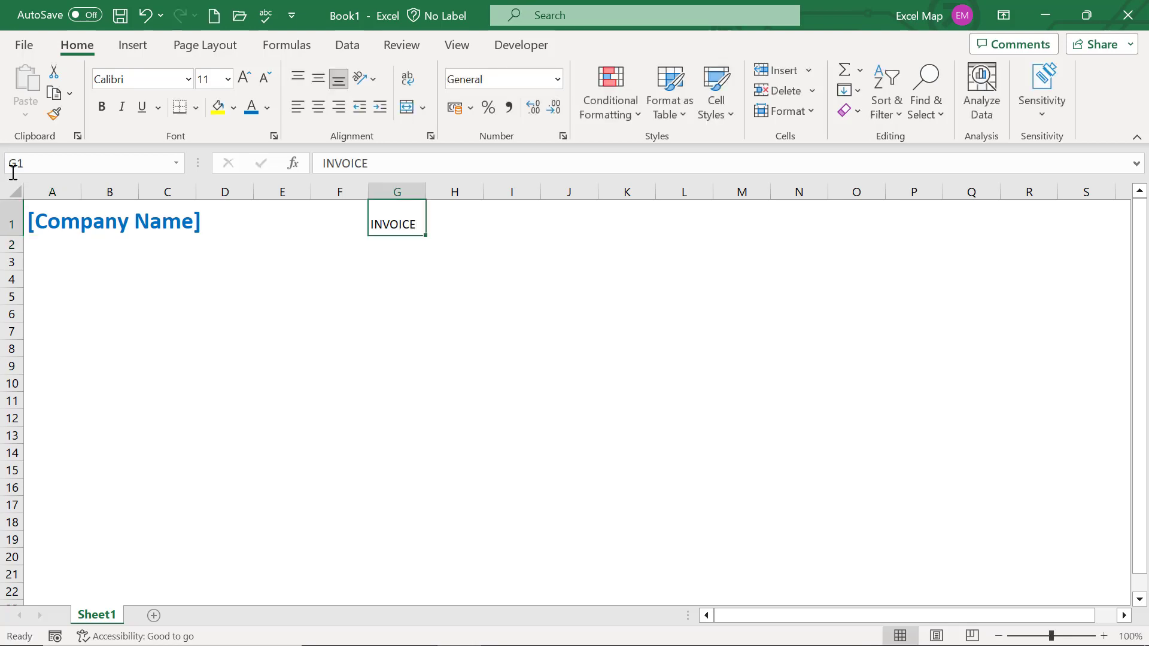
pyautogui.click(42, 206)
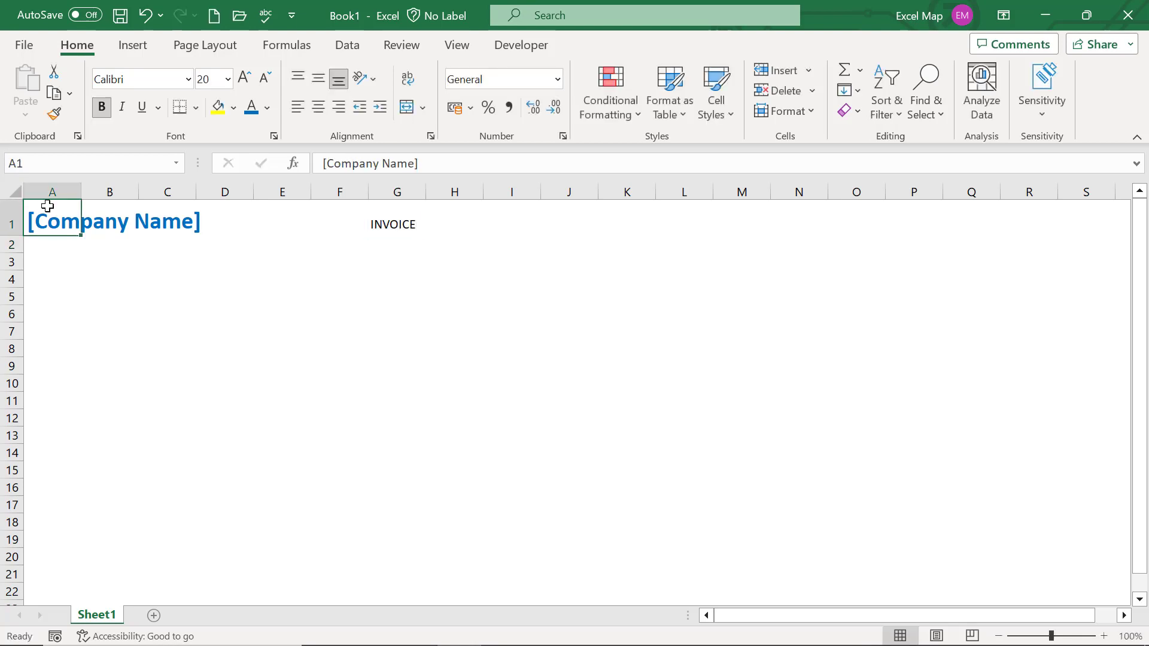
pyautogui.click(55, 113)
pyautogui.click(385, 216)
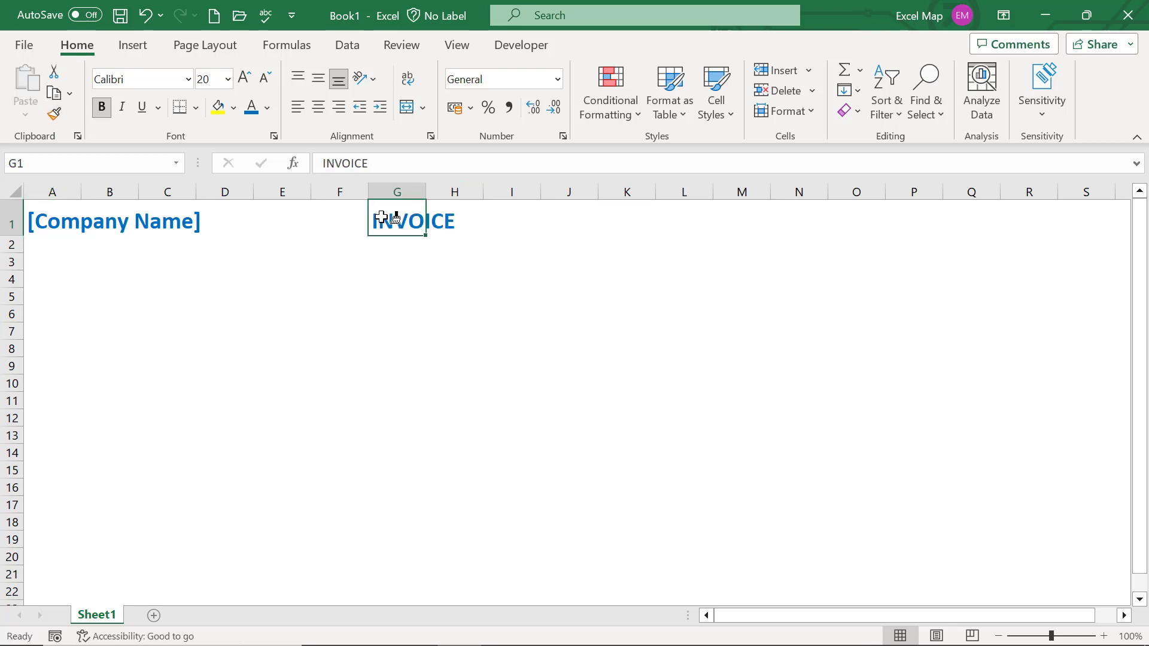
pyautogui.click(227, 79)
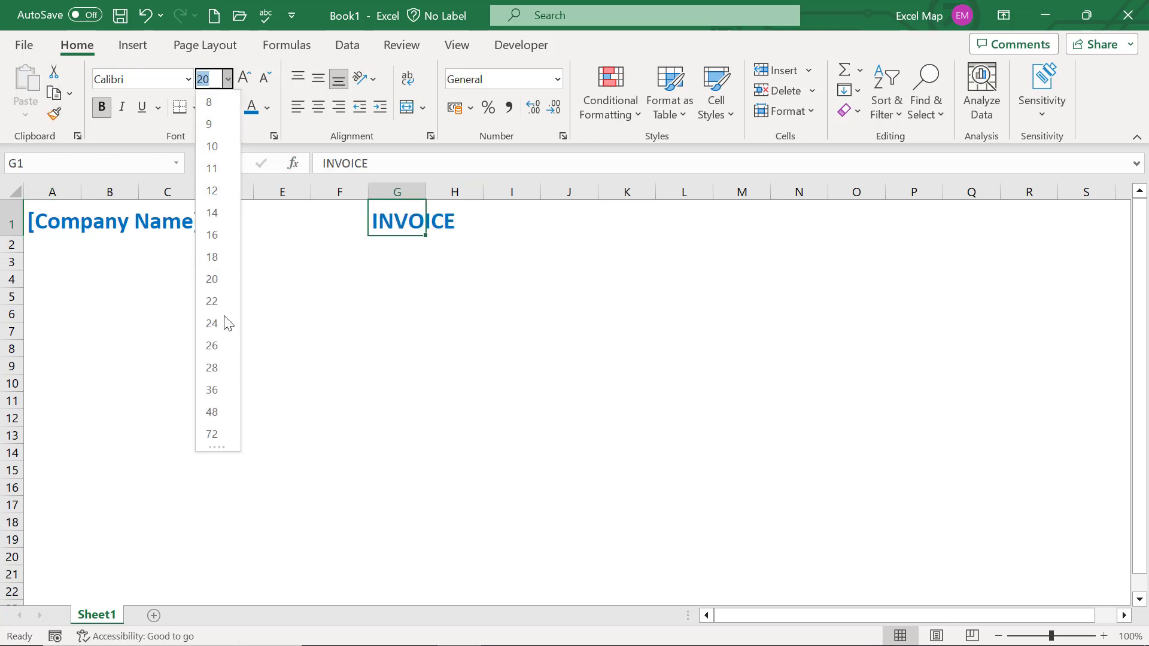
pyautogui.click(215, 390)
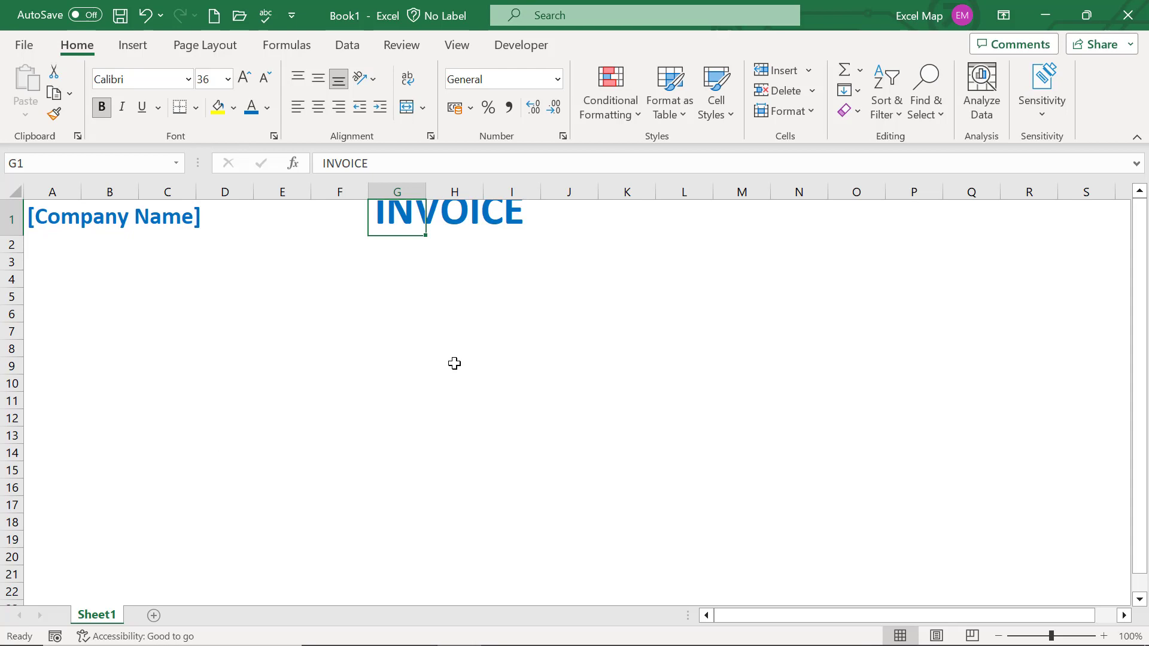
pyautogui.click(454, 363)
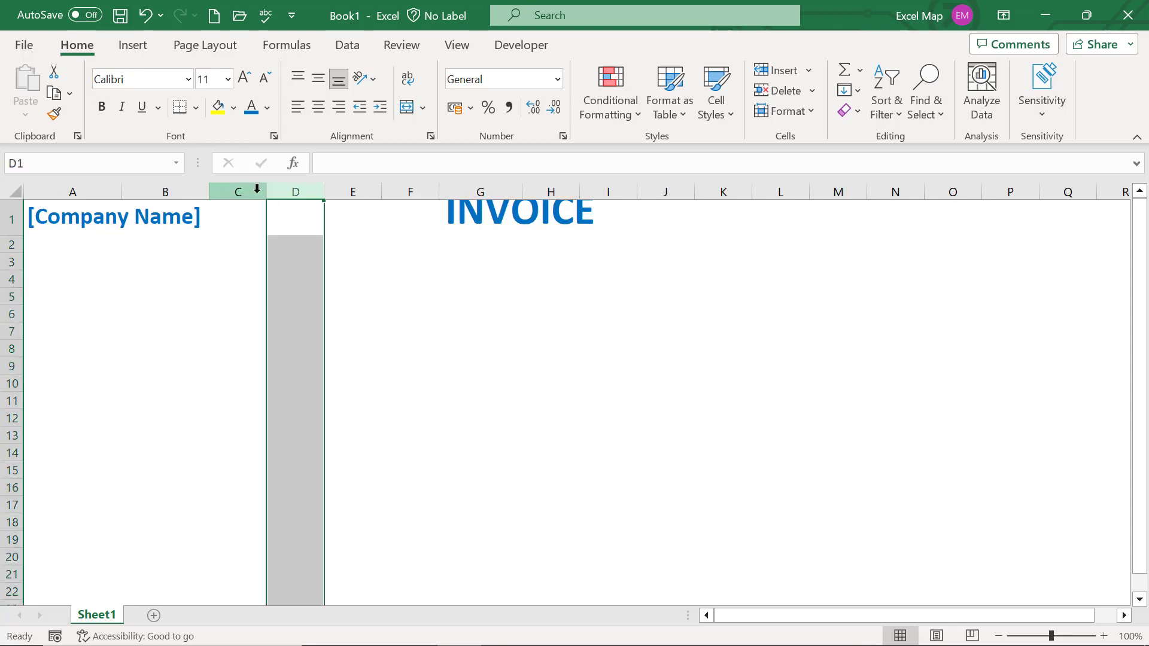
# Widen column C and narrow columns D through F
pyautogui.click(257, 189)
pyautogui.moveTo(267, 191); pyautogui.dragTo(428, 187)
pyautogui.click(362, 190)
pyautogui.click(509, 216)
pyautogui.moveTo(16, 236); pyautogui.dragTo(18, 259)
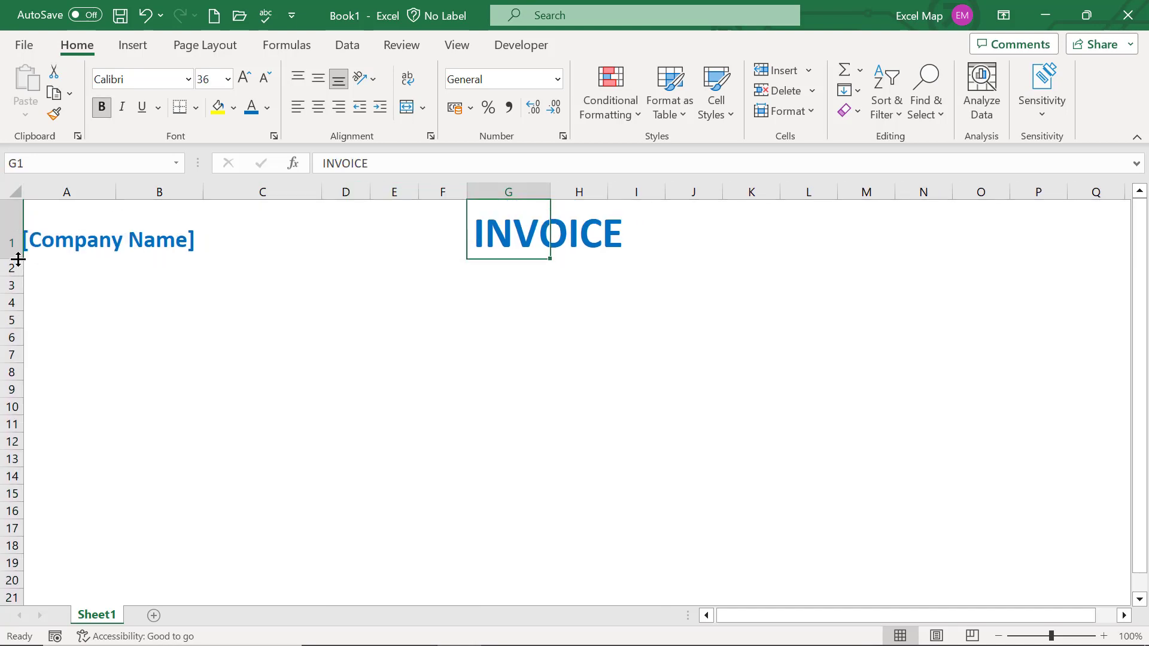
# Enter [Street Address], [City, St ZIP] and a phone placeholder line in A2:A4
pyautogui.click(388, 296)
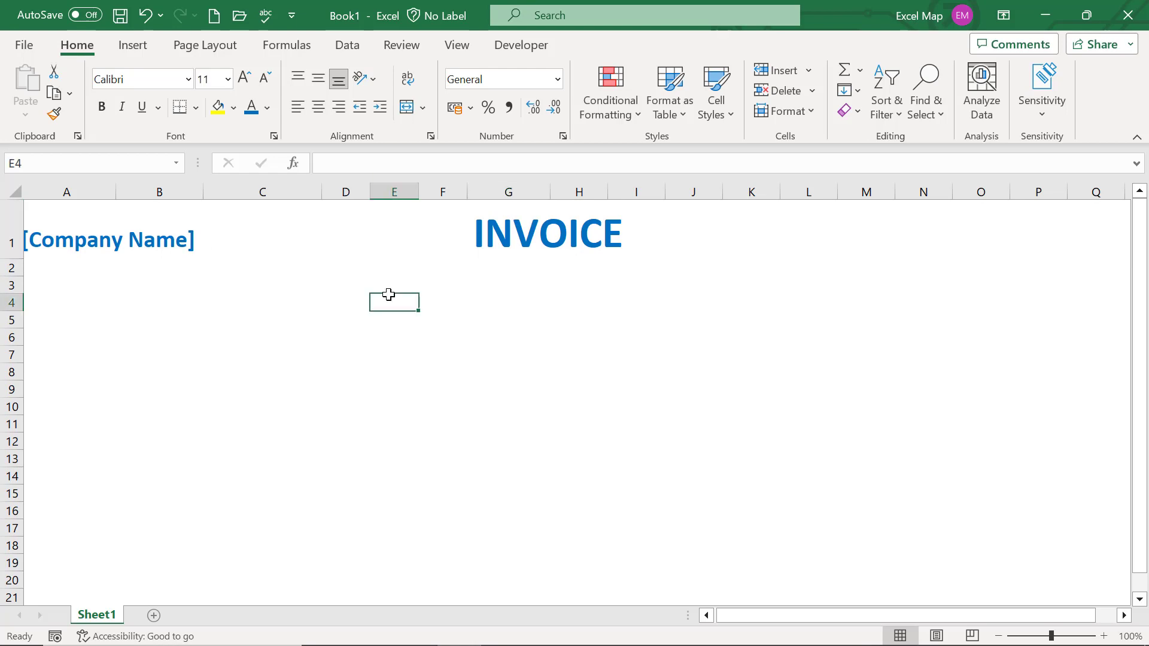
pyautogui.click(354, 333)
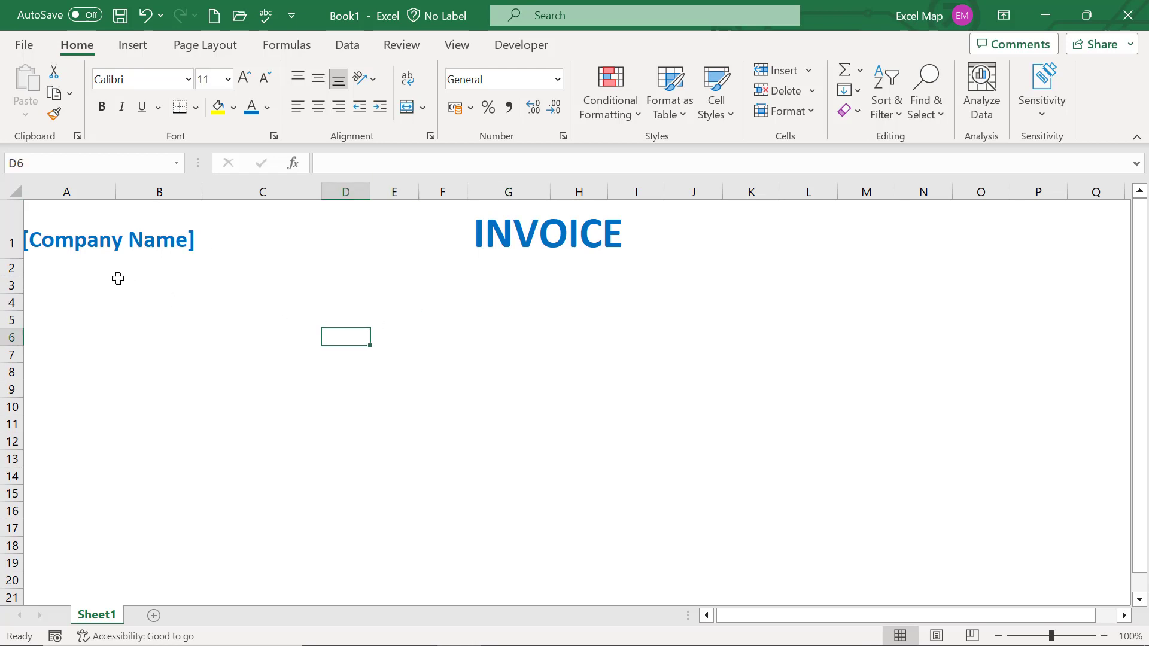
pyautogui.click(38, 268)
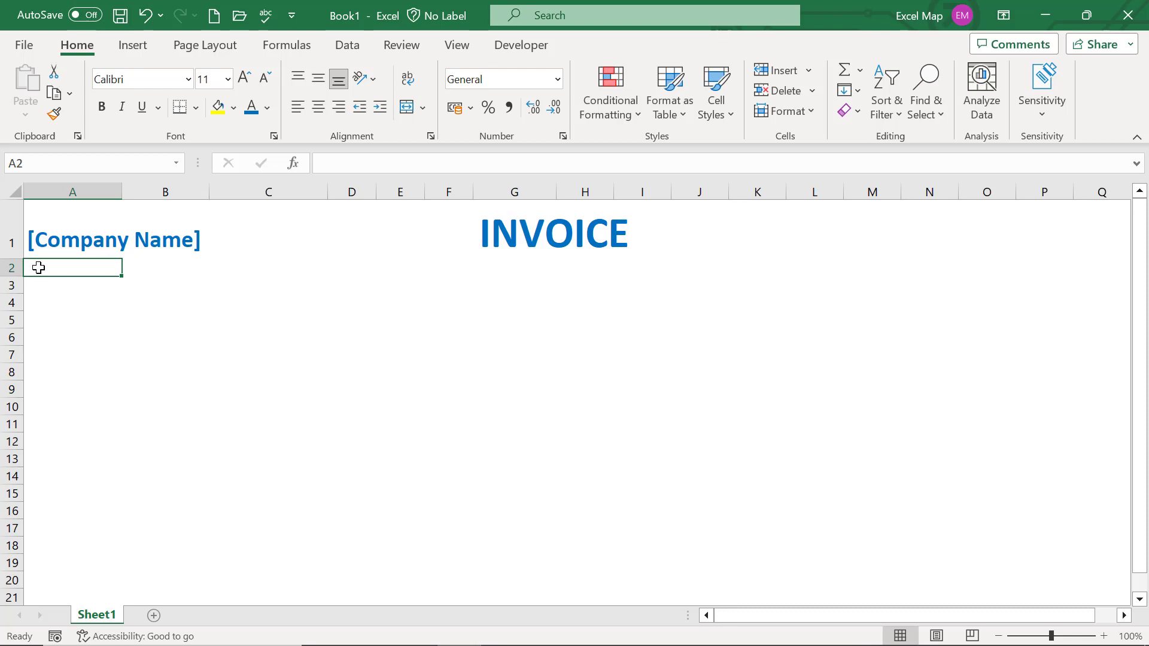
pyautogui.write('[St')
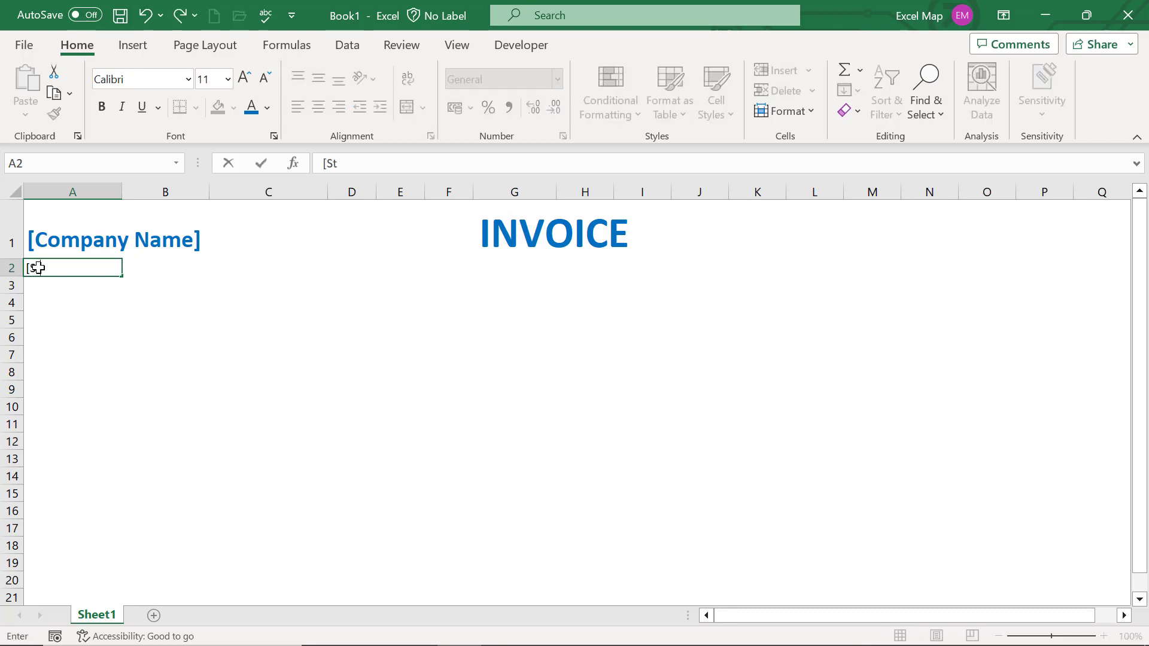
pyautogui.write('reet Addr')
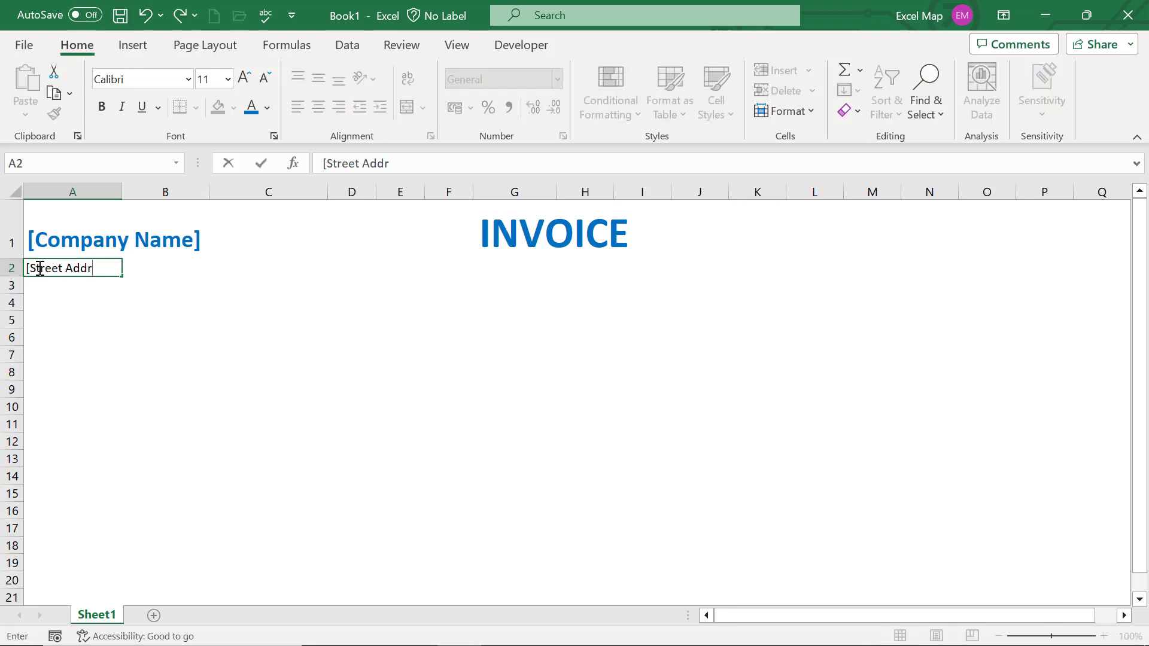
pyautogui.write('ess]')
pyautogui.press('Return')
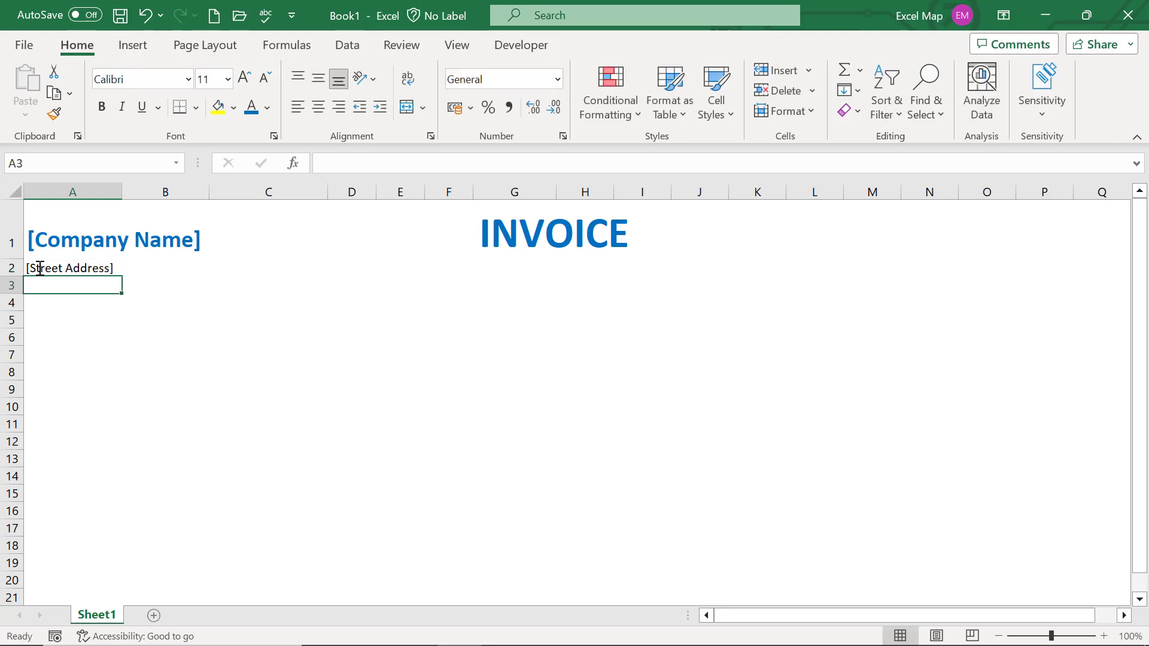
pyautogui.write('[')
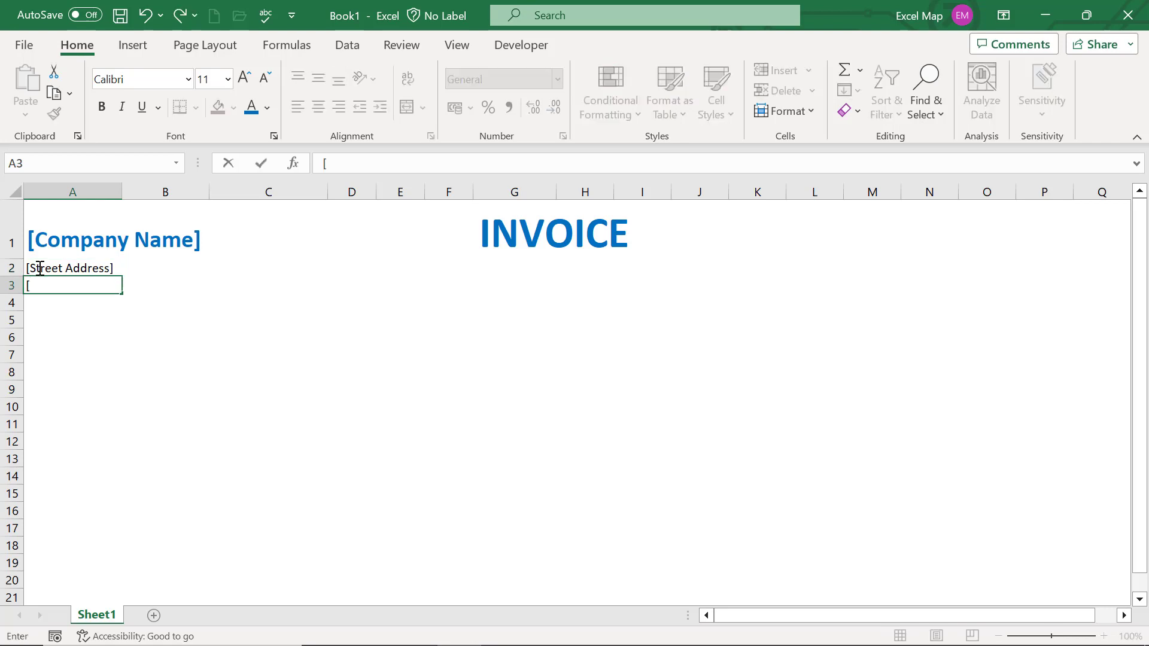
pyautogui.write('City, St ZIP')
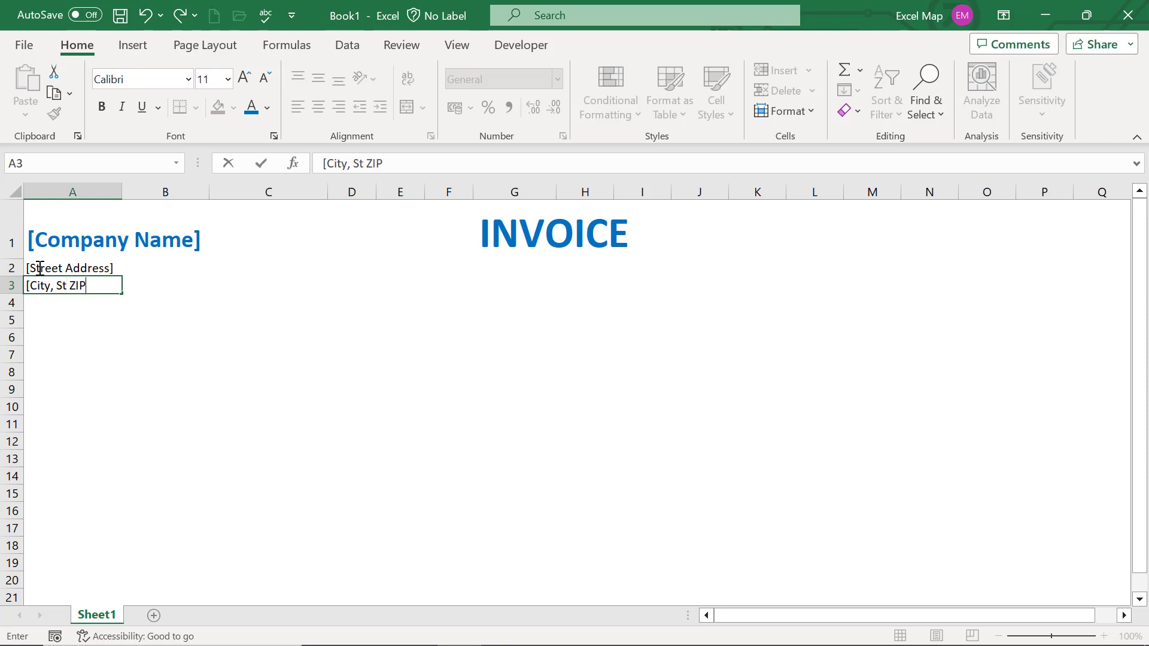
pyautogui.write(']')
pyautogui.press('Return')
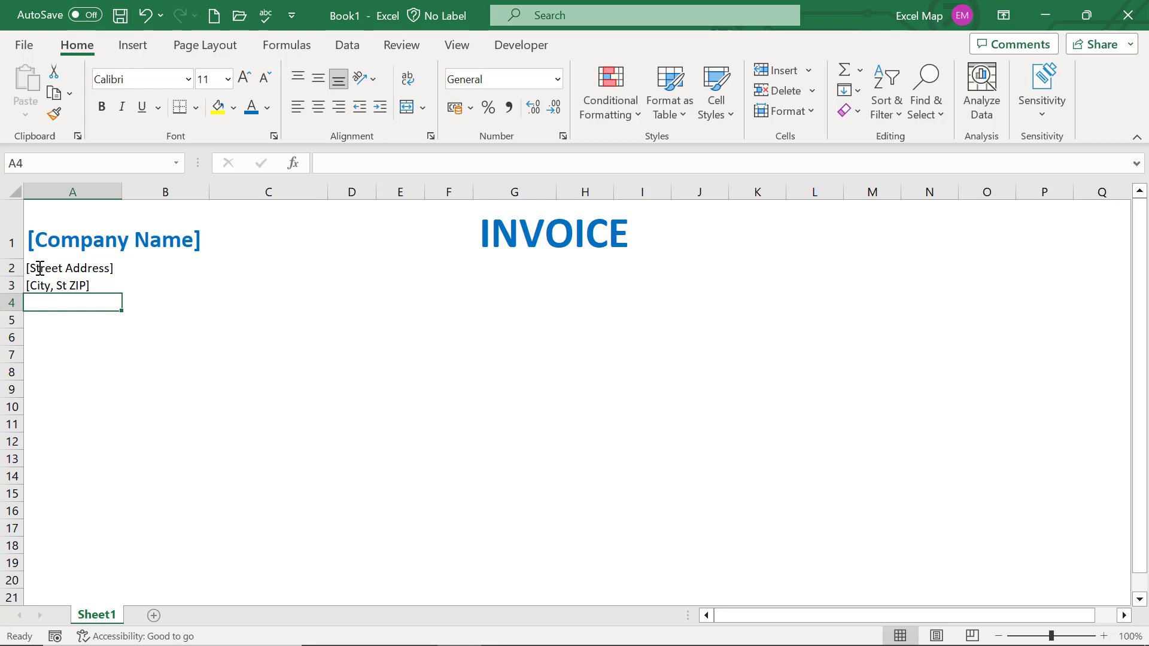
pyautogui.write('pH')
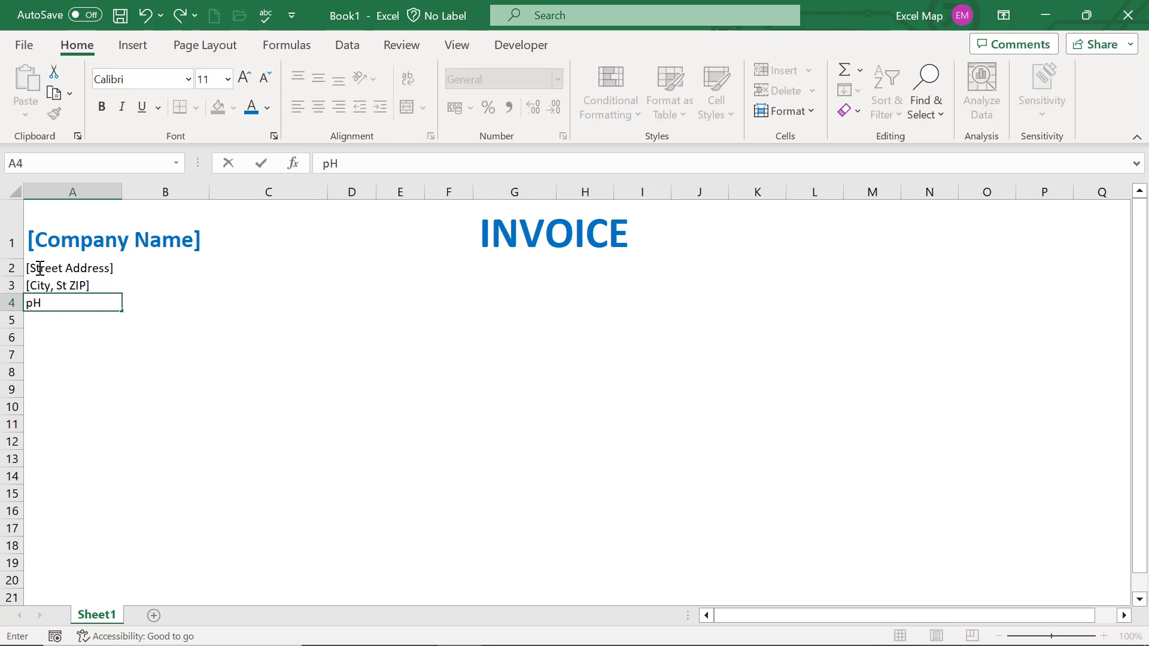
pyautogui.press('BackSpace')
pyautogui.press('BackSpace')
pyautogui.write('Phone: 0000000')
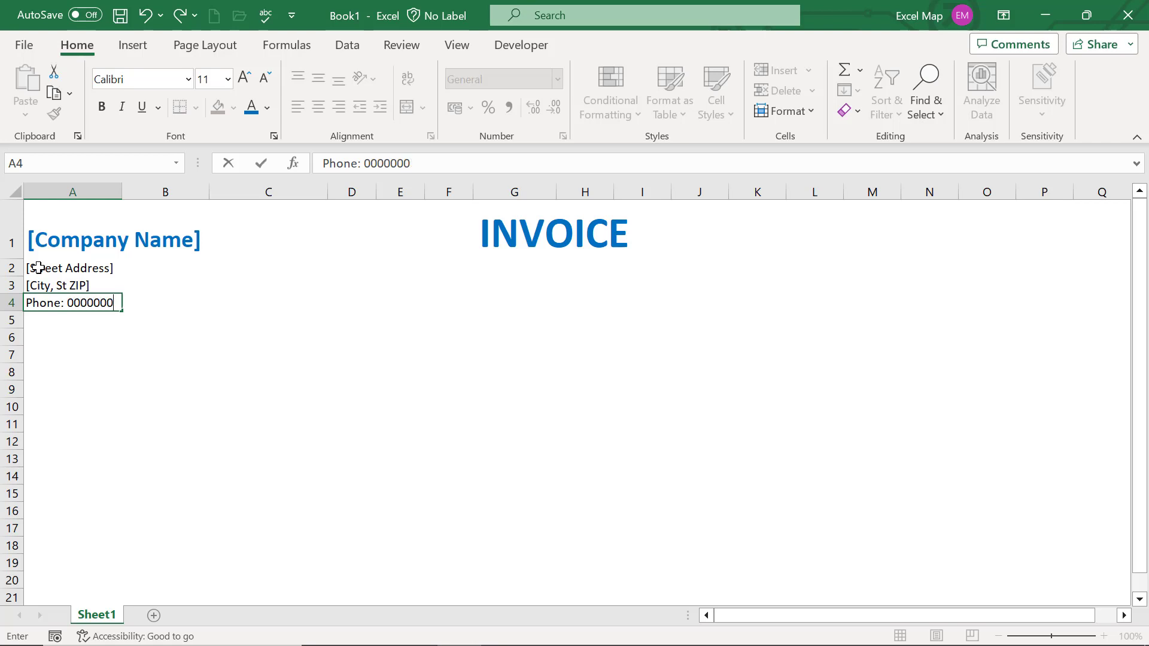
pyautogui.press('Return')
# Bold the three address lines and raise rows 2–4 to 19 points
pyautogui.click(38, 268)
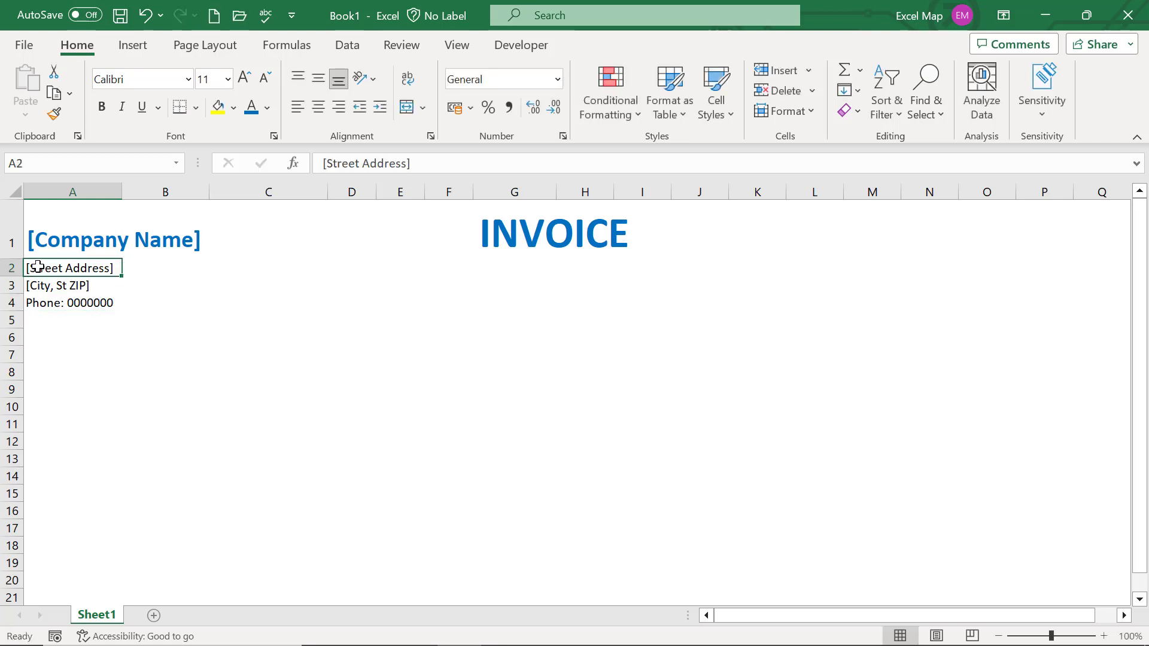
pyautogui.moveTo(44, 268); pyautogui.dragTo(56, 302)
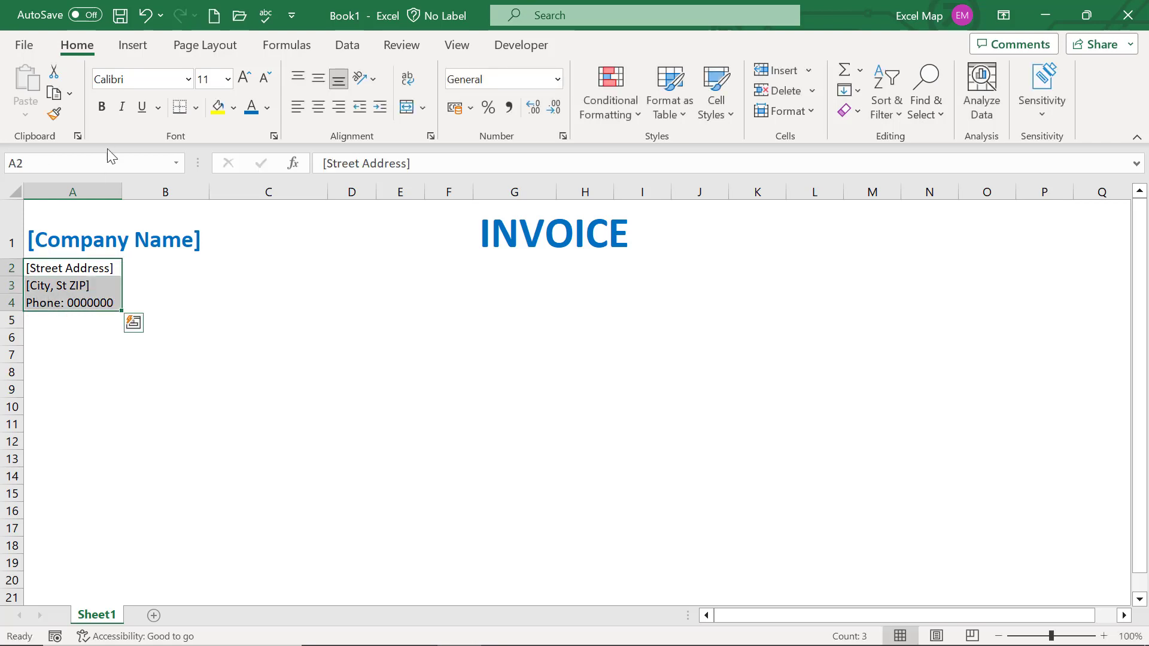
pyautogui.click(101, 109)
pyautogui.moveTo(12, 267); pyautogui.dragTo(10, 303)
# Enter the heading INVOICE # in F4 and DATE in H4
pyautogui.click(94, 310)
pyautogui.click(470, 314)
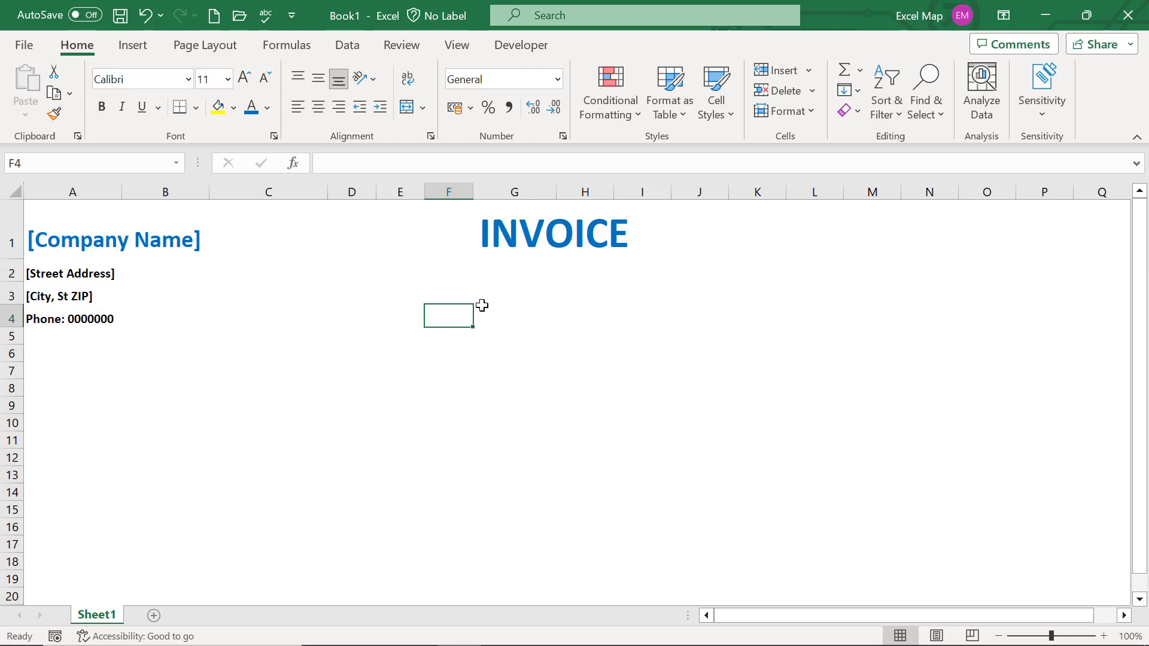
pyautogui.write('INVOICE')
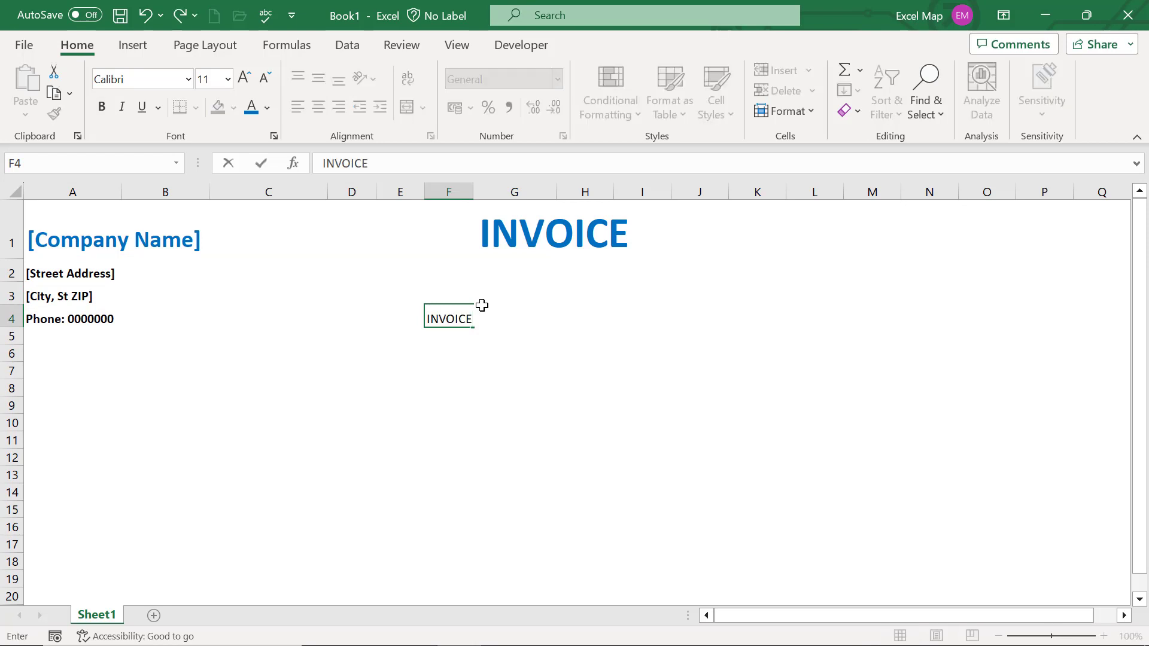
pyautogui.write(' #')
pyautogui.press('Tab')
pyautogui.write('DATE')
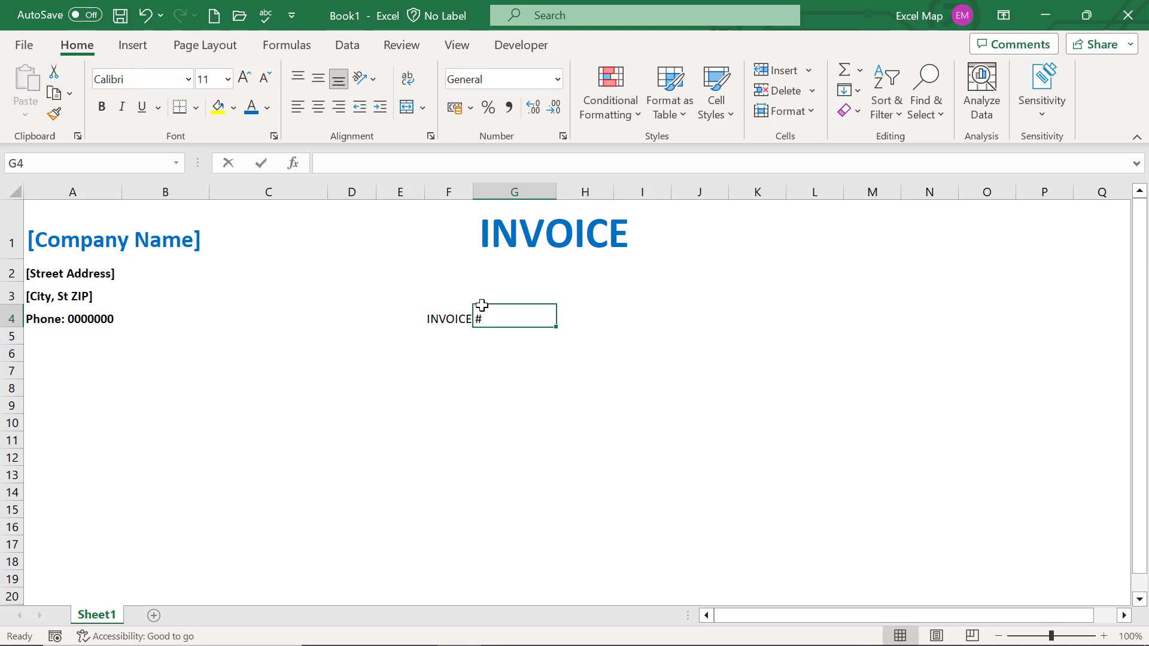
pyautogui.press('Return')
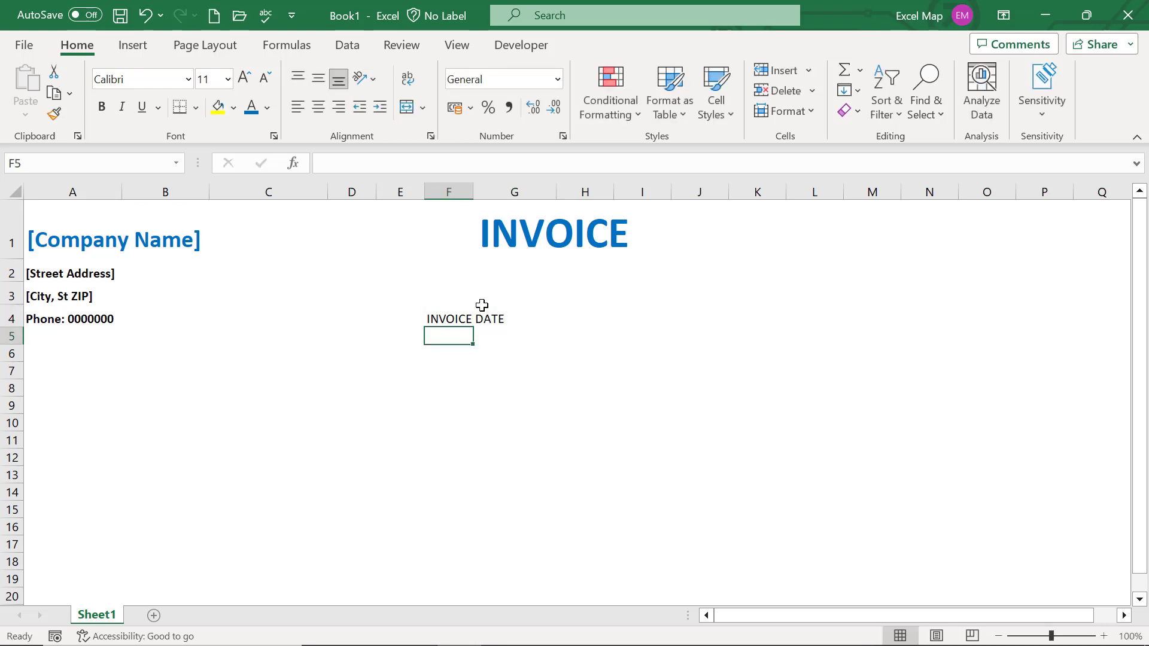
pyautogui.click(510, 313)
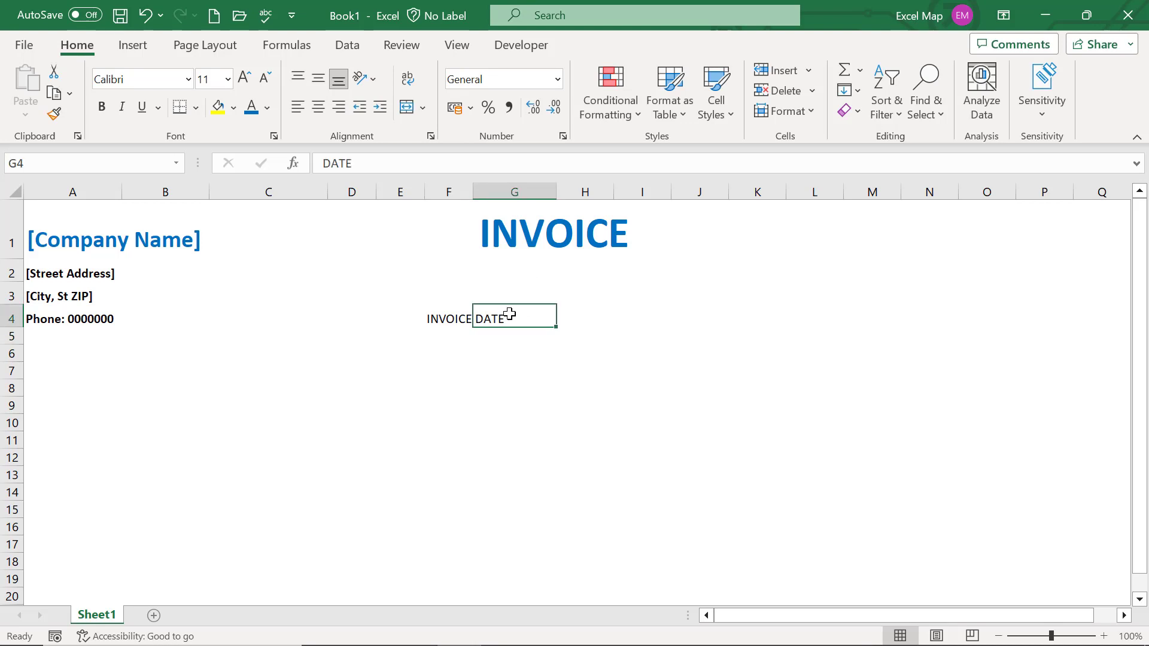
pyautogui.moveTo(509, 314); pyautogui.dragTo(586, 317)
pyautogui.click(480, 309)
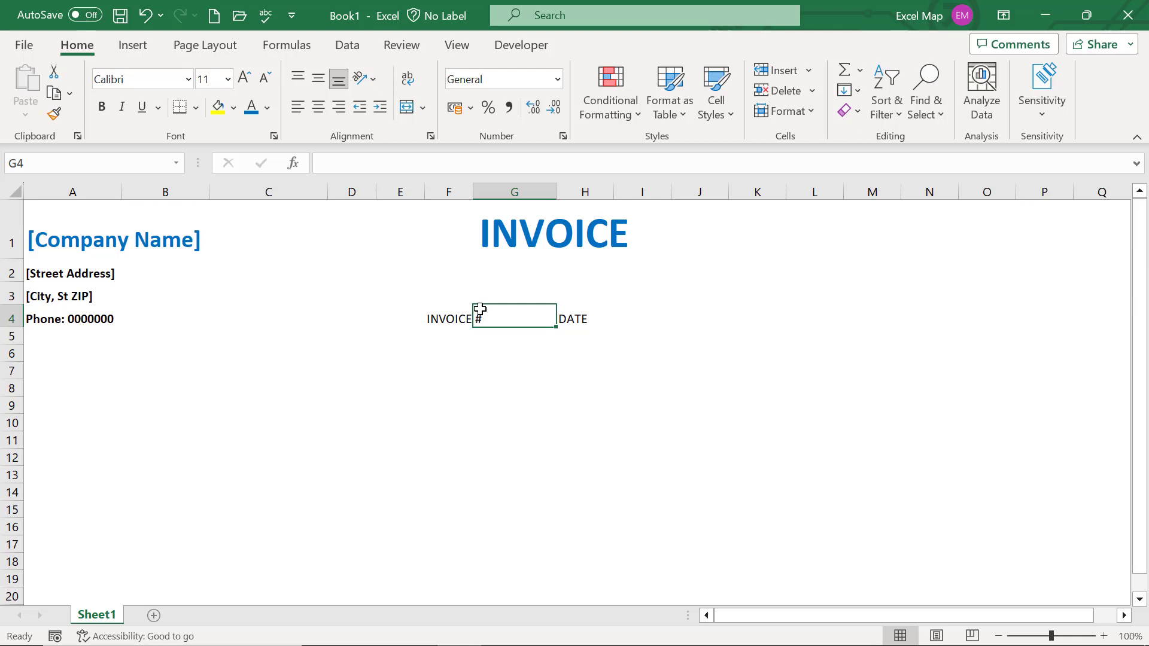
# Give F4:H4 a light blue fill with white, bold, centred and middle-aligned text
pyautogui.moveTo(453, 308); pyautogui.dragTo(567, 314)
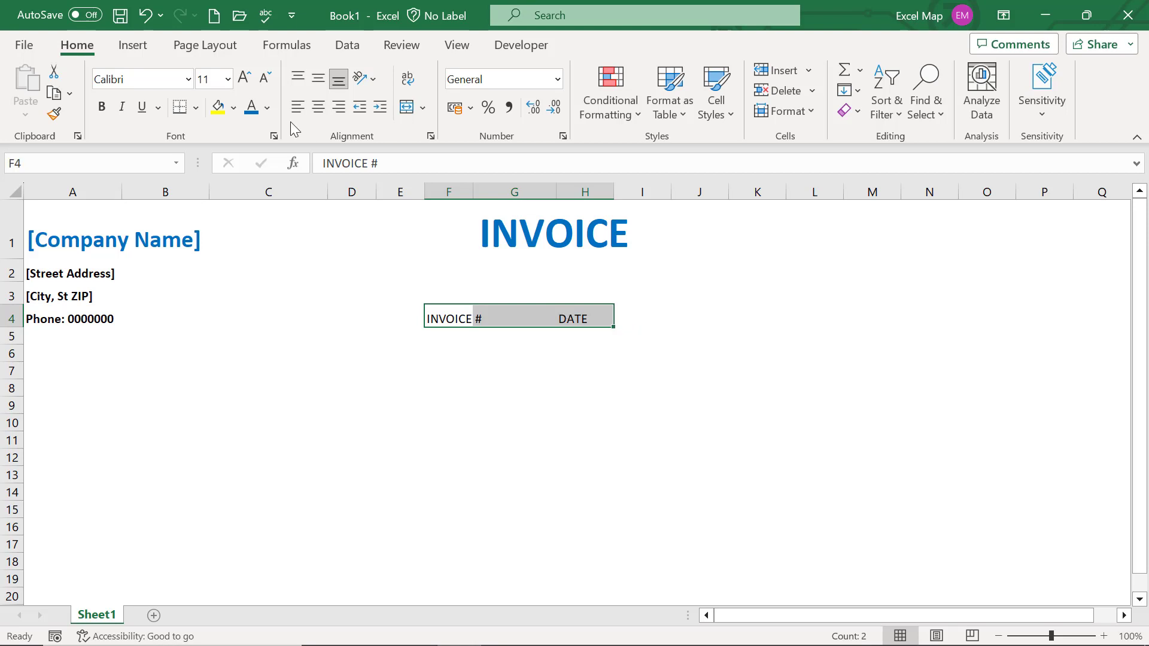
pyautogui.click(234, 107)
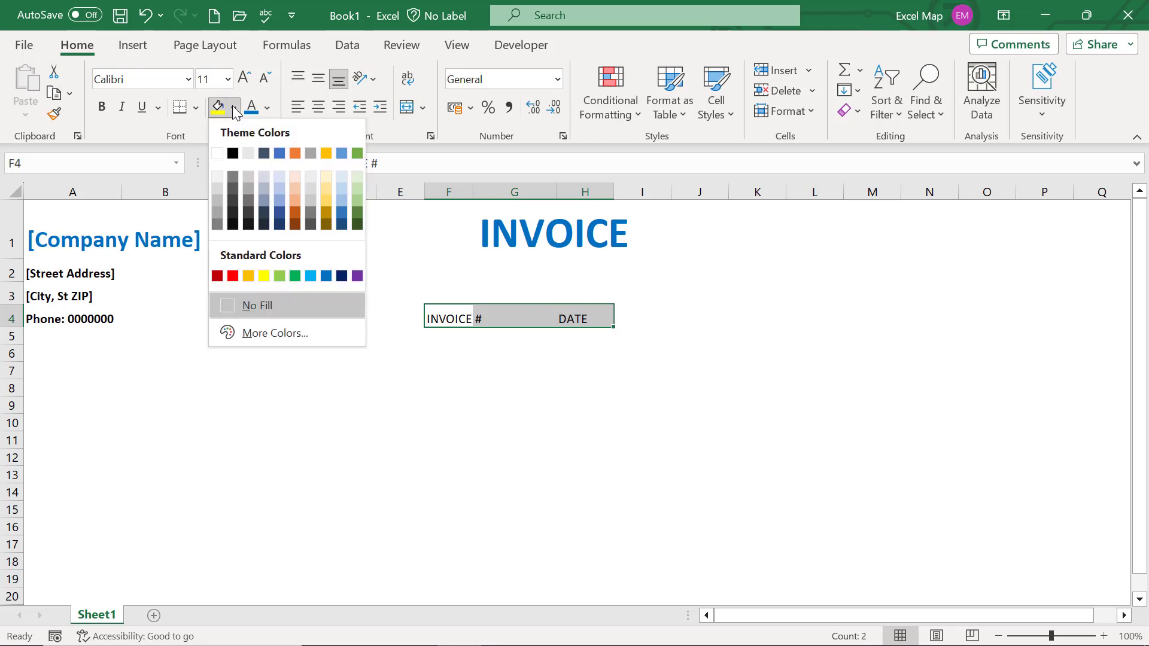
pyautogui.click(311, 277)
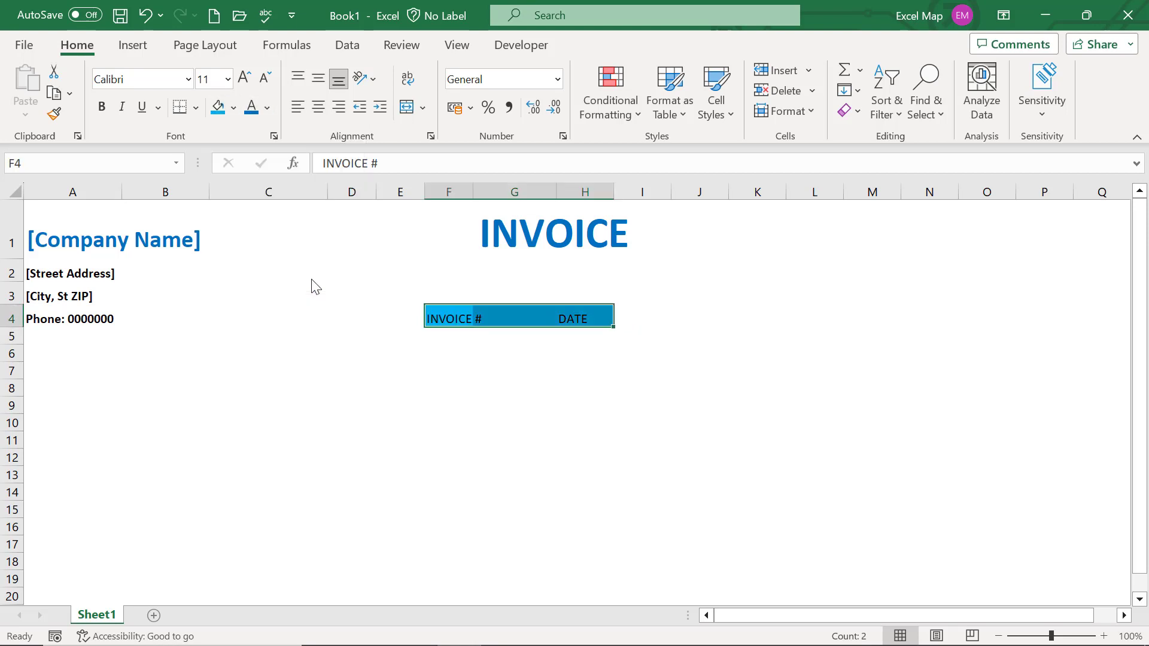
pyautogui.click(267, 108)
pyautogui.click(251, 180)
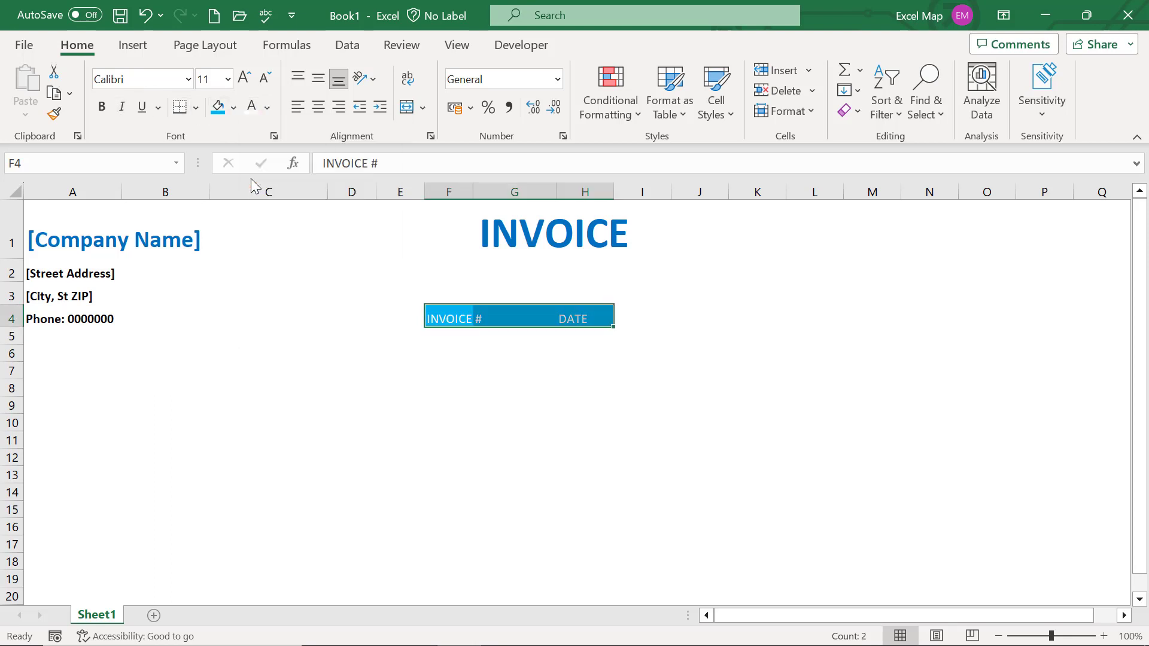
pyautogui.click(101, 109)
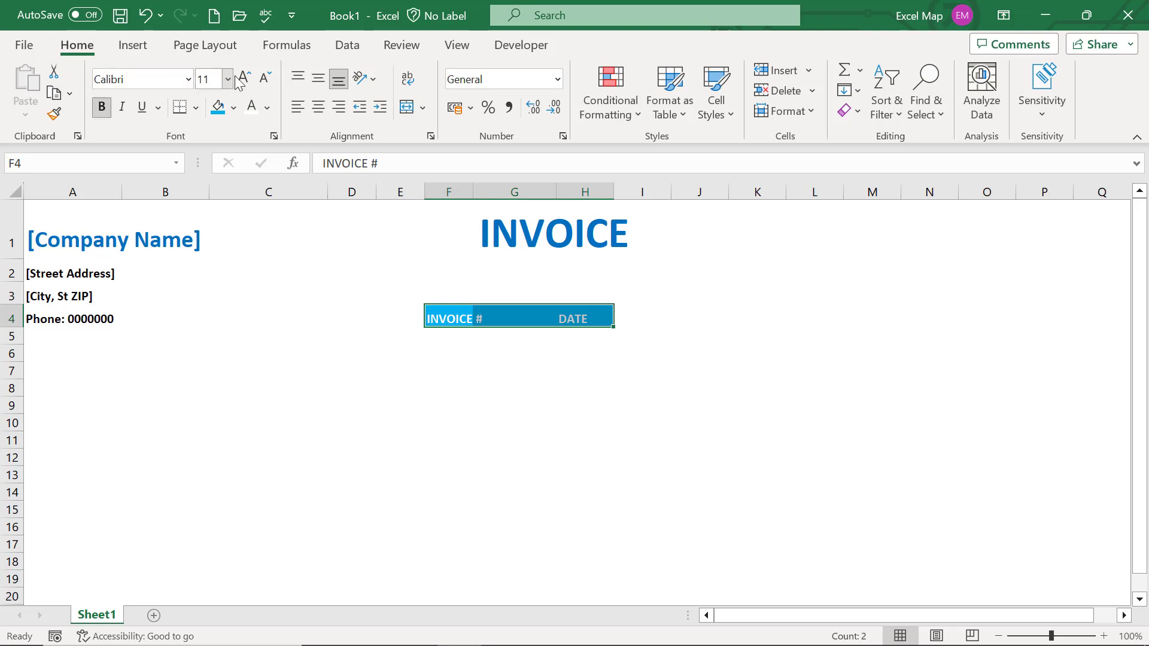
pyautogui.click(318, 109)
pyautogui.click(318, 79)
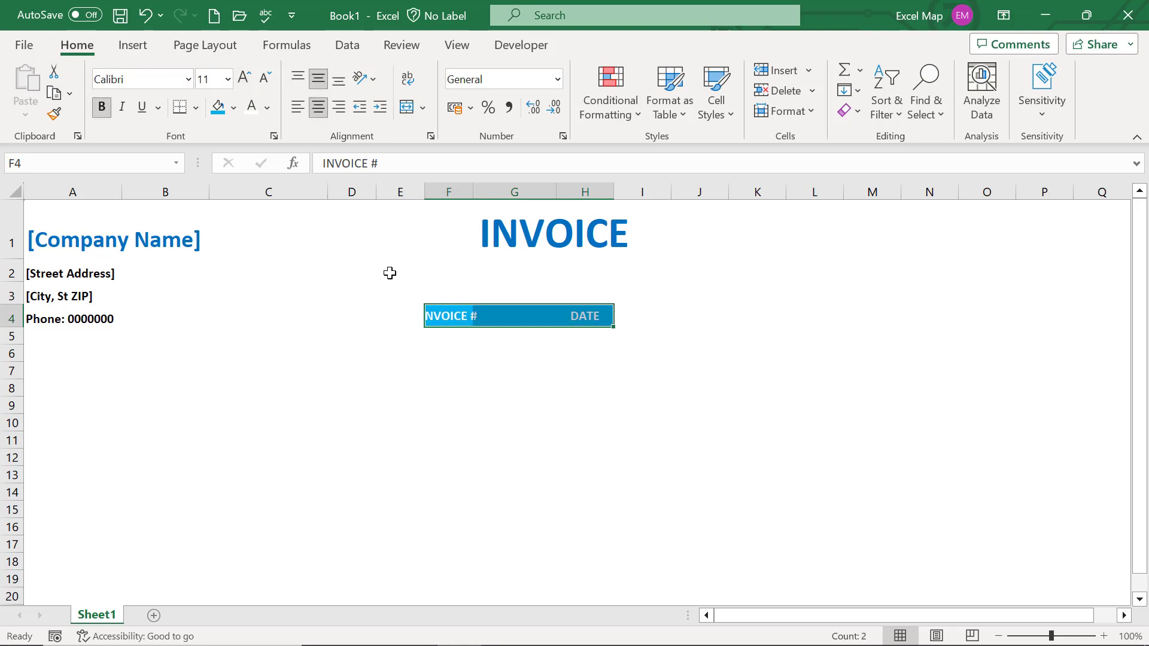
# Merge F4:G4 and change the heading fill to a darker blue
pyautogui.moveTo(455, 314); pyautogui.dragTo(487, 313)
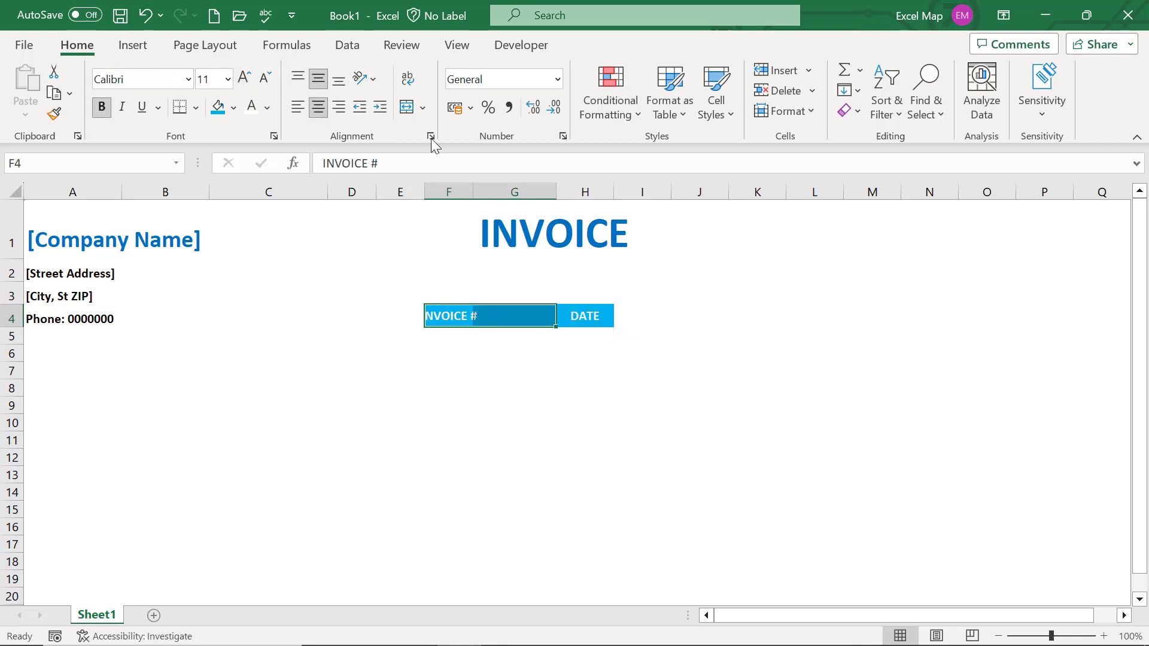
pyautogui.click(414, 108)
pyautogui.click(433, 387)
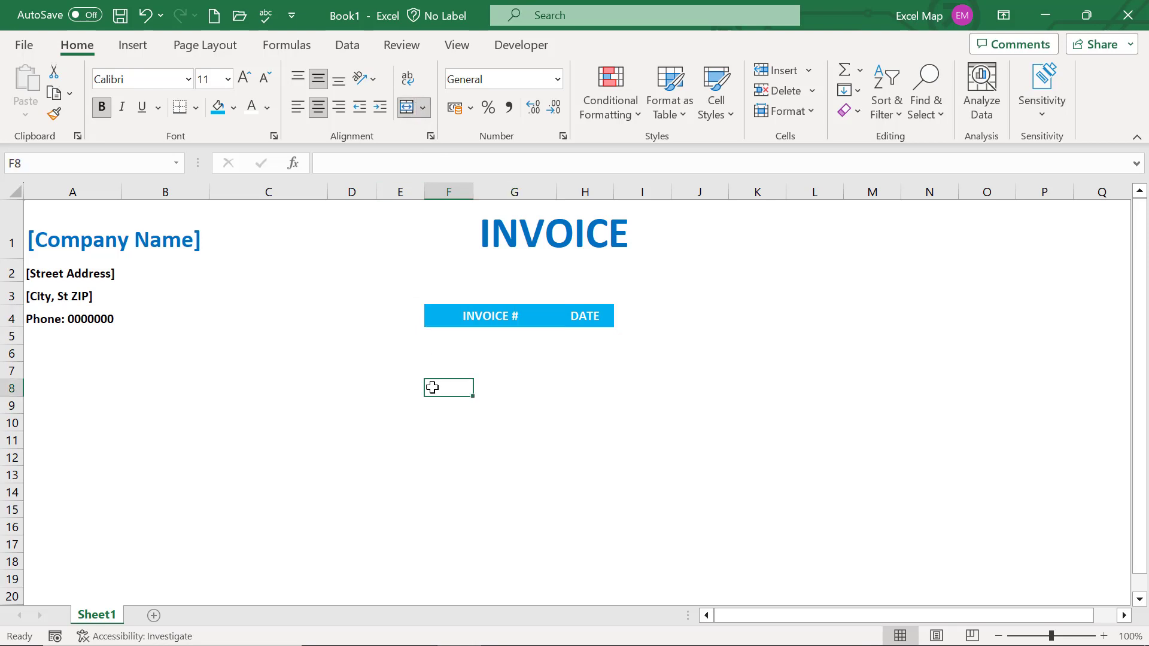
pyautogui.click(516, 312)
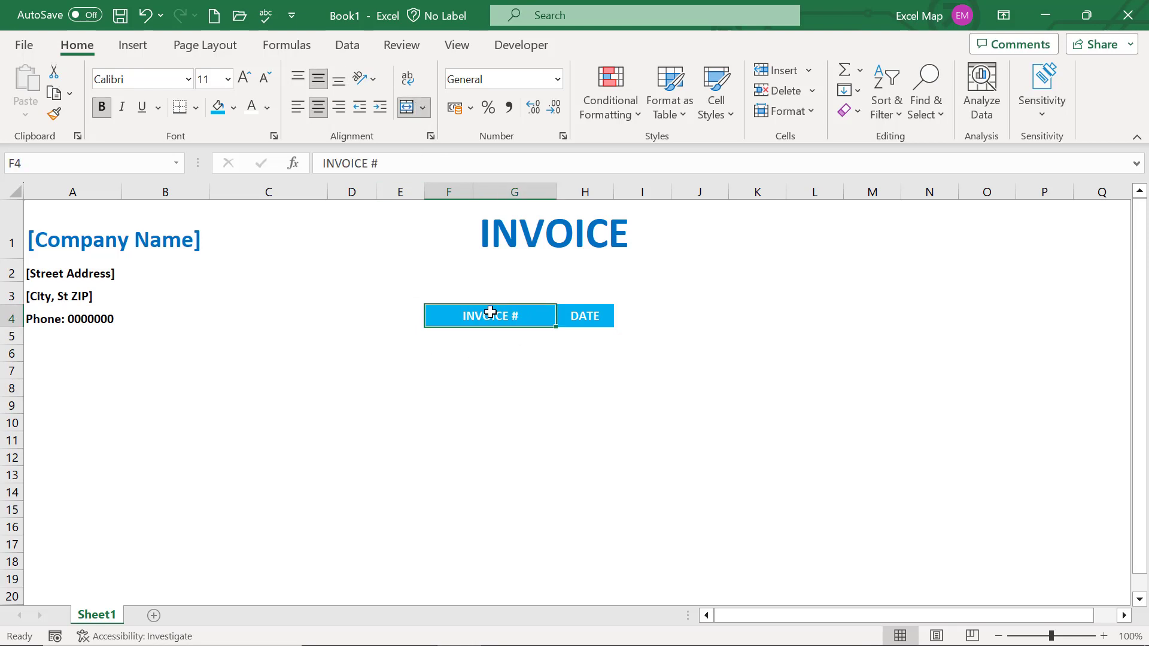
pyautogui.moveTo(560, 311); pyautogui.dragTo(586, 312)
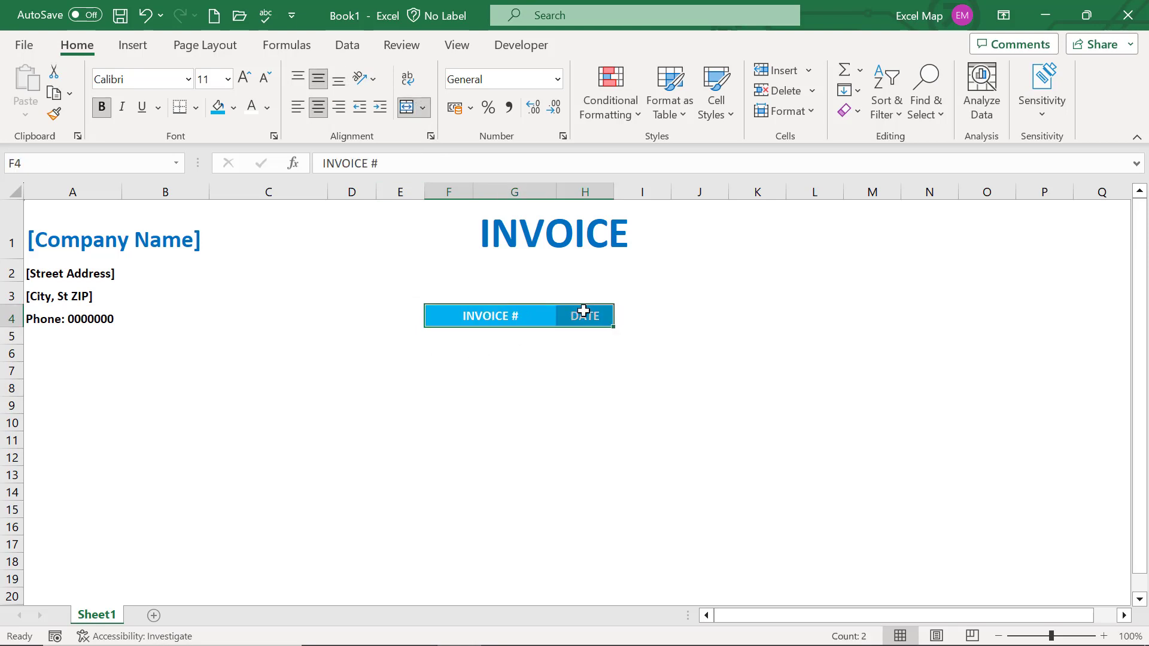
pyautogui.click(234, 109)
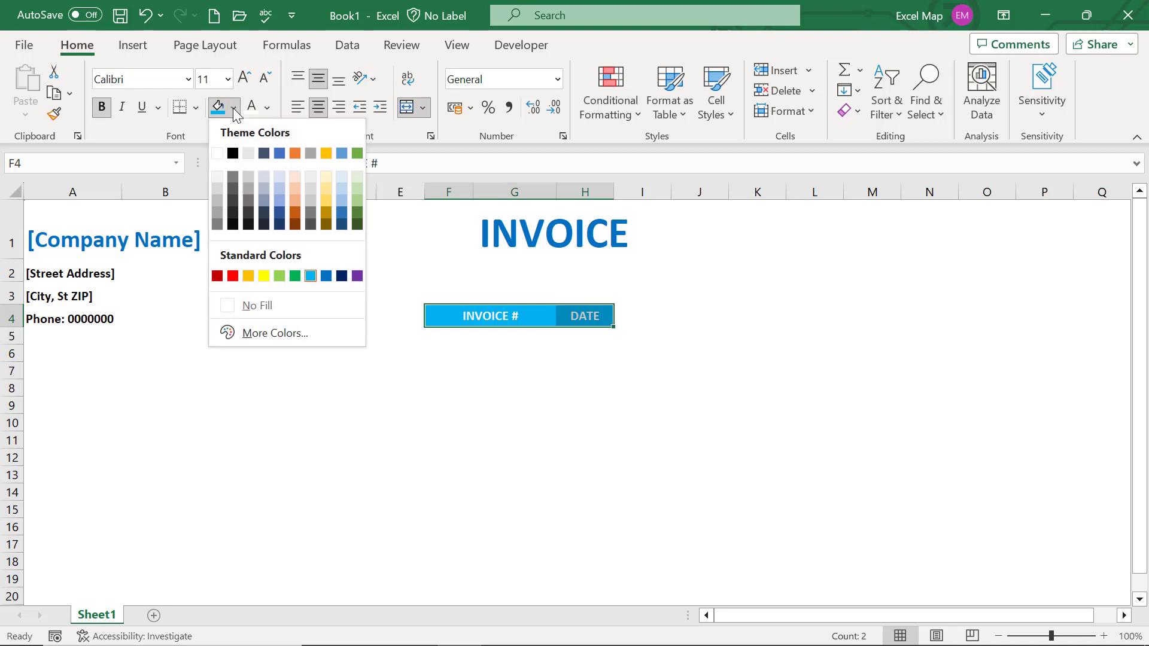
pyautogui.click(328, 278)
pyautogui.click(500, 426)
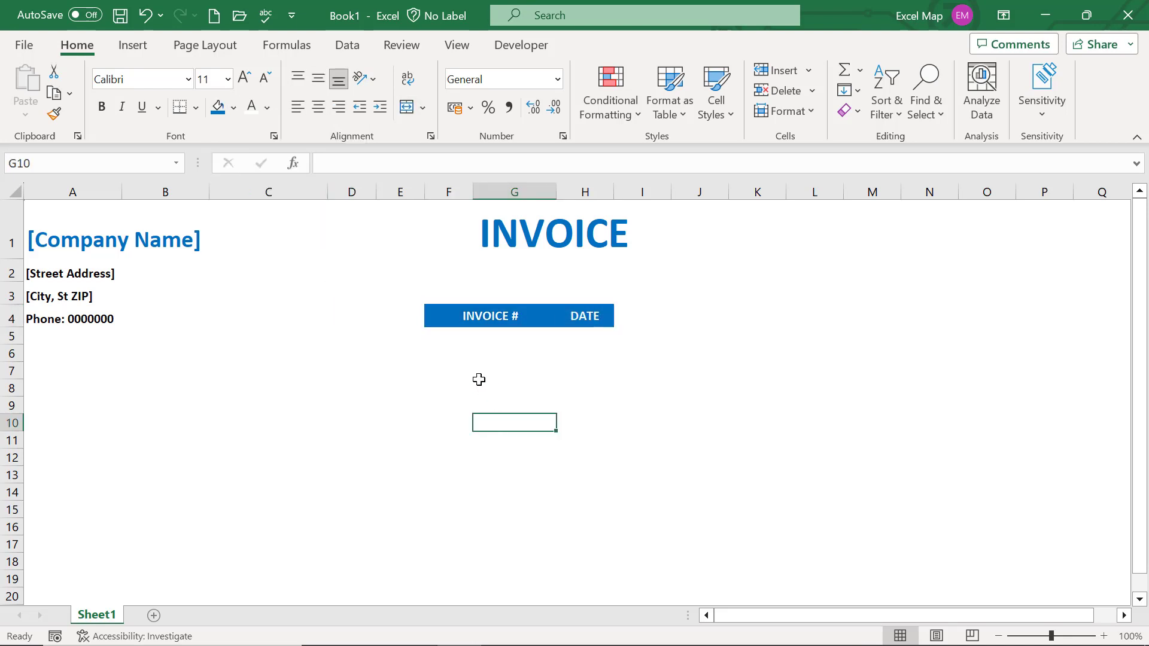
# Merge F5:G5, enter invoice number 1111 there and date 12-08-2023 in H5
pyautogui.click(478, 336)
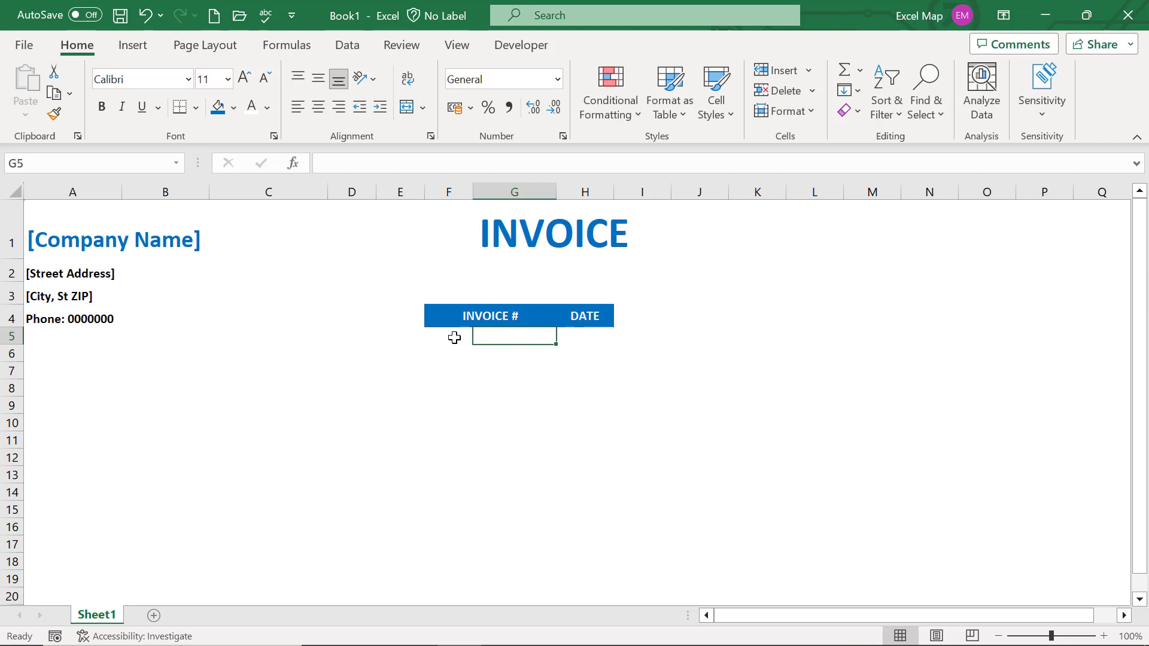
pyautogui.moveTo(455, 338); pyautogui.dragTo(501, 332)
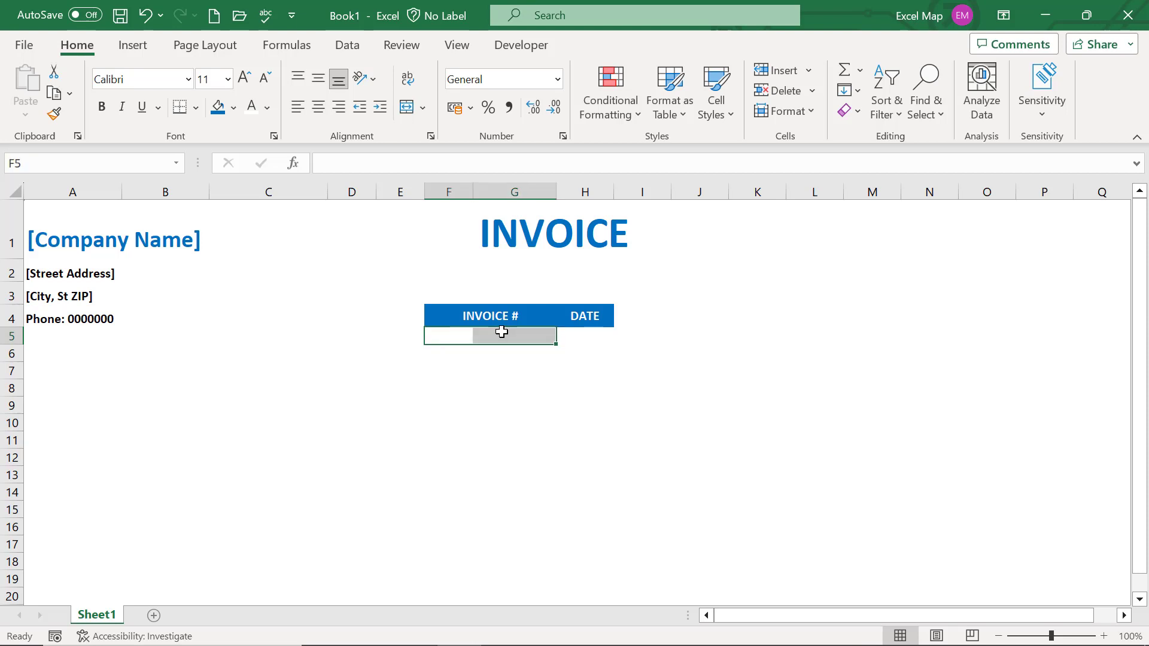
pyautogui.click(406, 109)
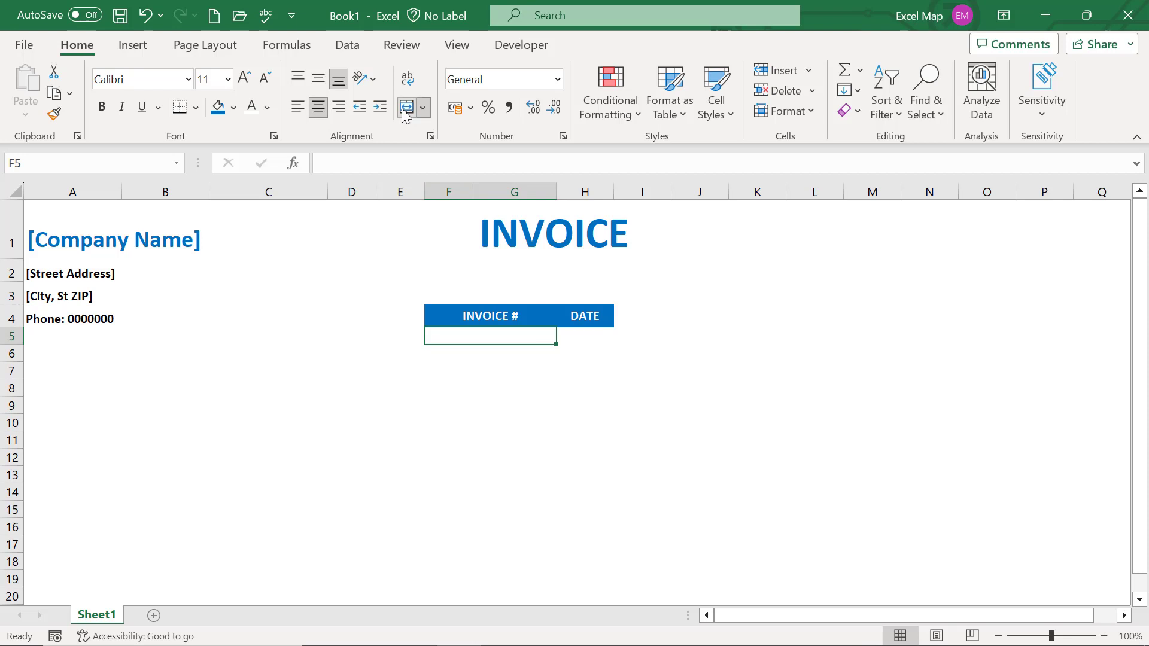
pyautogui.write('1111')
pyautogui.press('Tab')
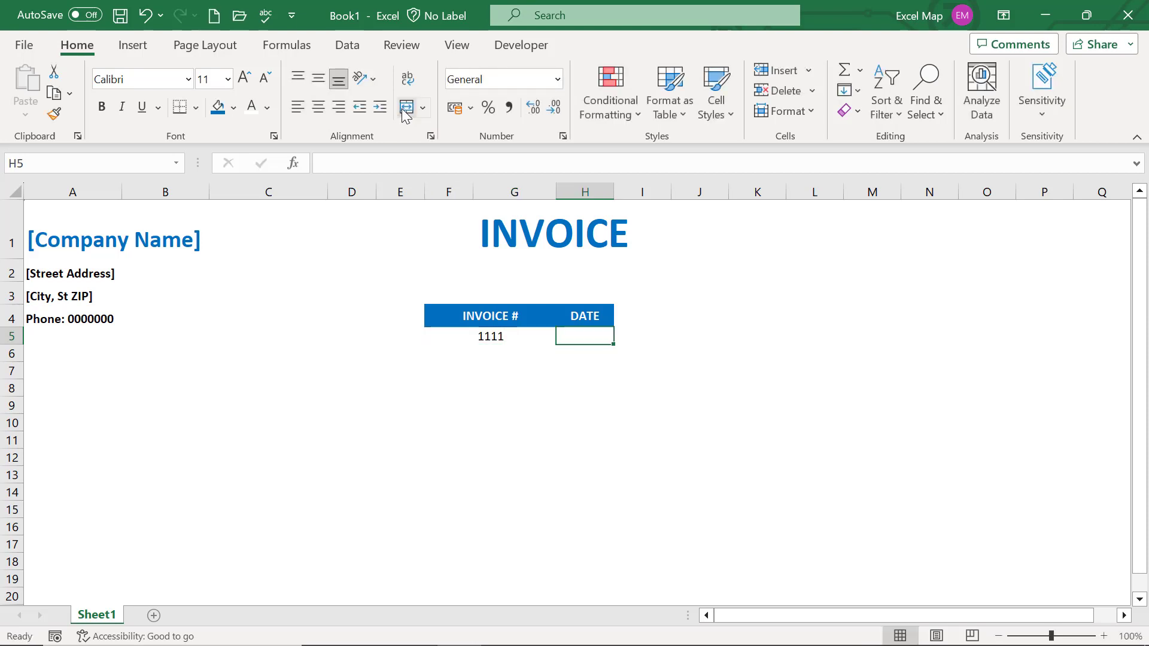
pyautogui.write('12-08-2023')
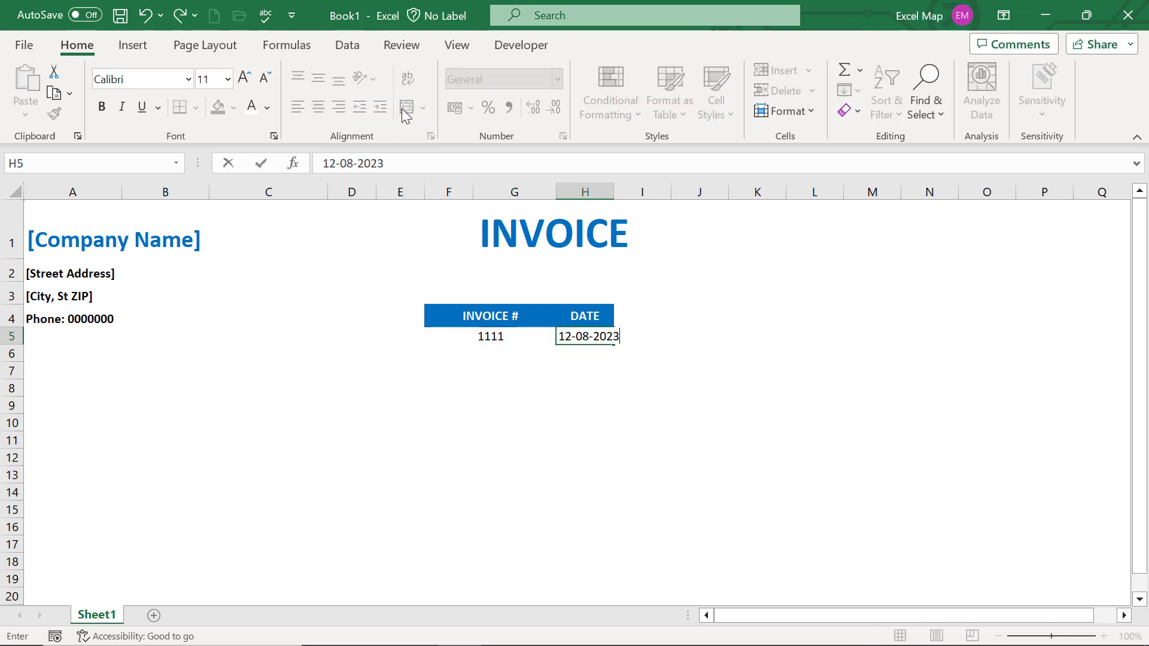
pyautogui.press('Return')
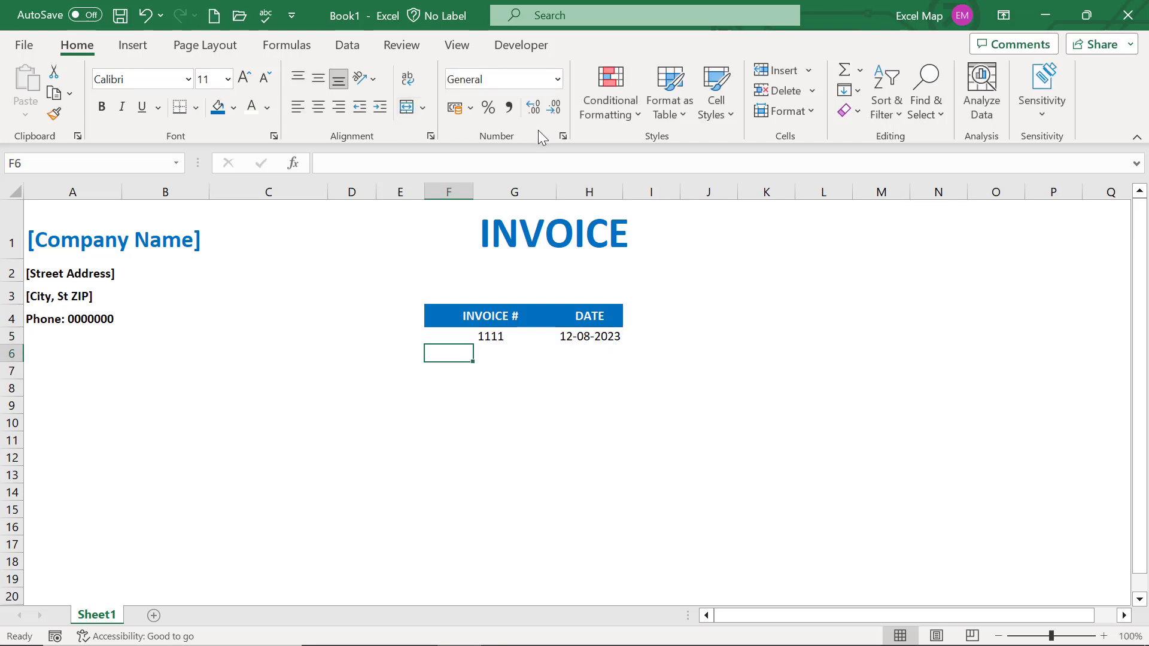
# Enter BILL TO in A7 and merge A7:C7 with the label left-aligned
pyautogui.click(52, 371)
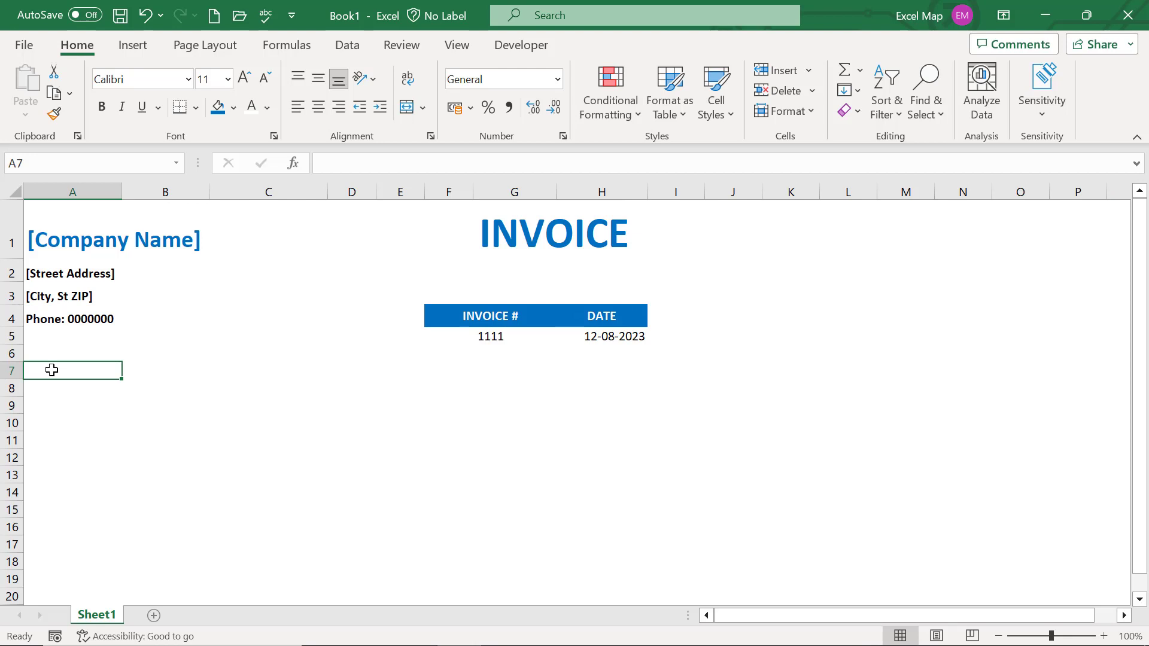
pyautogui.write('BILL TO')
pyautogui.press('Return')
pyautogui.moveTo(110, 371); pyautogui.dragTo(246, 372)
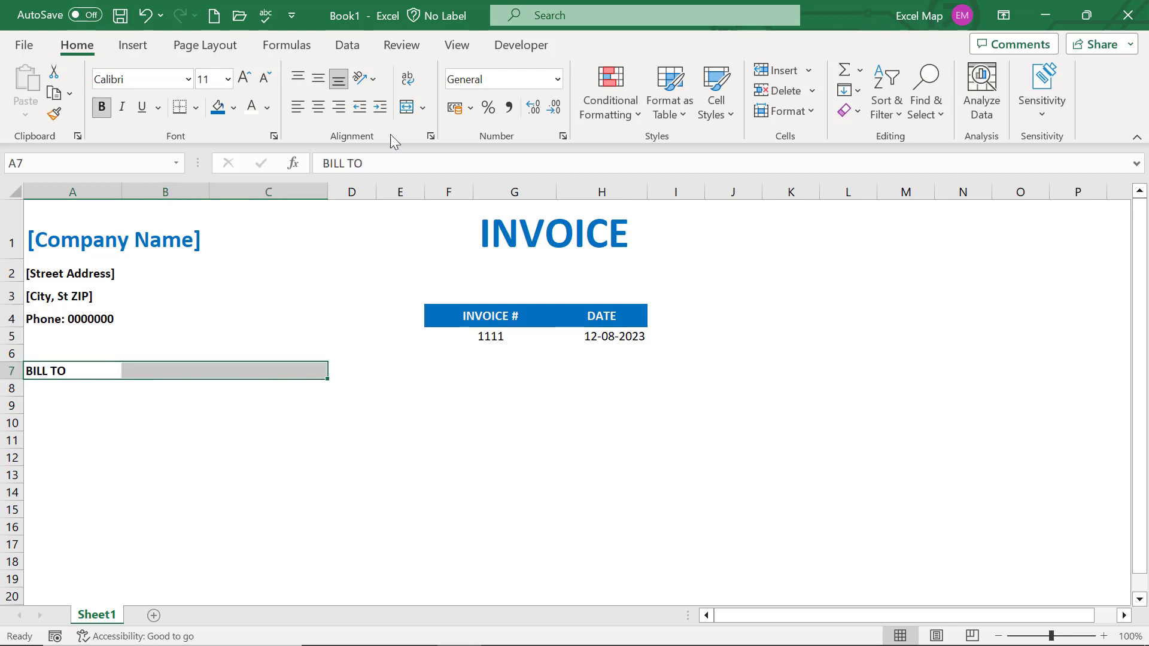
pyautogui.click(407, 108)
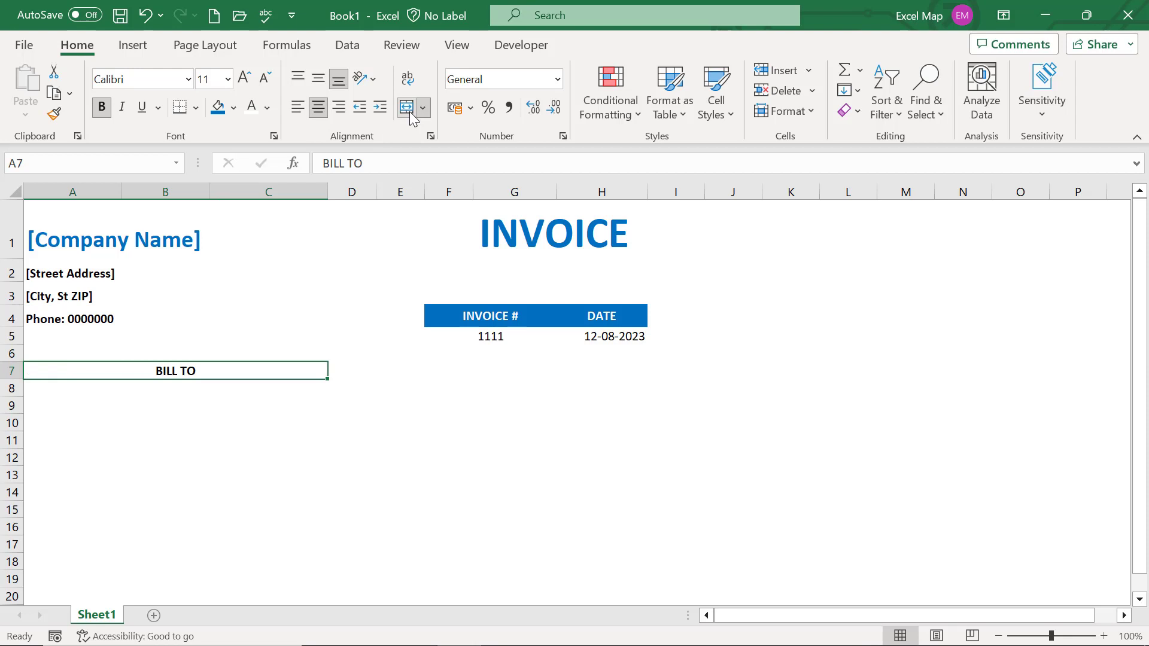
pyautogui.click(298, 108)
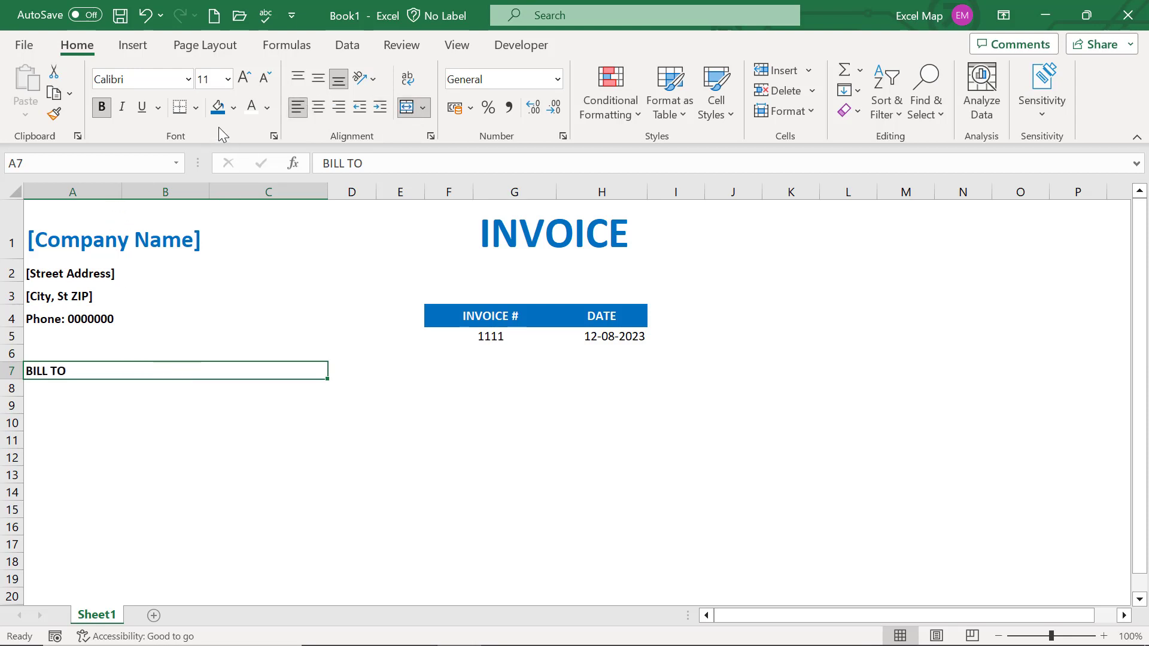
# Fill the BILL TO band blue with white text, heighten row 7 and centre it vertically
pyautogui.click(219, 107)
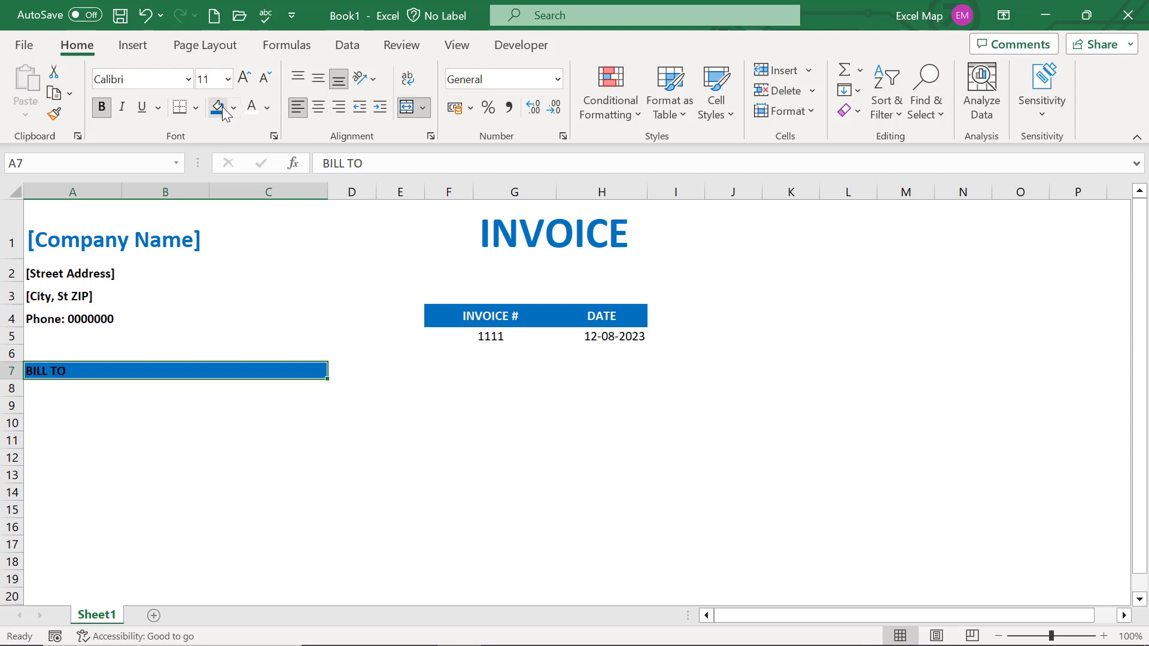
pyautogui.click(252, 107)
pyautogui.moveTo(13, 380); pyautogui.dragTo(21, 392)
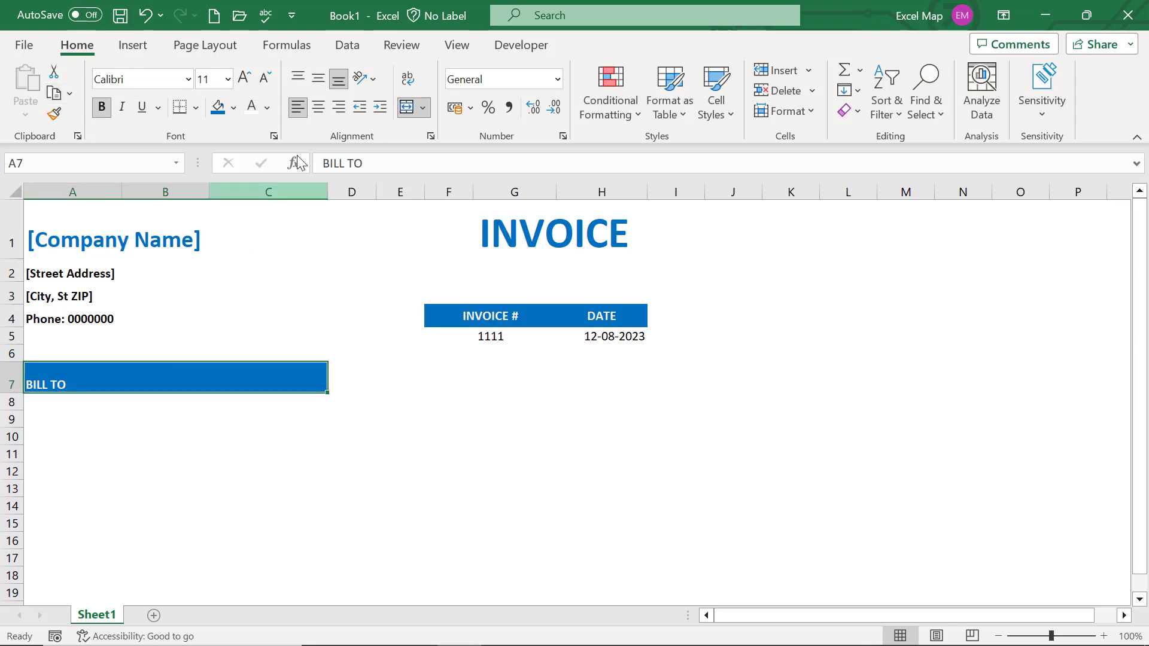
pyautogui.click(318, 108)
pyautogui.click(296, 108)
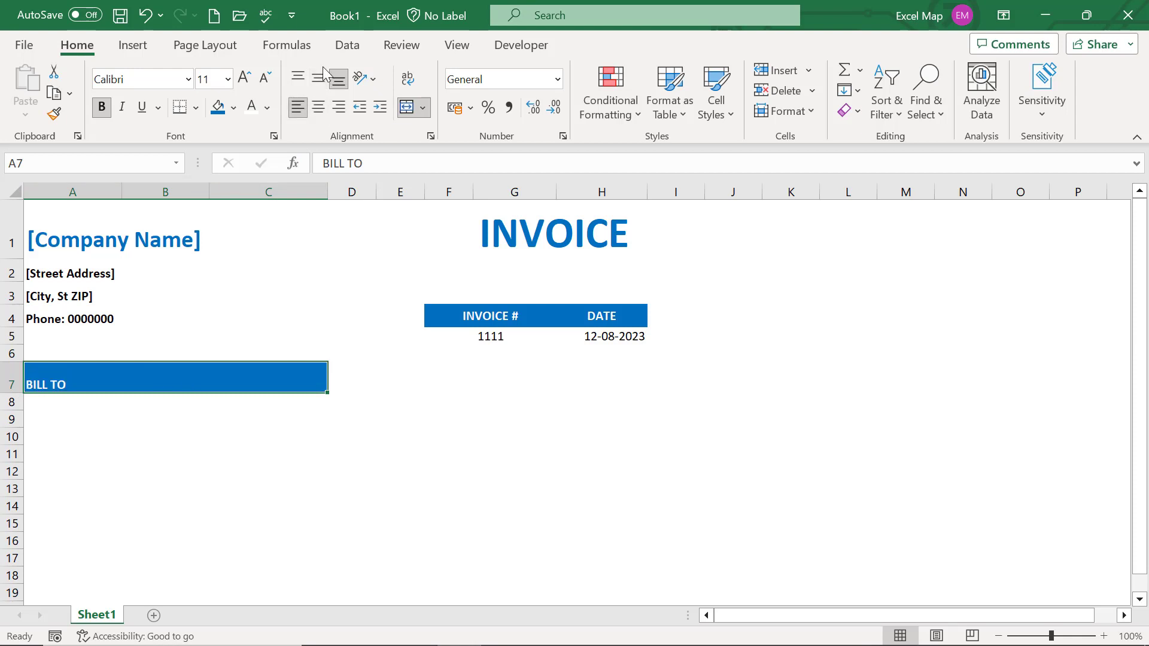
pyautogui.click(320, 77)
pyautogui.click(51, 401)
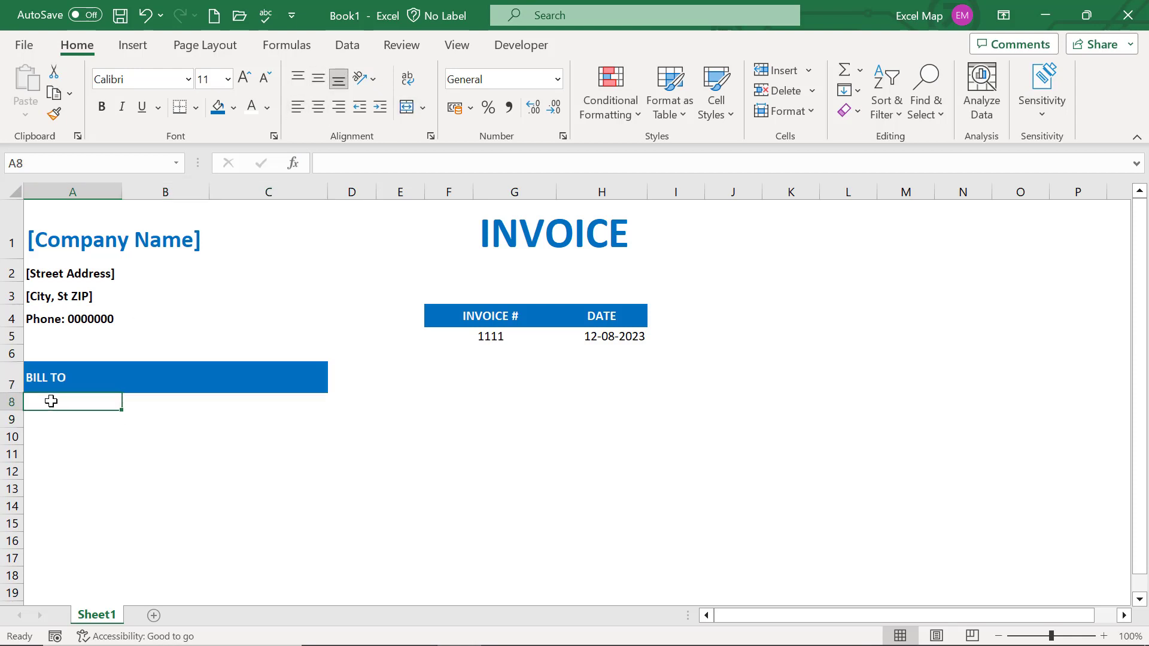
# Enter [Name], [Company Name], [Street Address], [City, State, ZIP], [Phone] and [Email Address] down A8:A13
pyautogui.write('[Name')
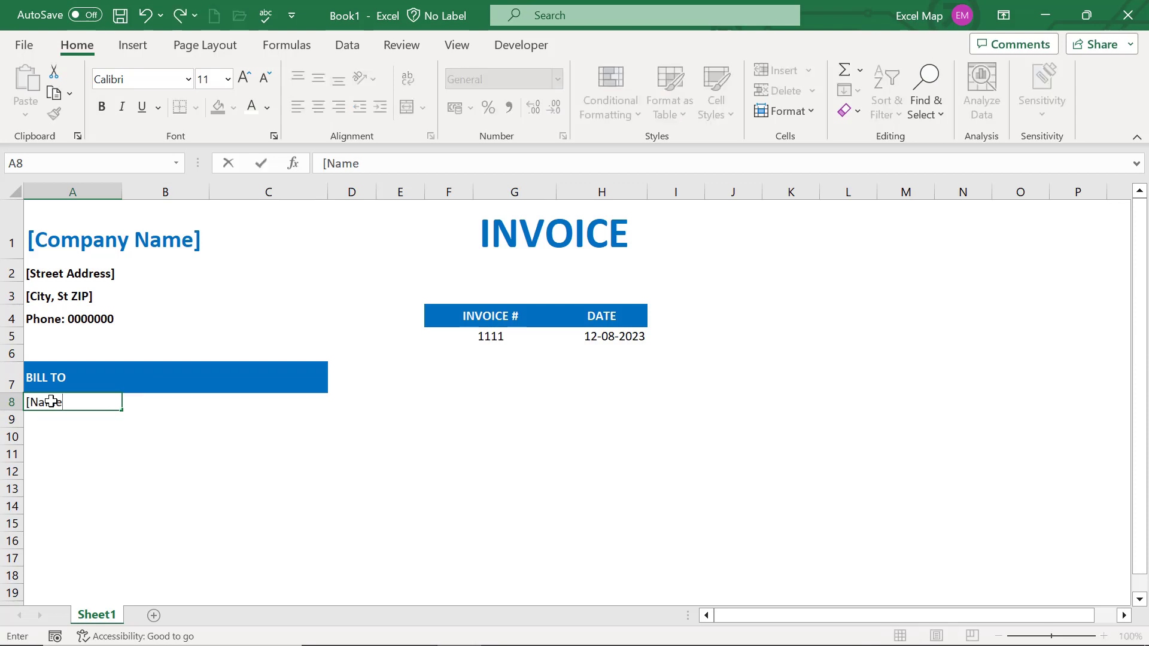
pyautogui.write(']')
pyautogui.press('Return')
pyautogui.write('[Company Name')
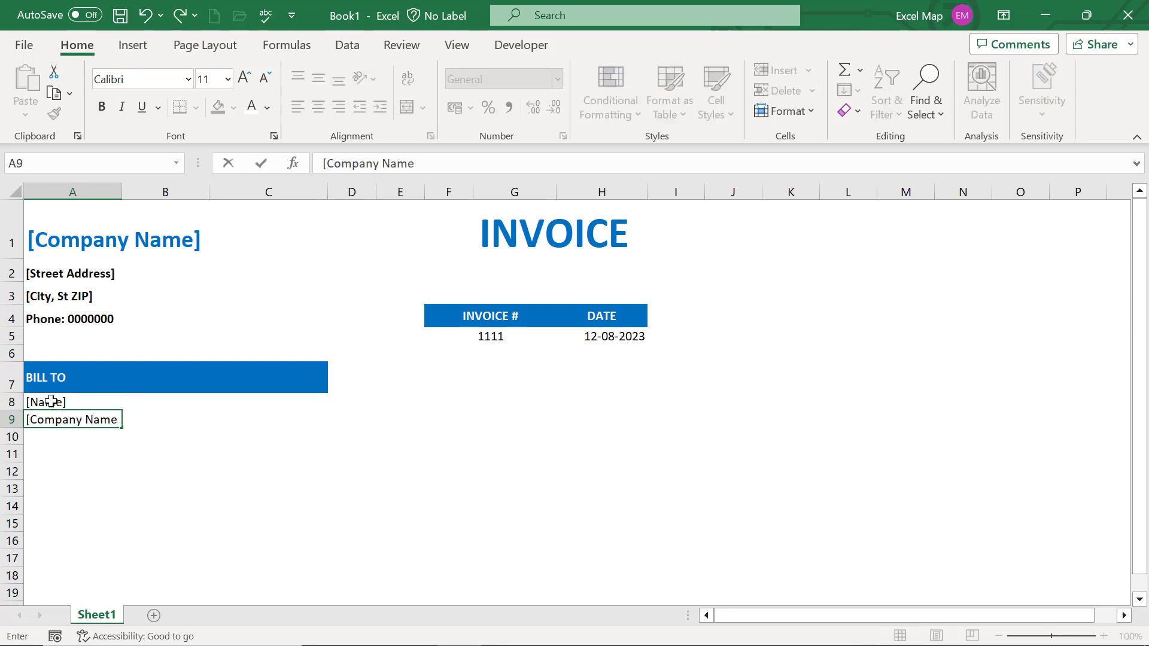
pyautogui.write(']')
pyautogui.press('Return')
pyautogui.write('[Street Addre')
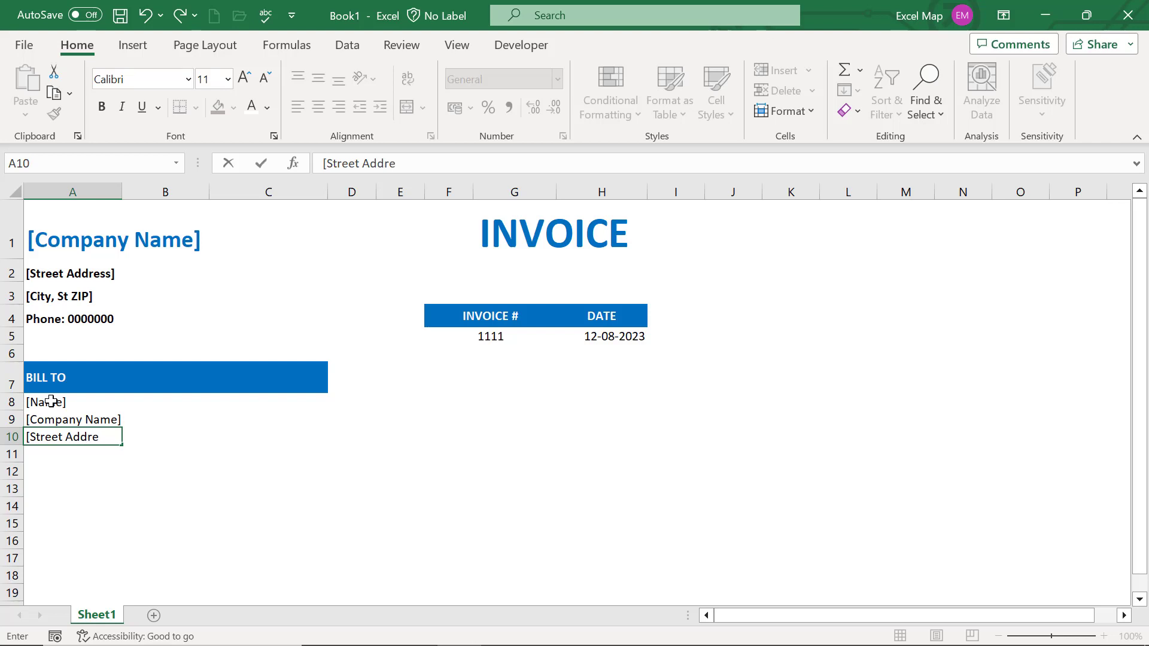
pyautogui.write('ss]')
pyautogui.press('Return')
pyautogui.write('[City, State')
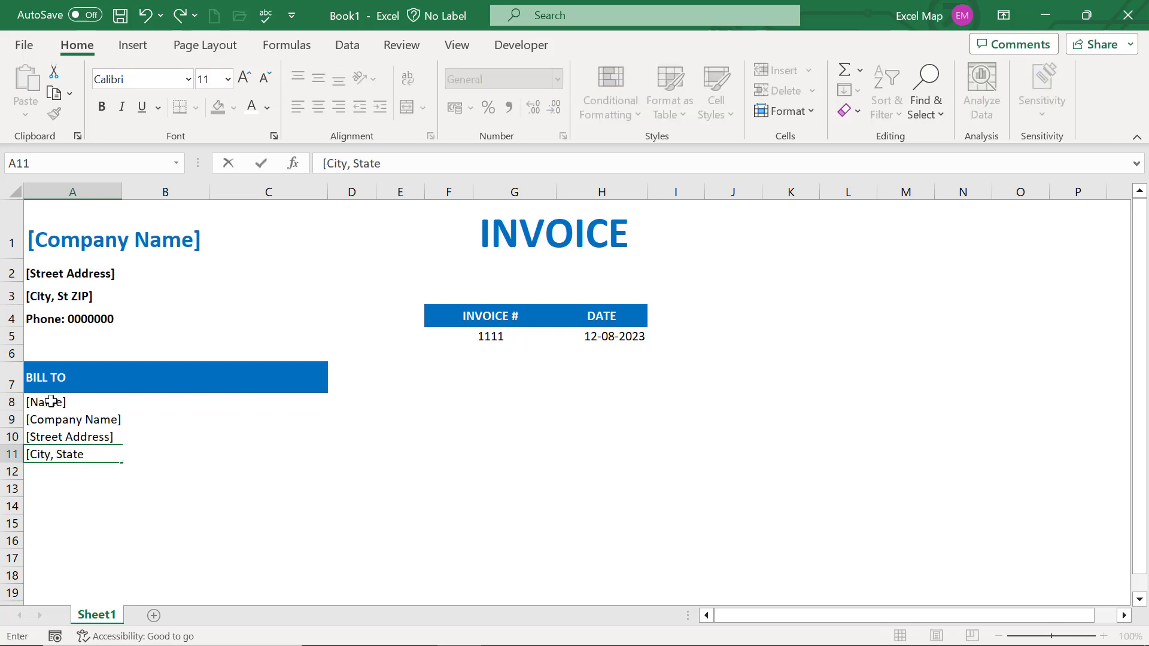
pyautogui.write(', ZIP]')
pyautogui.press('Return')
pyautogui.write('[')
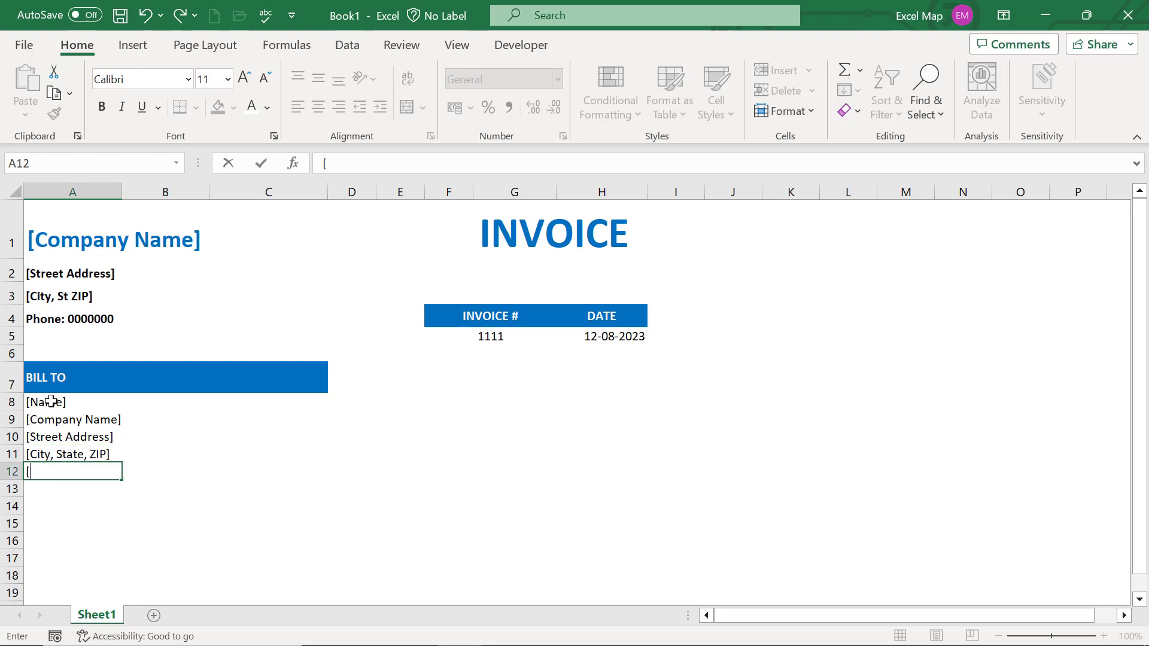
pyautogui.write('Phone]')
pyautogui.press('Return')
pyautogui.write('[Email ')
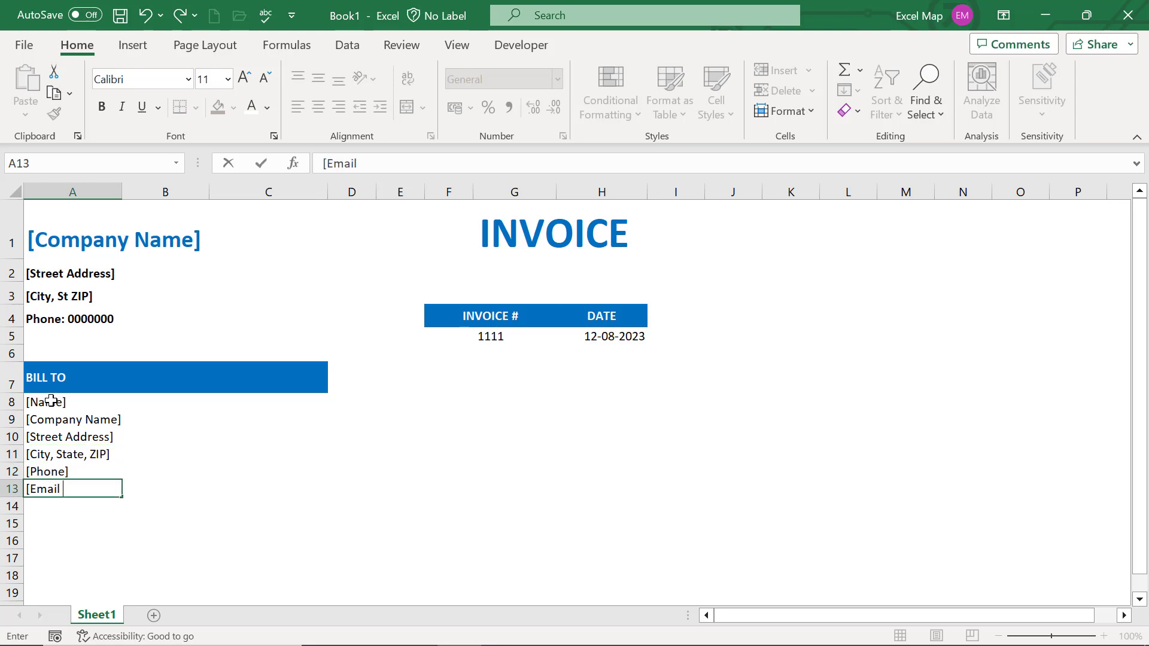
pyautogui.write('Address]')
pyautogui.press('Return')
pyautogui.press('Return')
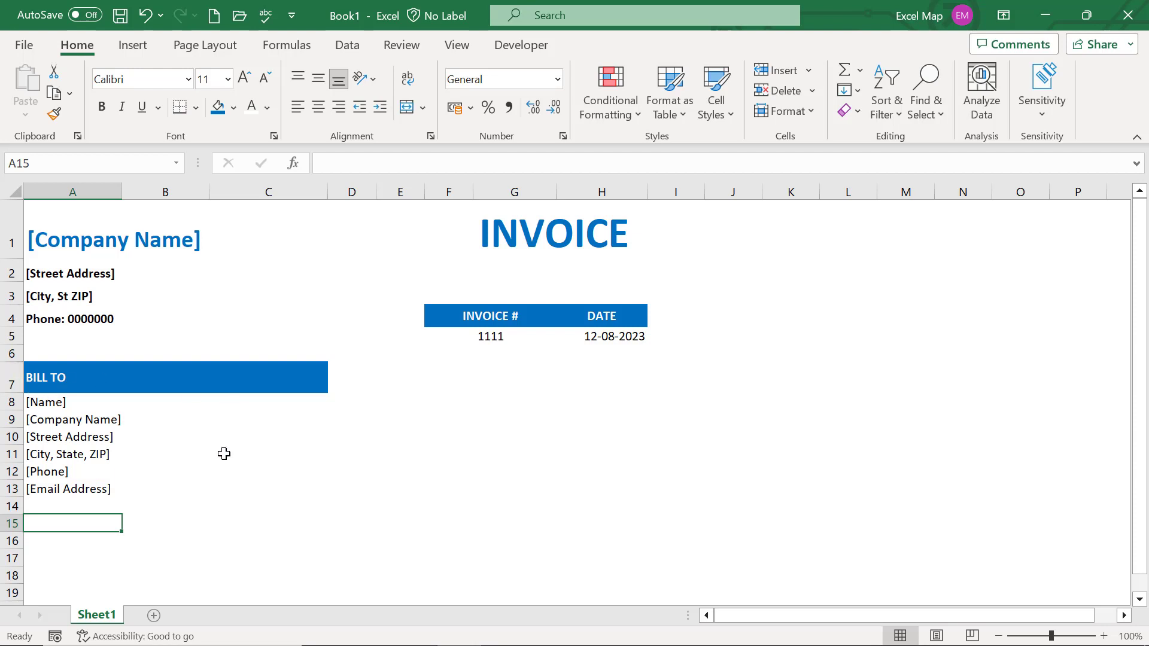
# Fill F7:H7 blue with bold, middle-aligned headings CUSTOMER ID (merged F7:G7) and TERMS
pyautogui.click(449, 379)
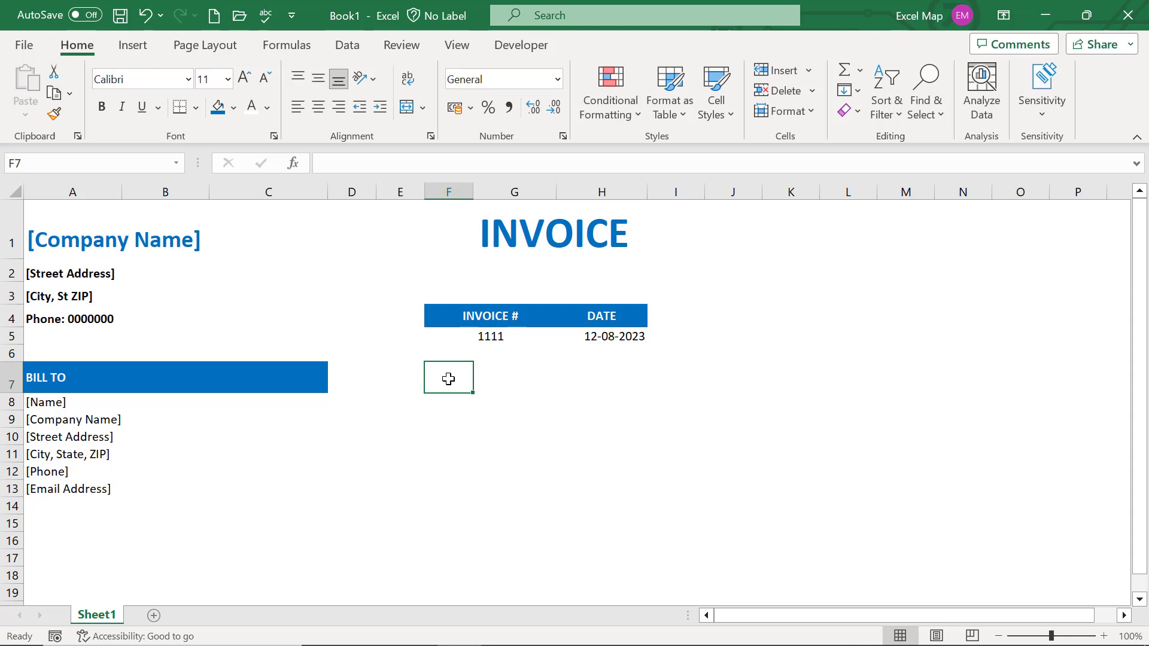
pyautogui.moveTo(448, 379); pyautogui.dragTo(609, 375)
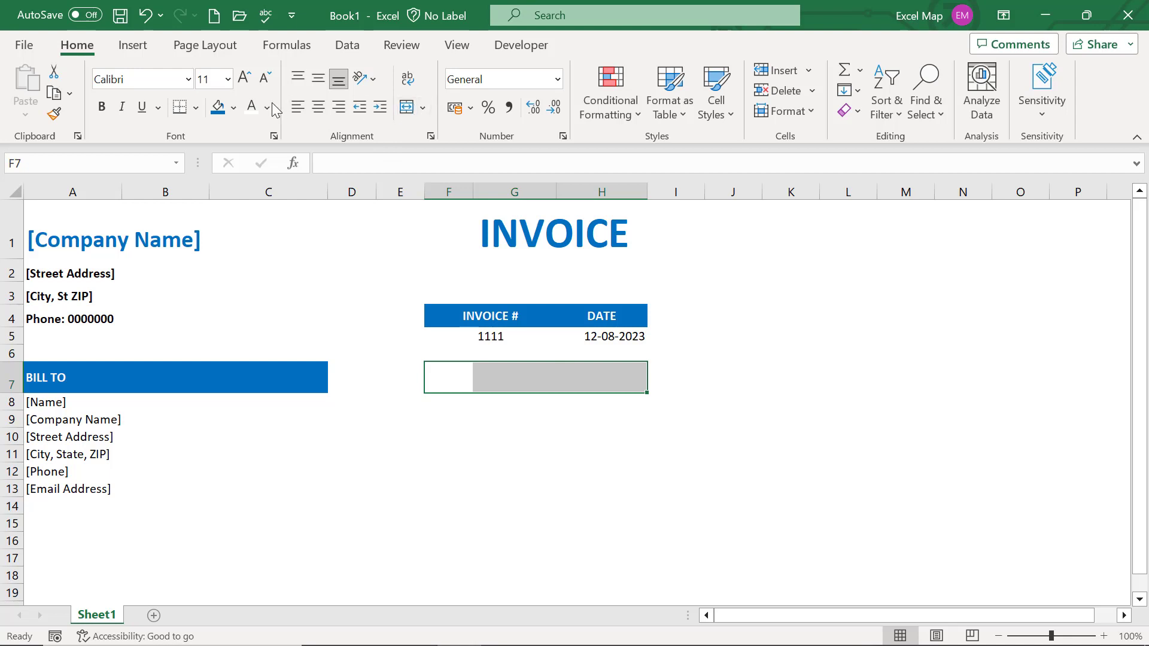
pyautogui.click(218, 107)
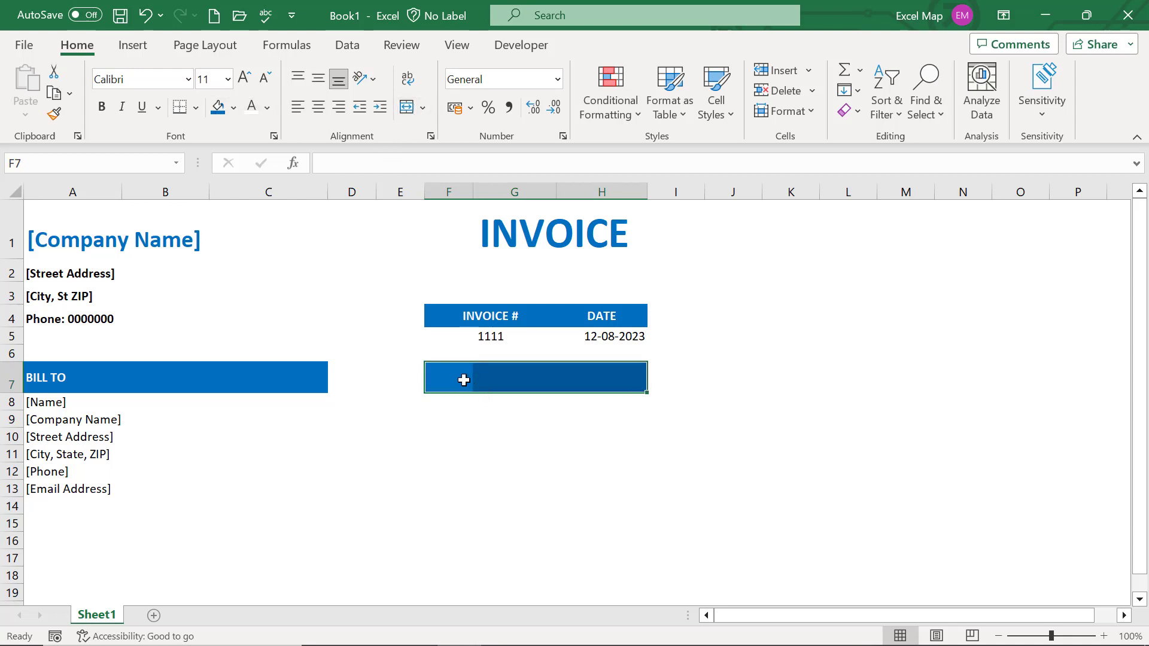
pyautogui.moveTo(463, 380); pyautogui.dragTo(531, 379)
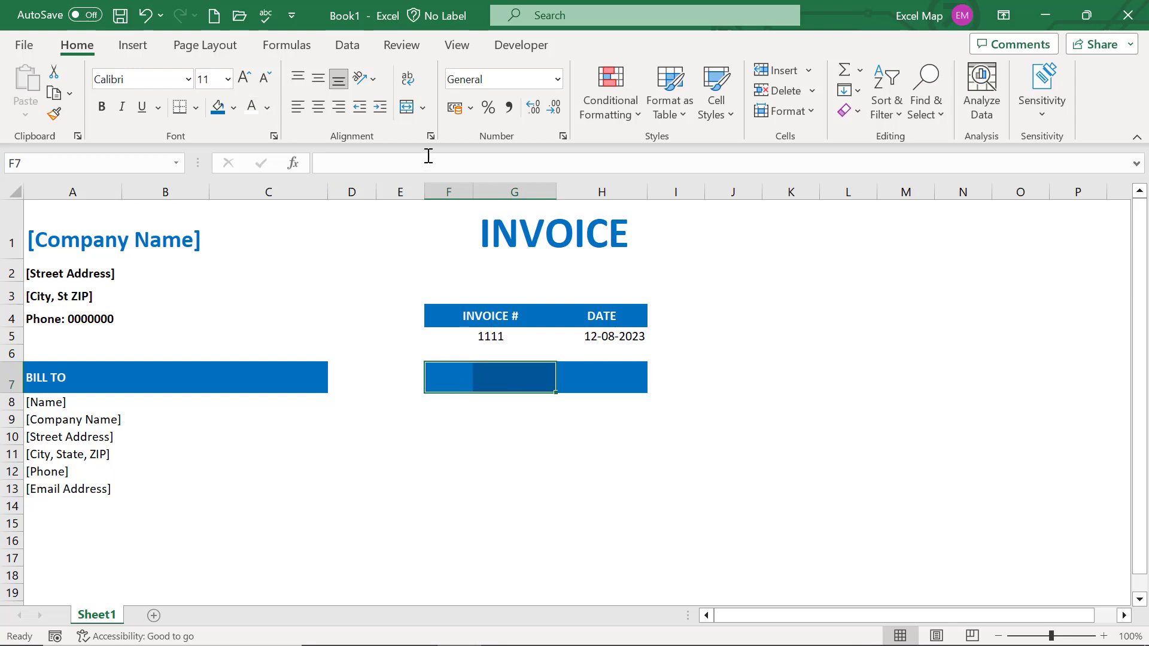
pyautogui.click(407, 107)
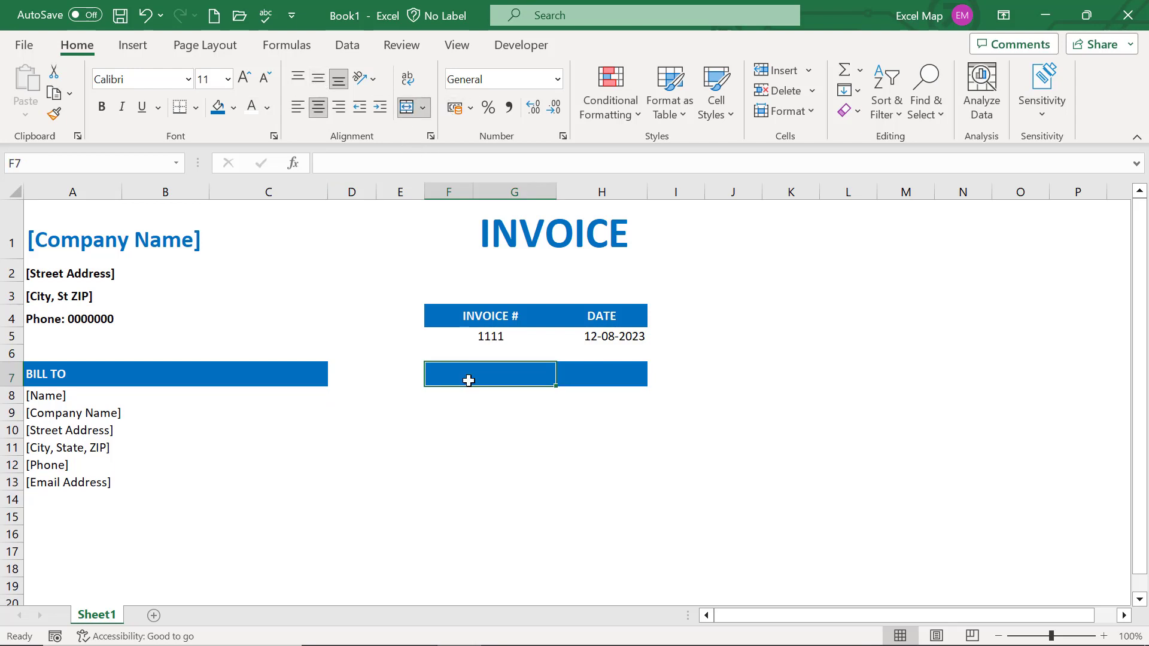
pyautogui.write('CUSTOMER ID')
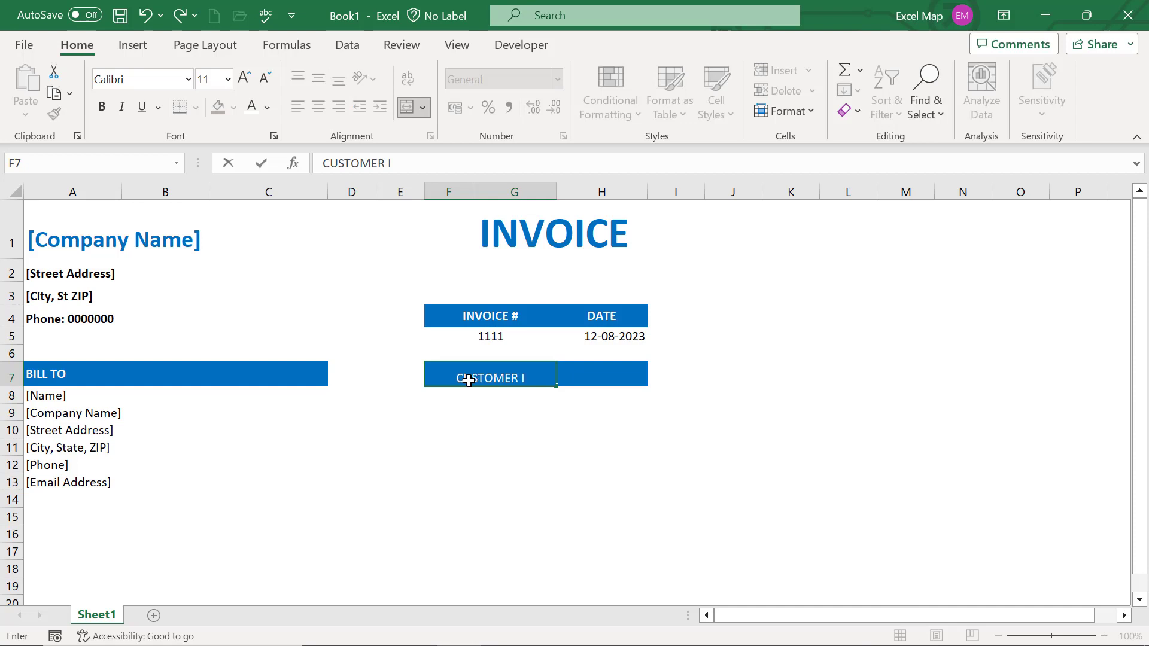
pyautogui.press('Tab')
pyautogui.write('TERMS')
pyautogui.press('Return')
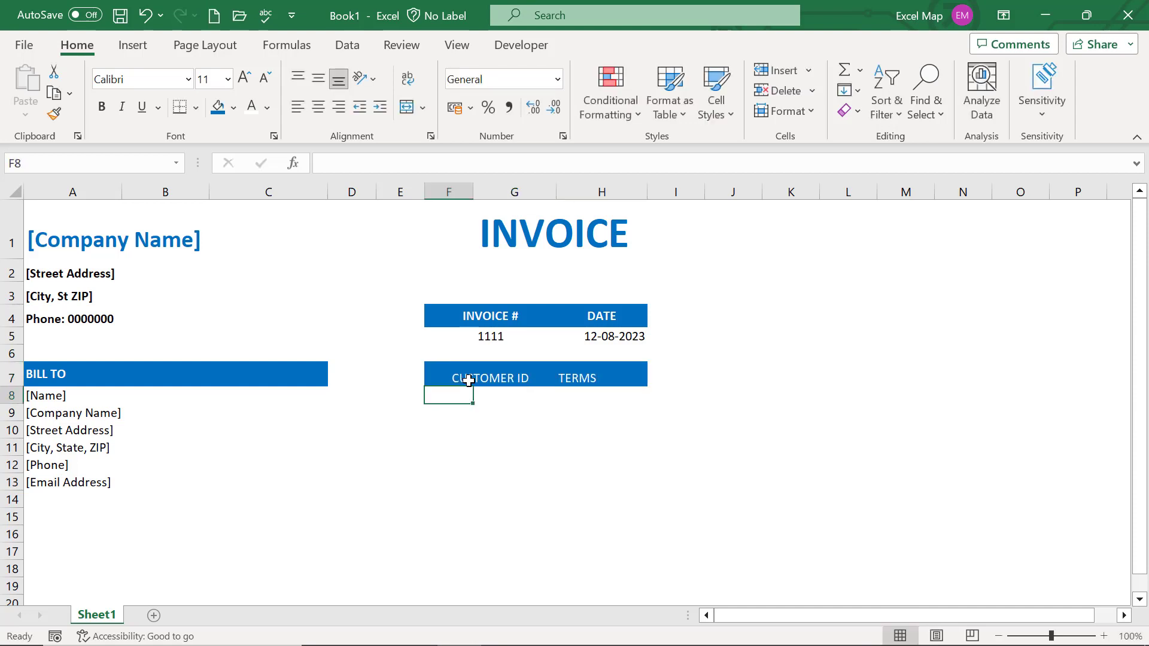
pyautogui.moveTo(473, 378); pyautogui.dragTo(591, 374)
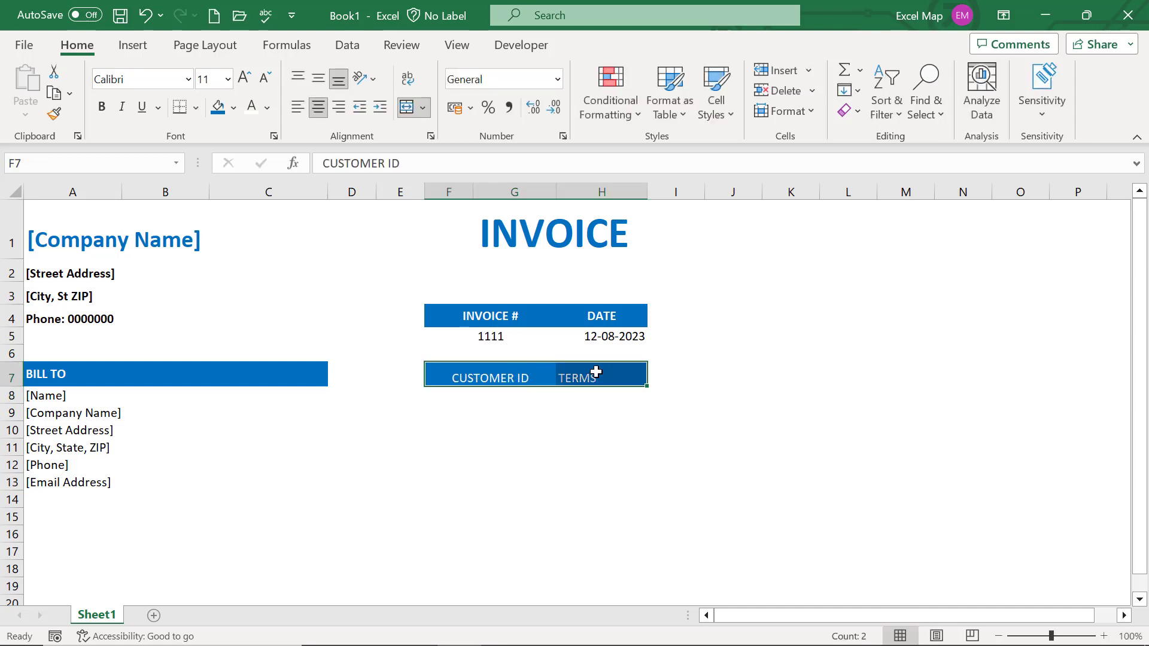
pyautogui.click(318, 80)
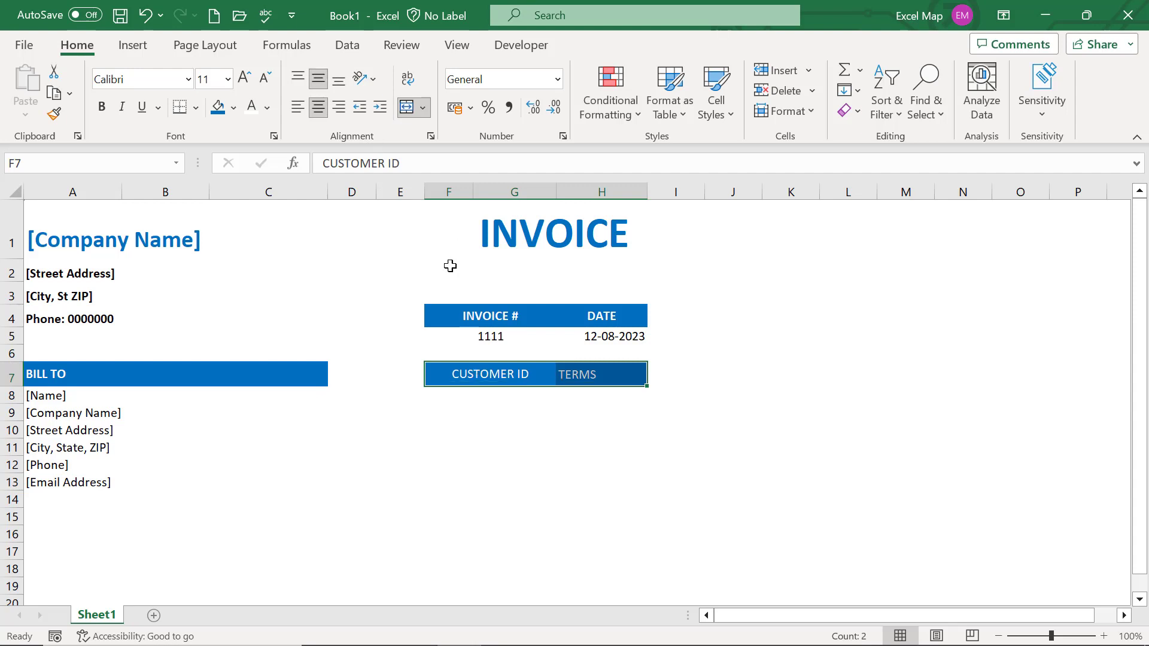
pyautogui.click(102, 108)
pyautogui.click(315, 464)
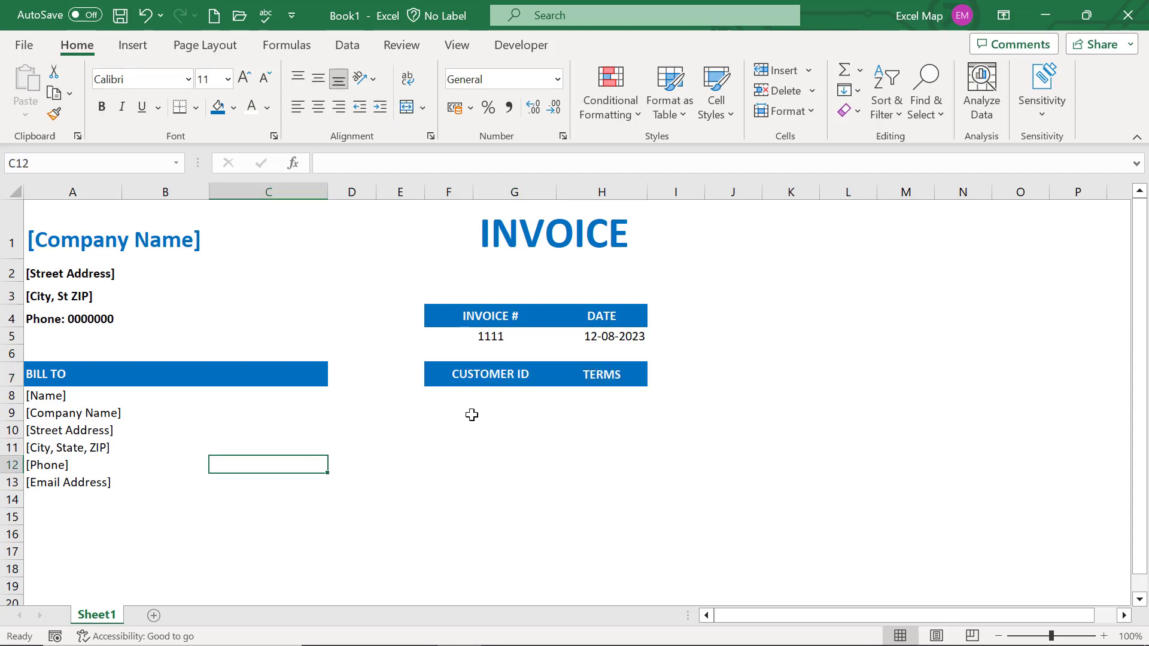
# Enter the customer ID in merged F8:G8 and 'Due Upon Reciept' in H8, then resize columns G and H
pyautogui.click(479, 406)
pyautogui.moveTo(458, 396); pyautogui.dragTo(515, 393)
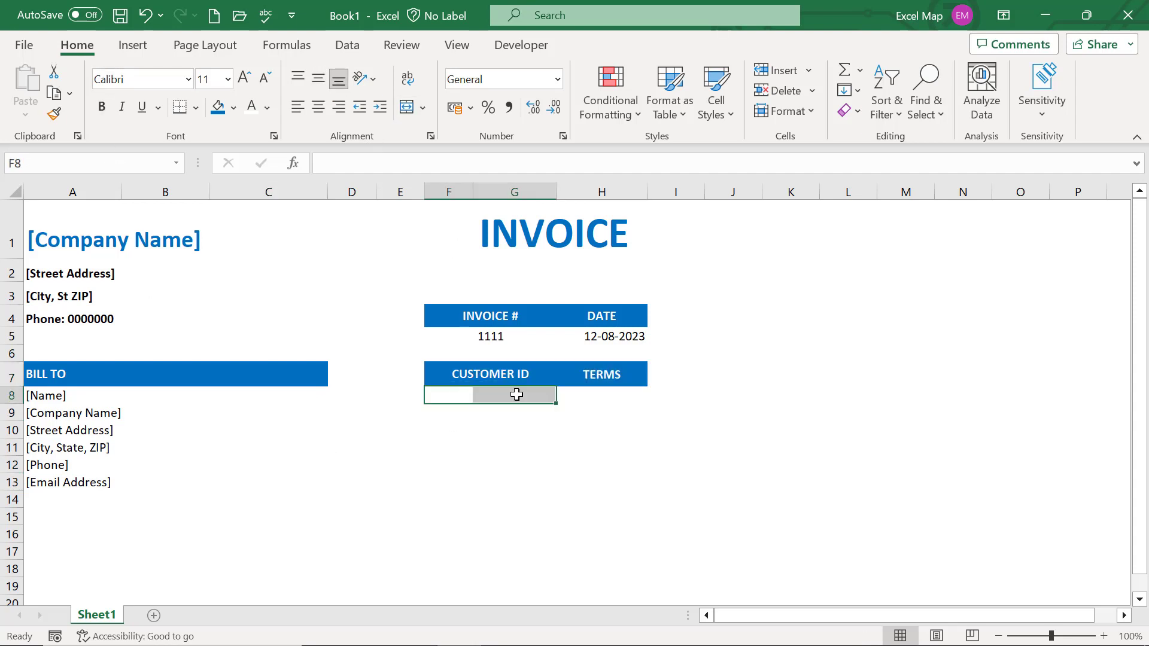
pyautogui.click(408, 107)
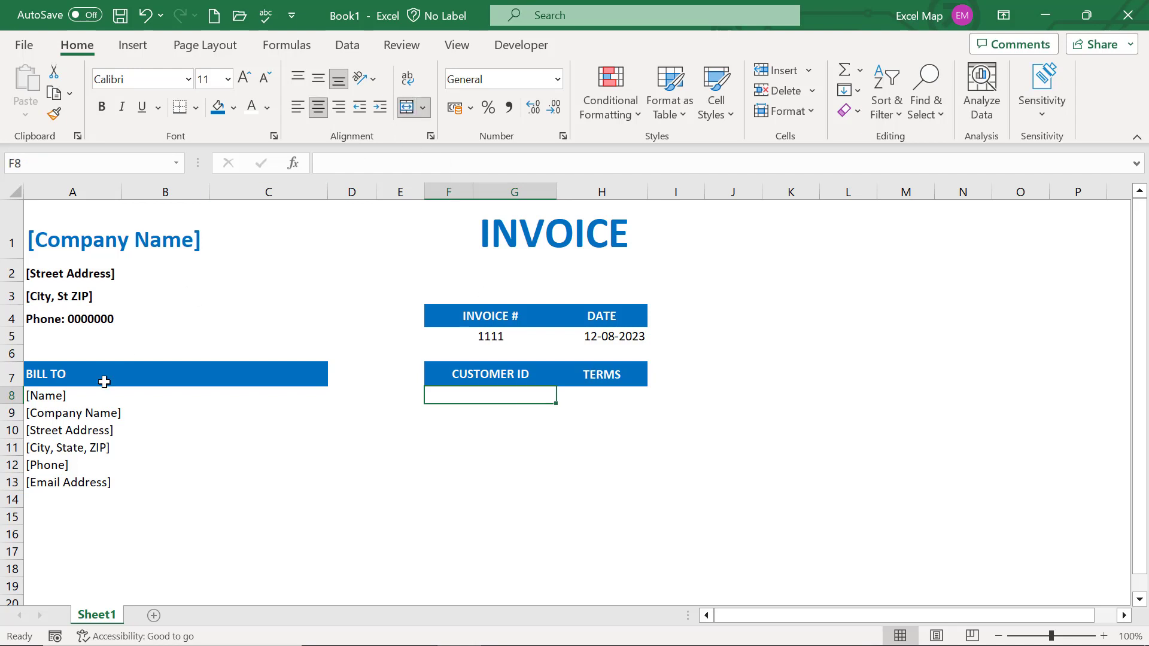
pyautogui.write('234')
pyautogui.press('Tab')
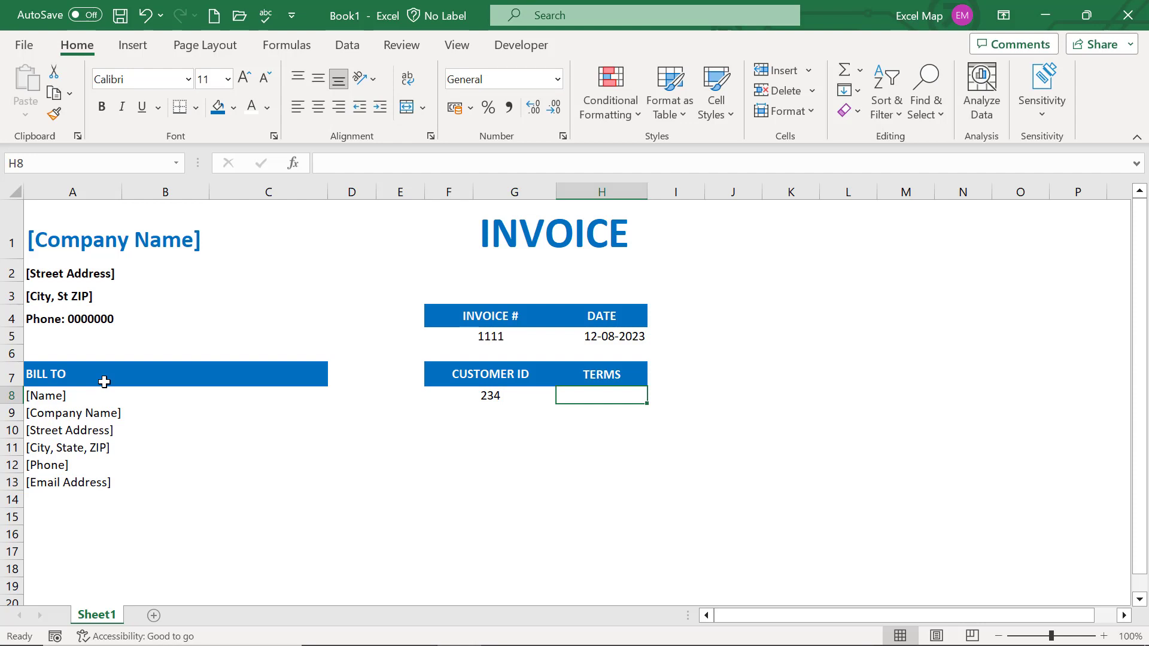
pyautogui.write('Due')
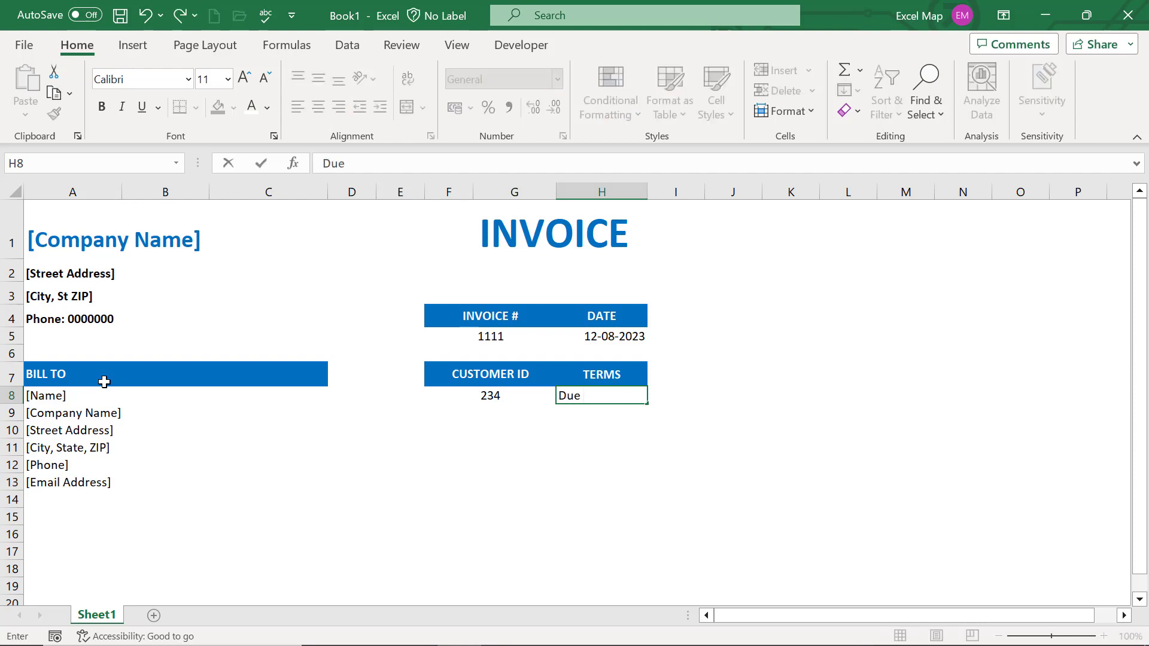
pyautogui.write(' Upon Reciept')
pyautogui.press('Return')
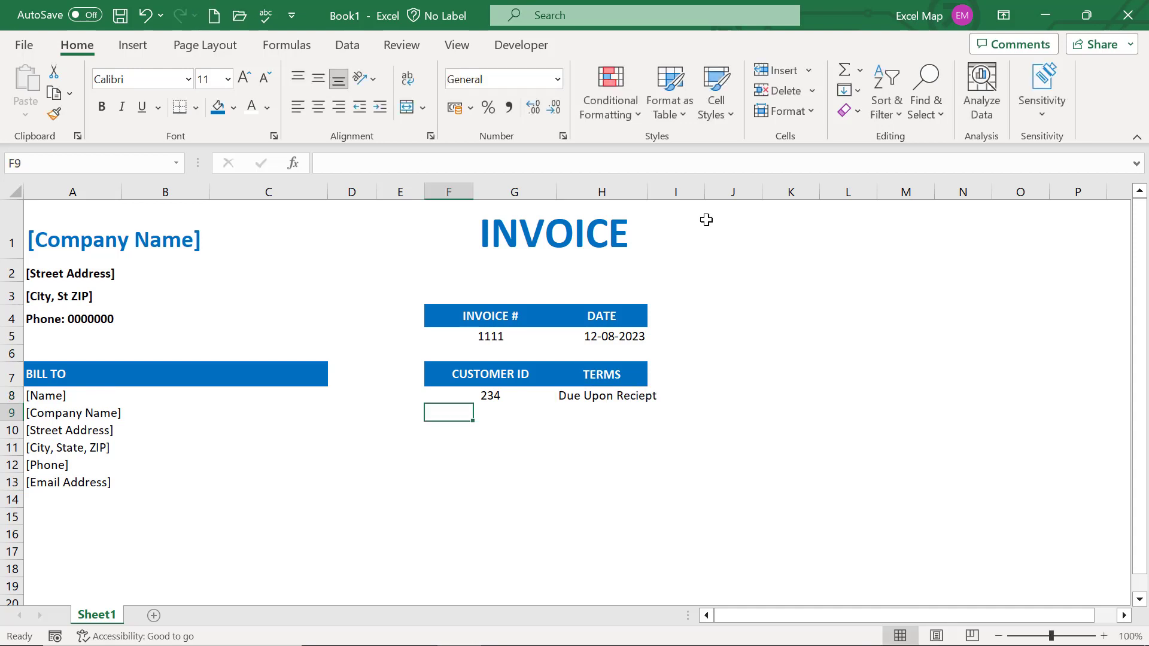
pyautogui.moveTo(648, 200); pyautogui.dragTo(665, 197)
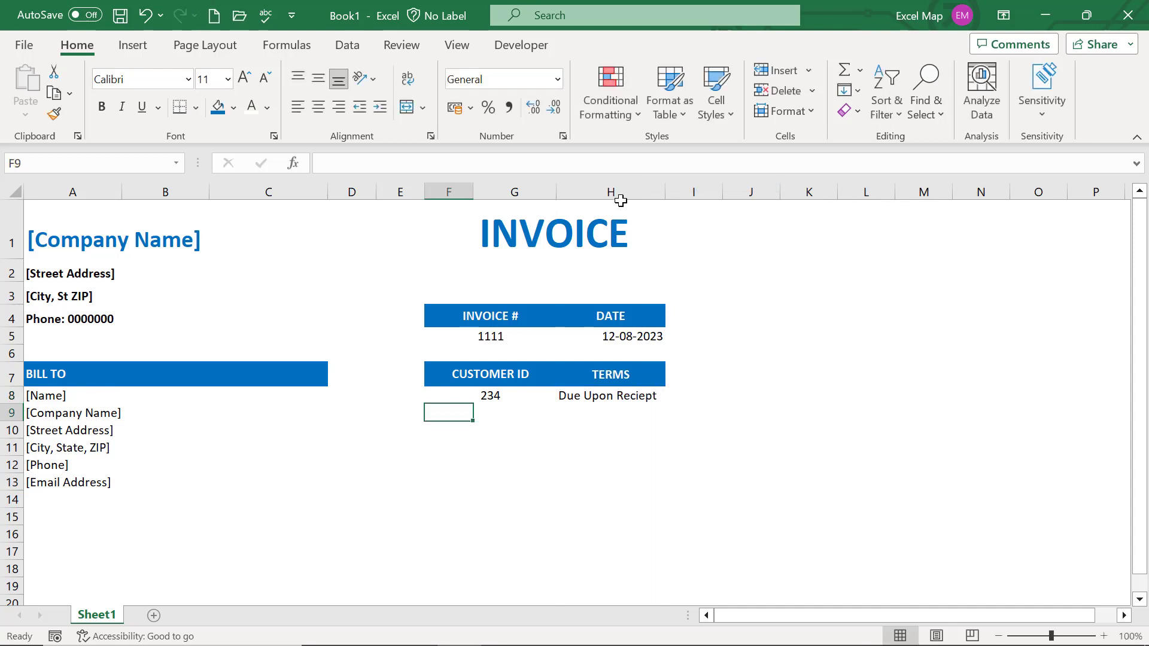
pyautogui.moveTo(553, 192); pyautogui.dragTo(540, 193)
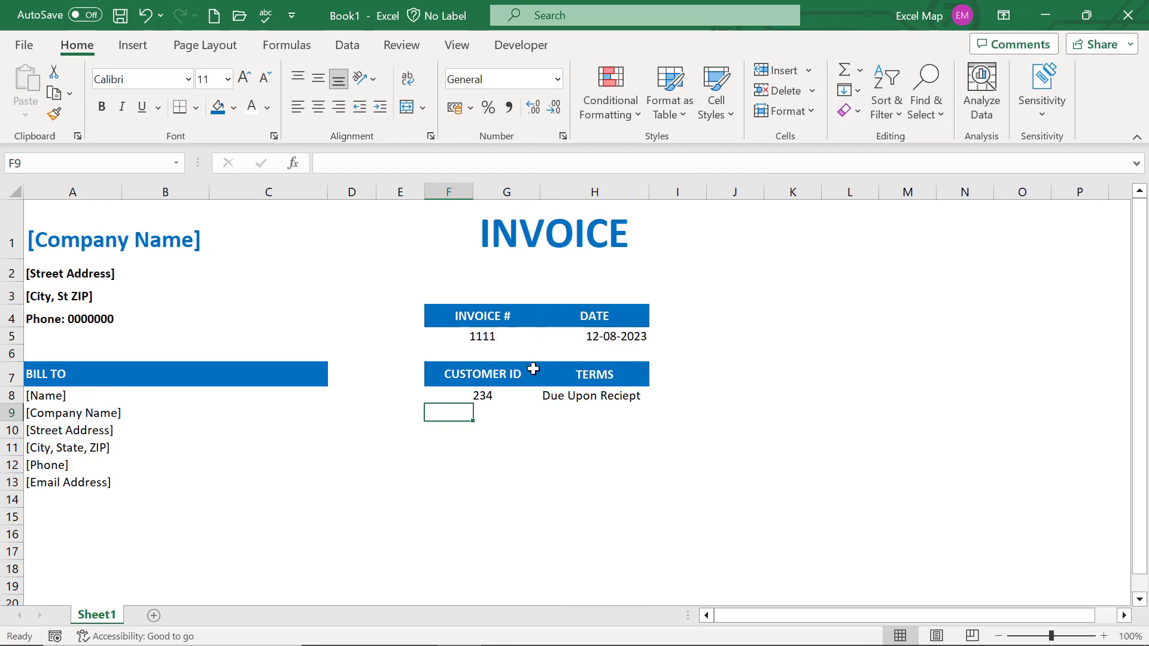
pyautogui.click(567, 394)
pyautogui.click(456, 464)
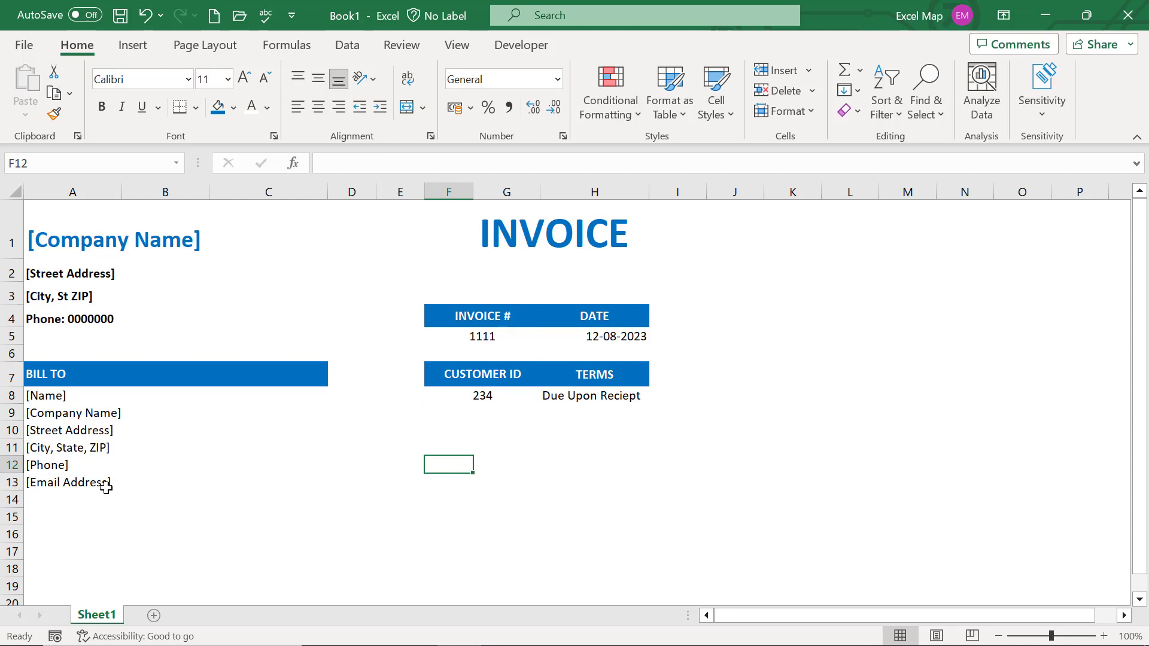
# Type Description in A15, then QTY, UNIT PRICE and AMOUNT across F15:H15
pyautogui.scroll(-2, 106, 488)
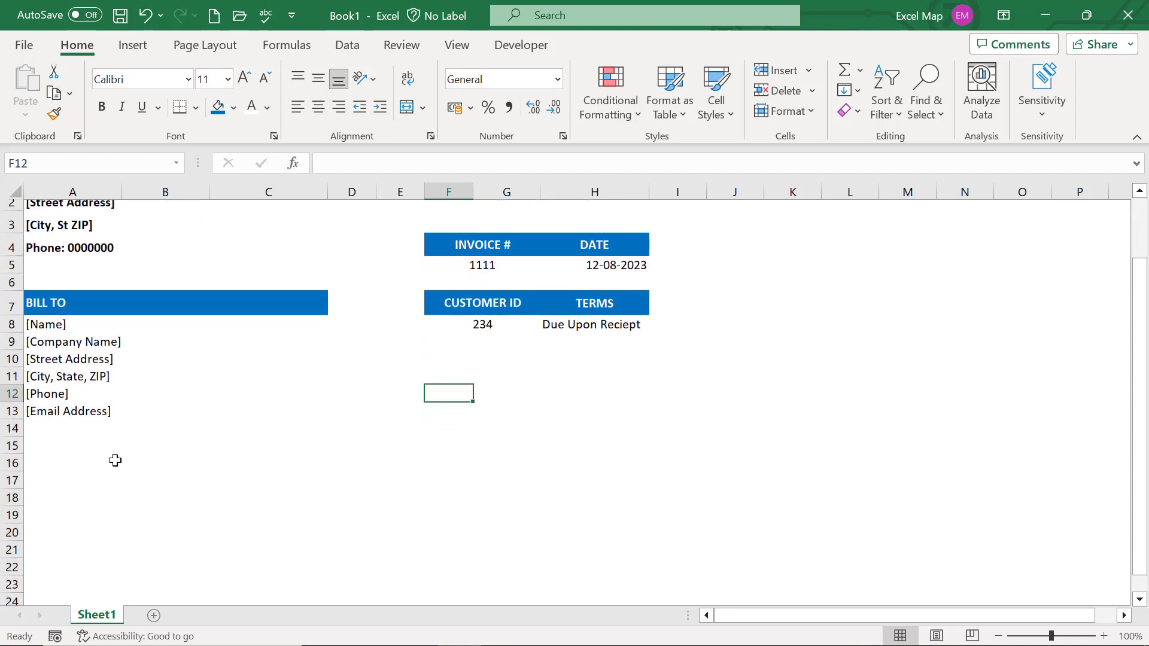
pyautogui.click(58, 415)
pyautogui.write('Description')
pyautogui.press('Tab')
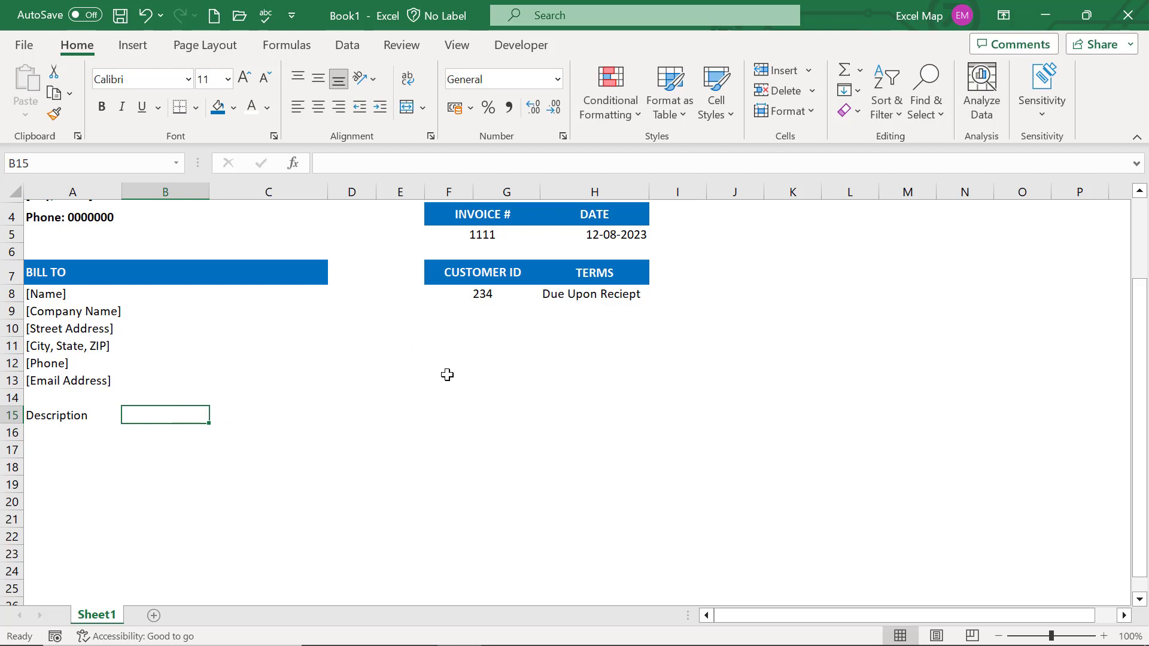
pyautogui.click(448, 397)
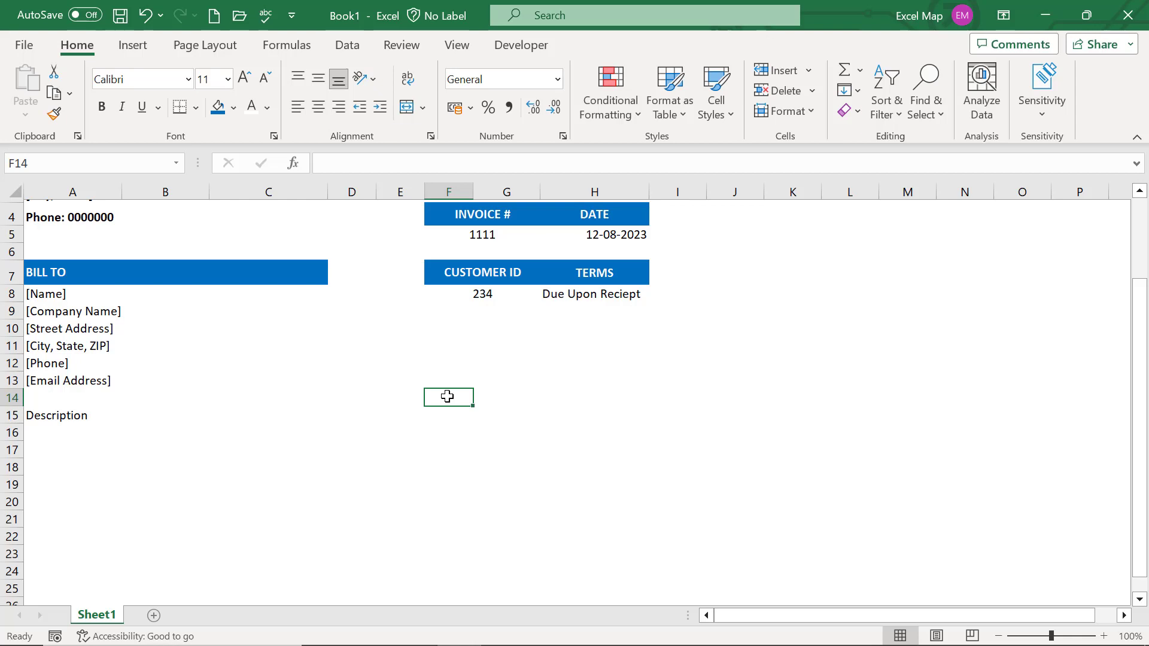
pyautogui.press('Down')
pyautogui.write('QT')
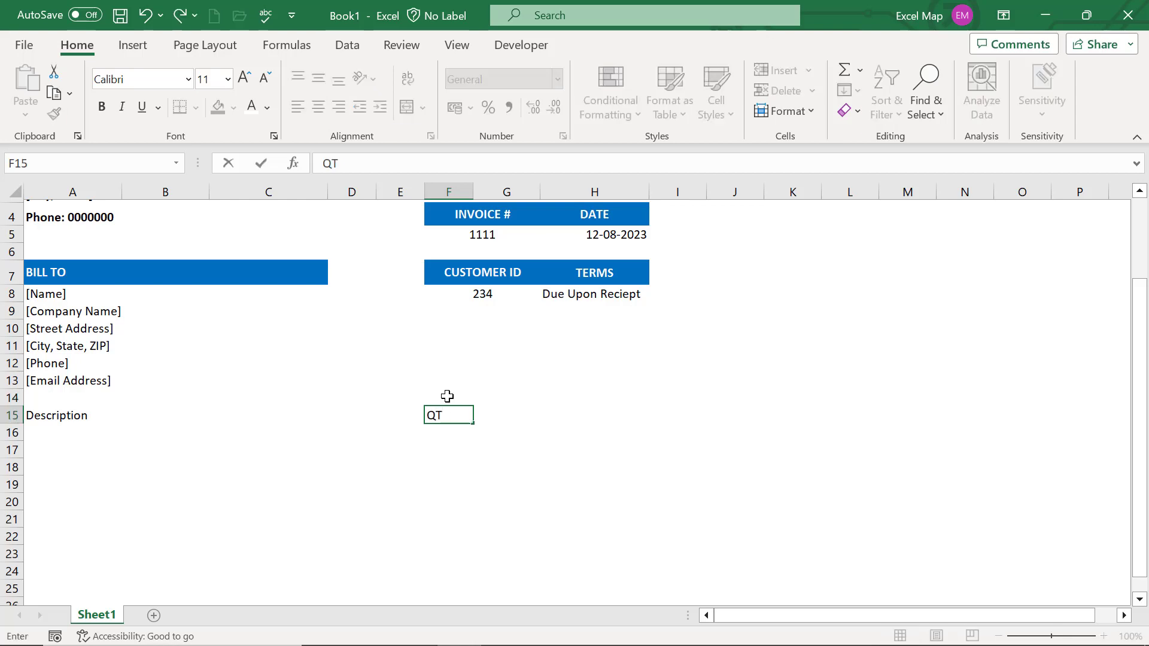
pyautogui.press('Tab')
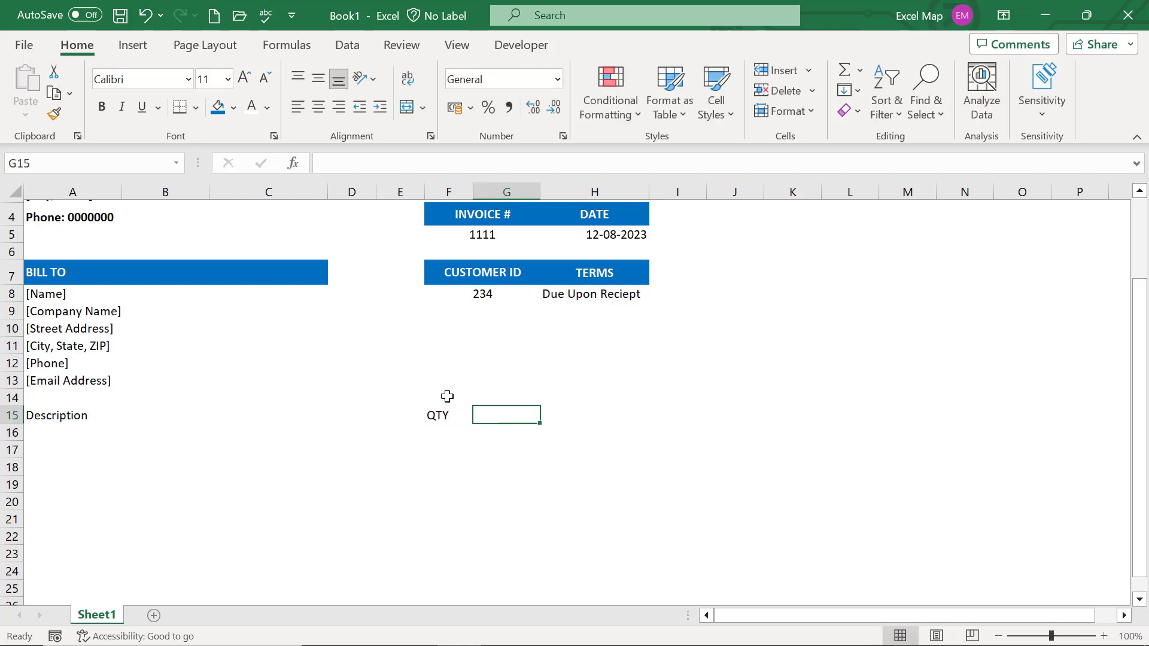
pyautogui.write('UNIT')
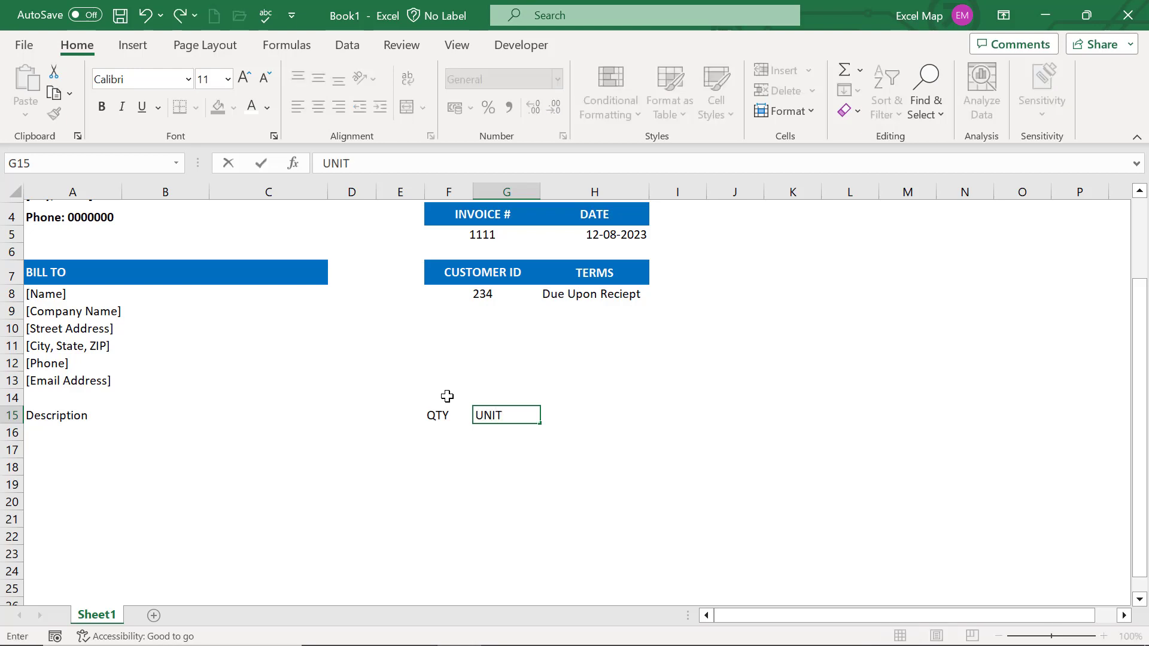
pyautogui.write(' PRICE')
pyautogui.press('Tab')
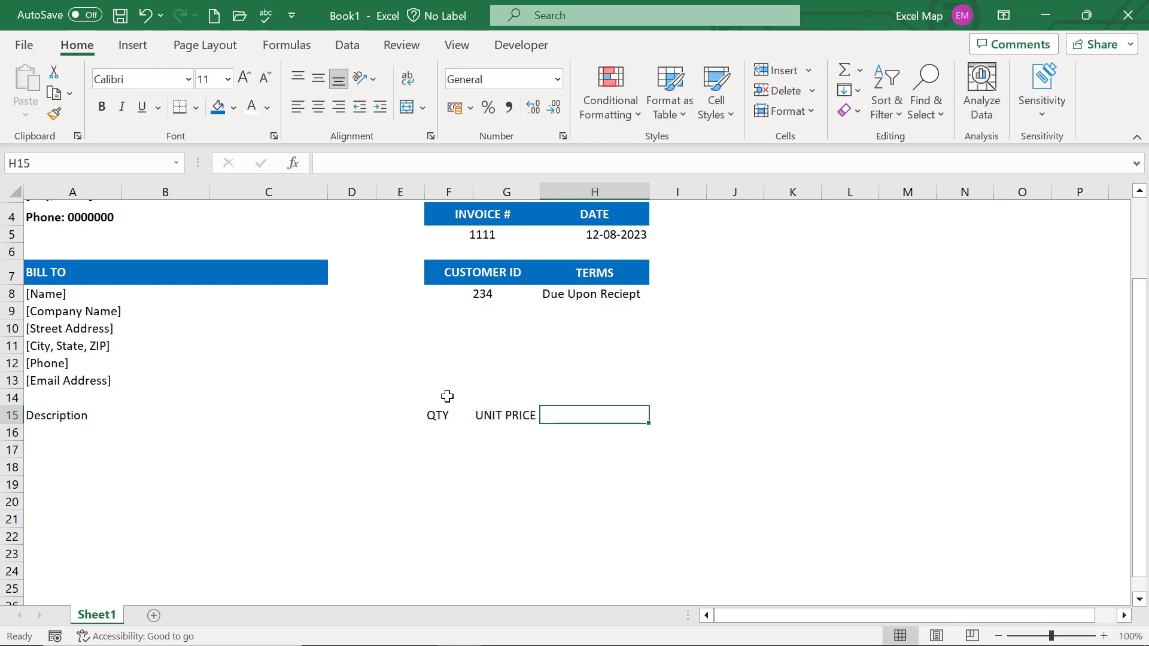
pyautogui.write('AMOUNT')
pyautogui.press('Return')
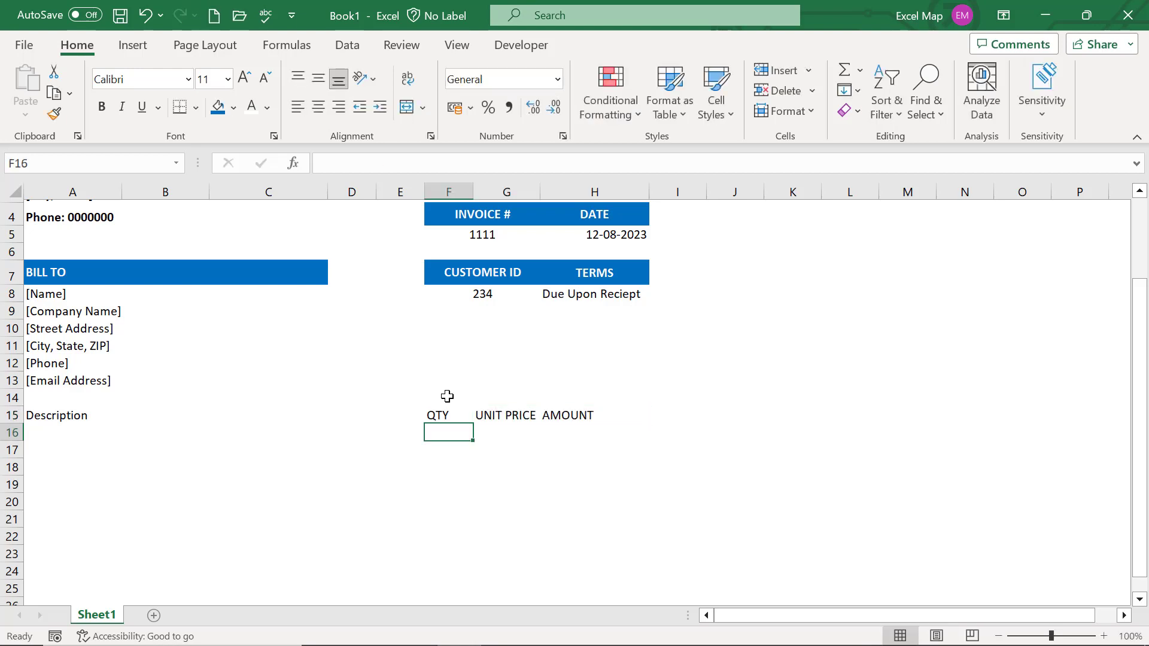
# Make A15:H15 a taller dark blue band with bold white, vertically centred headings
pyautogui.moveTo(80, 415); pyautogui.dragTo(629, 415)
pyautogui.click(216, 107)
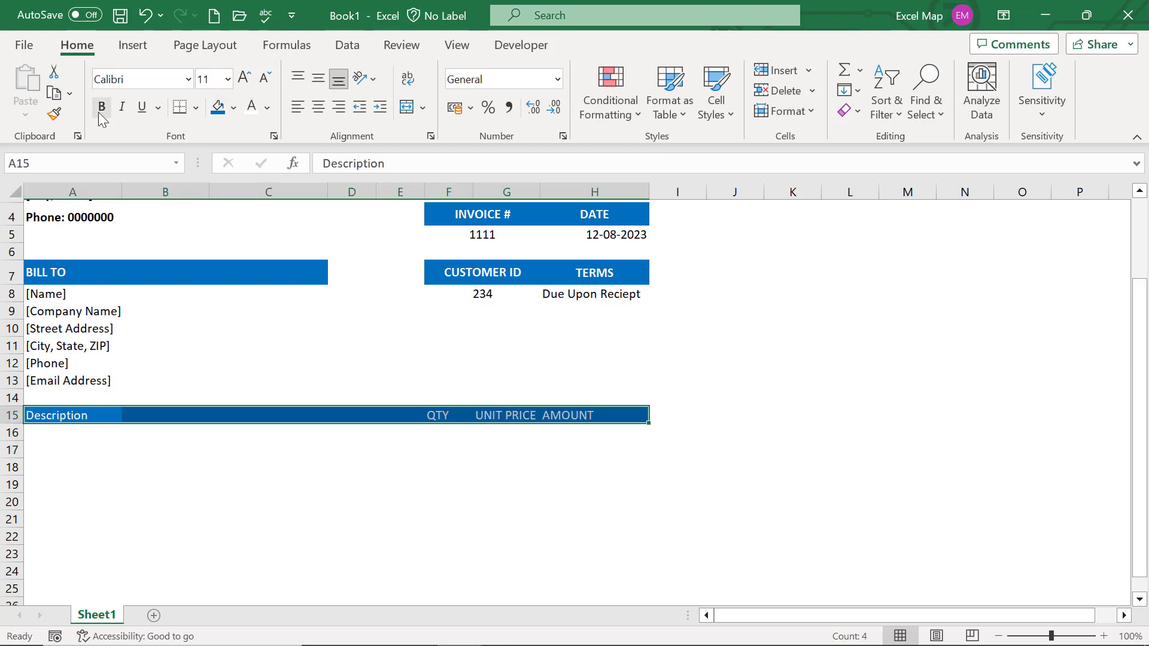
pyautogui.click(102, 108)
pyautogui.moveTo(12, 424); pyautogui.dragTo(13, 433)
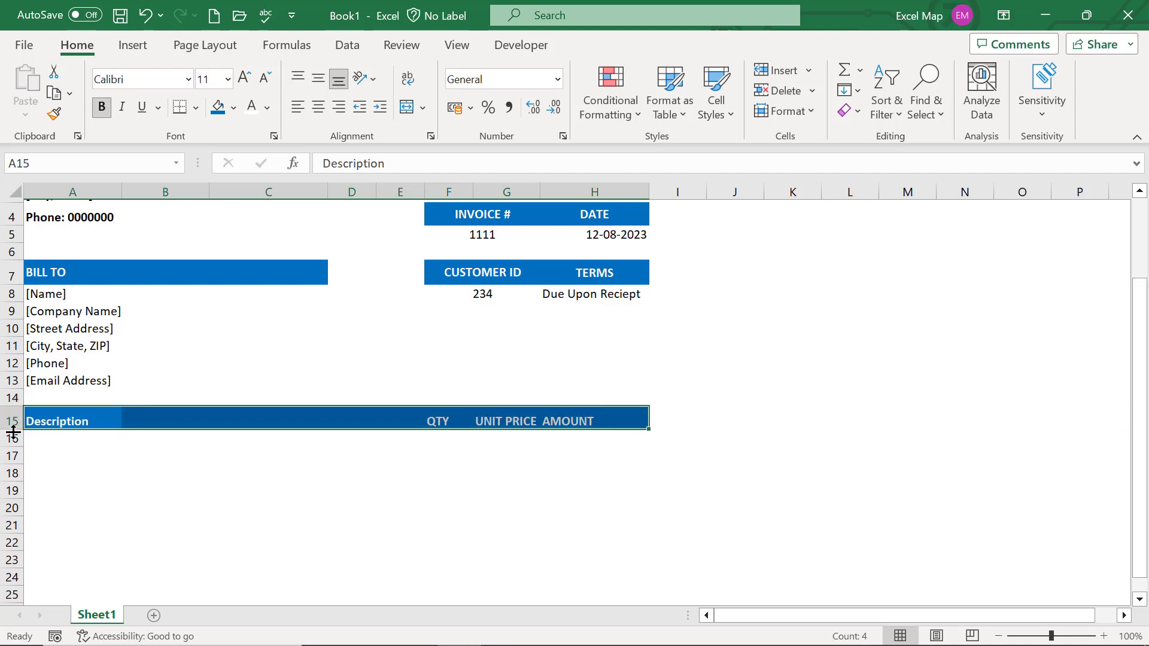
pyautogui.click(318, 107)
pyautogui.click(318, 78)
pyautogui.click(77, 479)
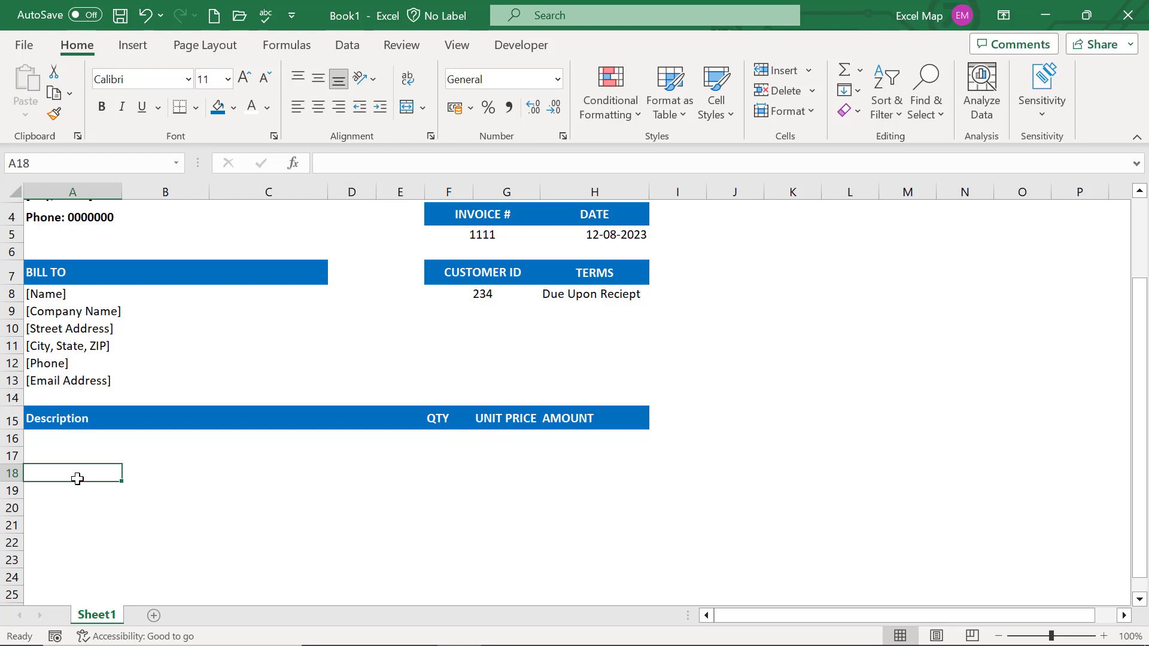
# Put an outline border around the line-item range A15:H30
pyautogui.moveTo(55, 419); pyautogui.dragTo(311, 409)
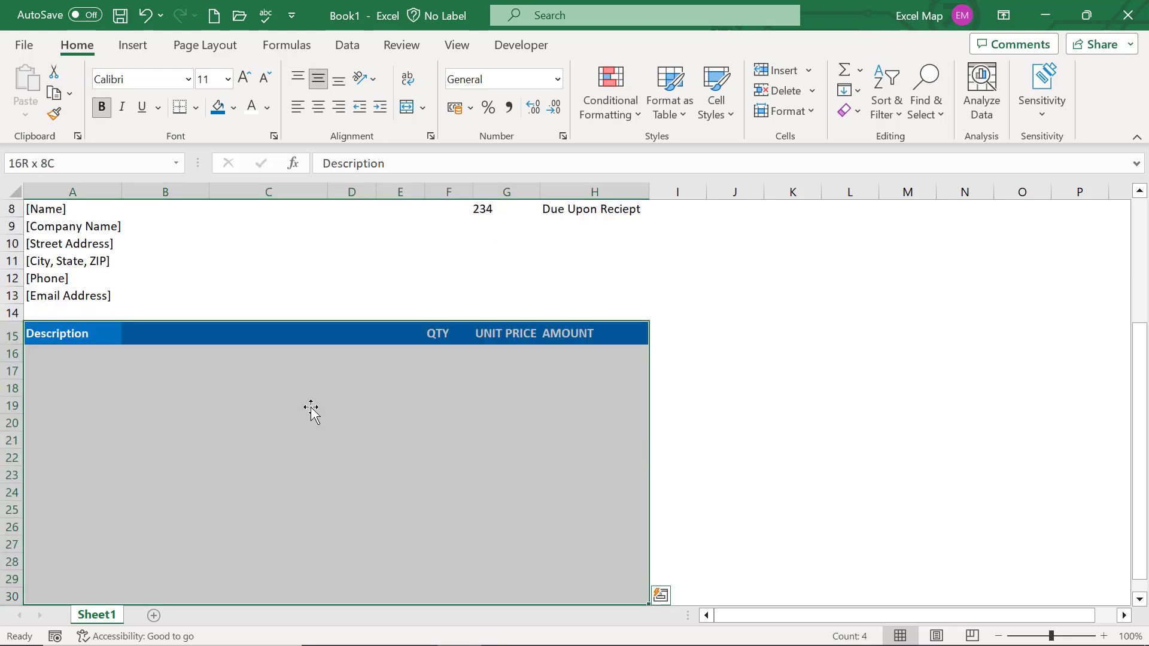
pyautogui.scroll(-1, 221, 187)
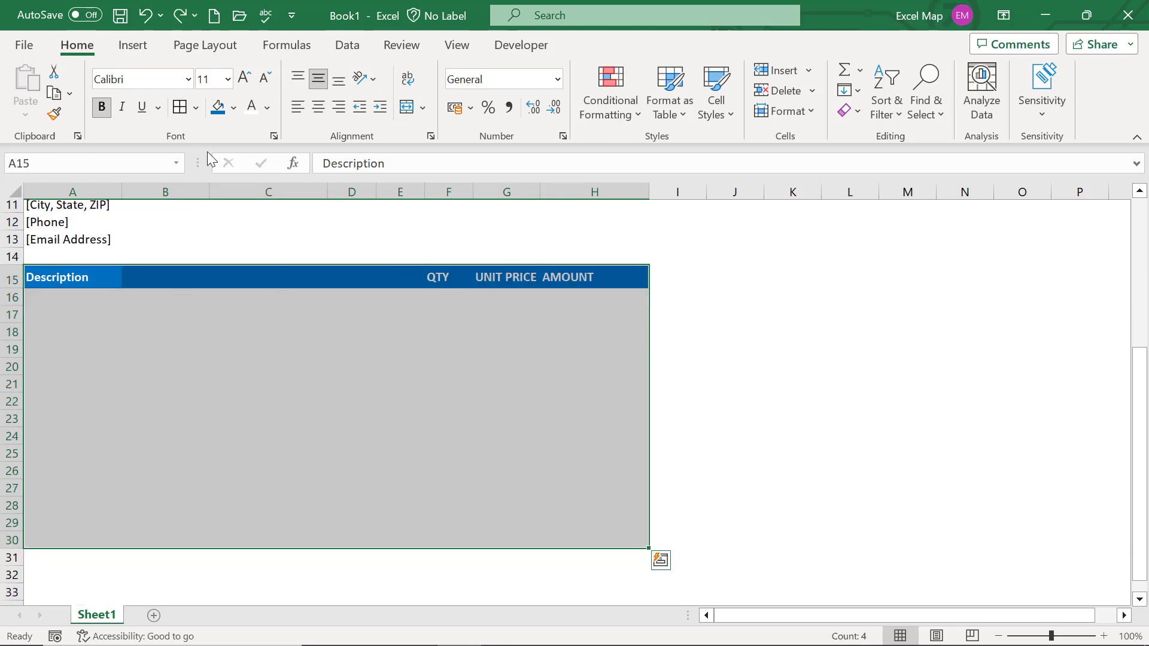
pyautogui.click(196, 109)
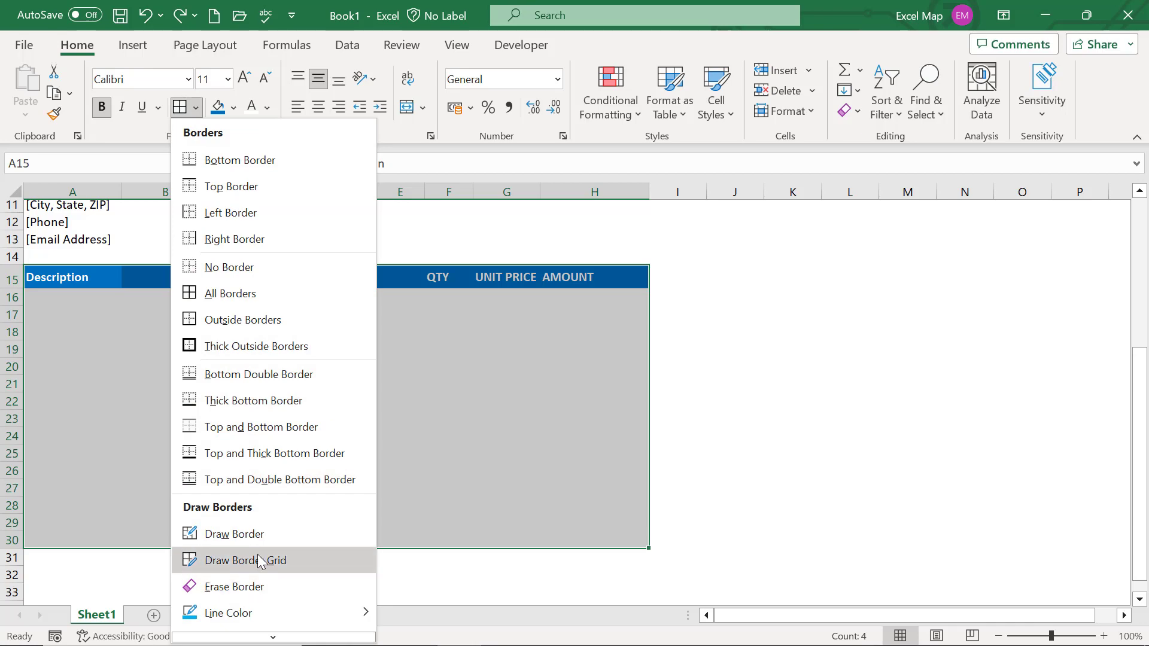
pyautogui.scroll(-1, 266, 575)
pyautogui.click(261, 630)
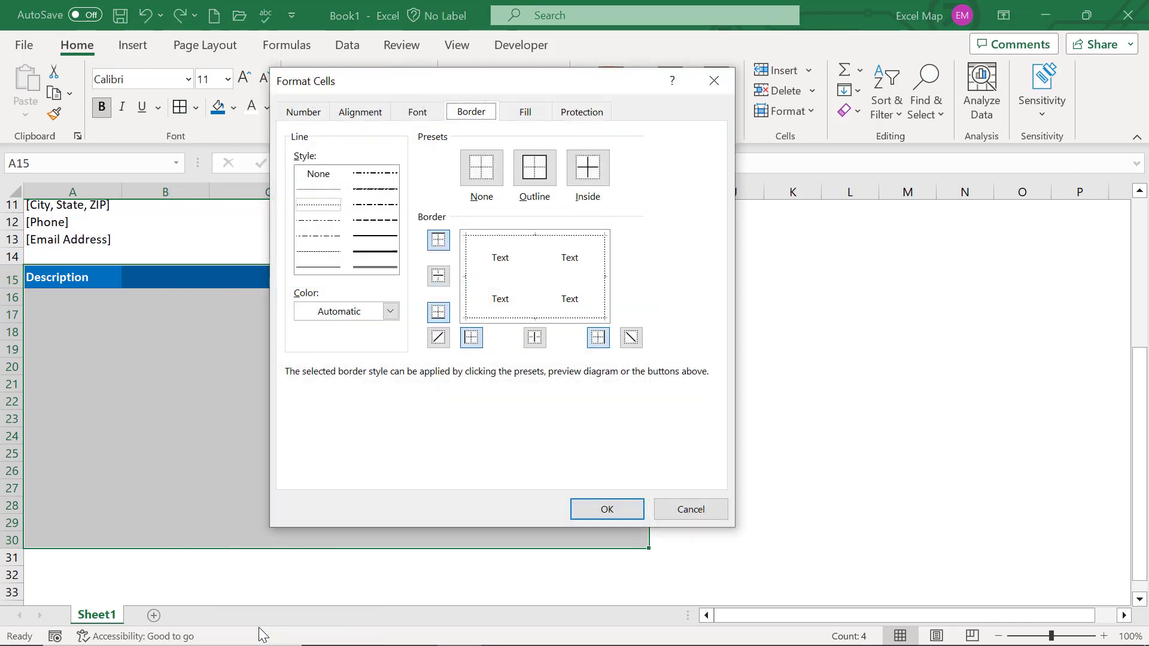
pyautogui.click(530, 172)
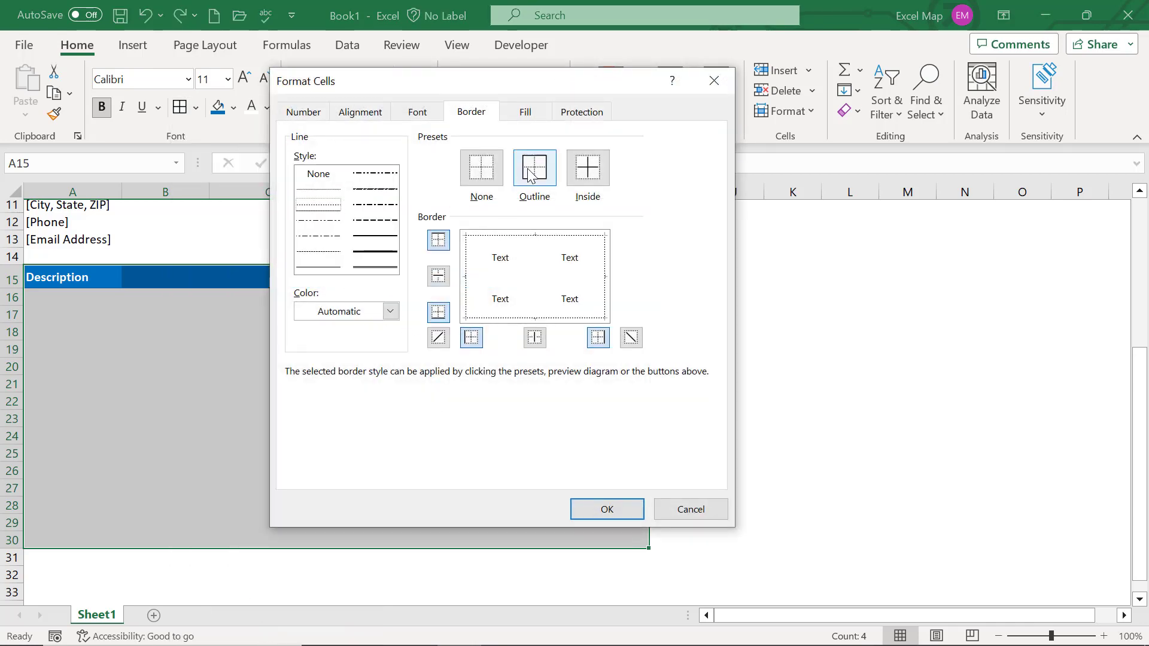
pyautogui.click(607, 510)
pyautogui.click(345, 352)
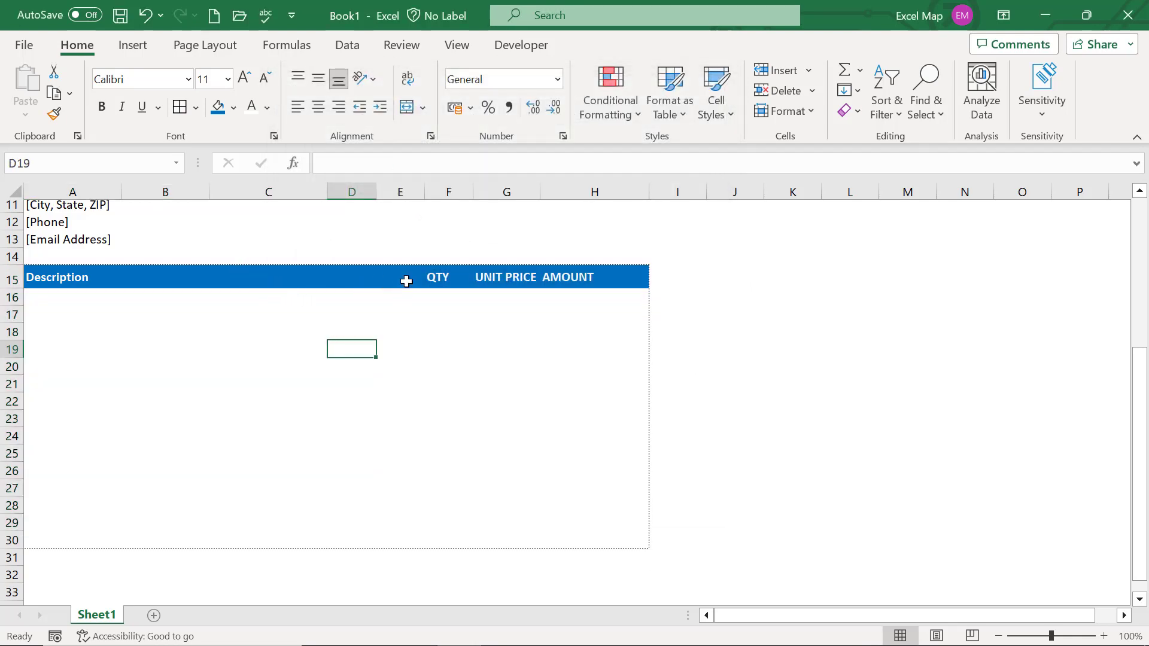
# Add inside borders across the QTY, UNIT PRICE and AMOUNT columns F15:H30
pyautogui.moveTo(427, 278); pyautogui.dragTo(590, 546)
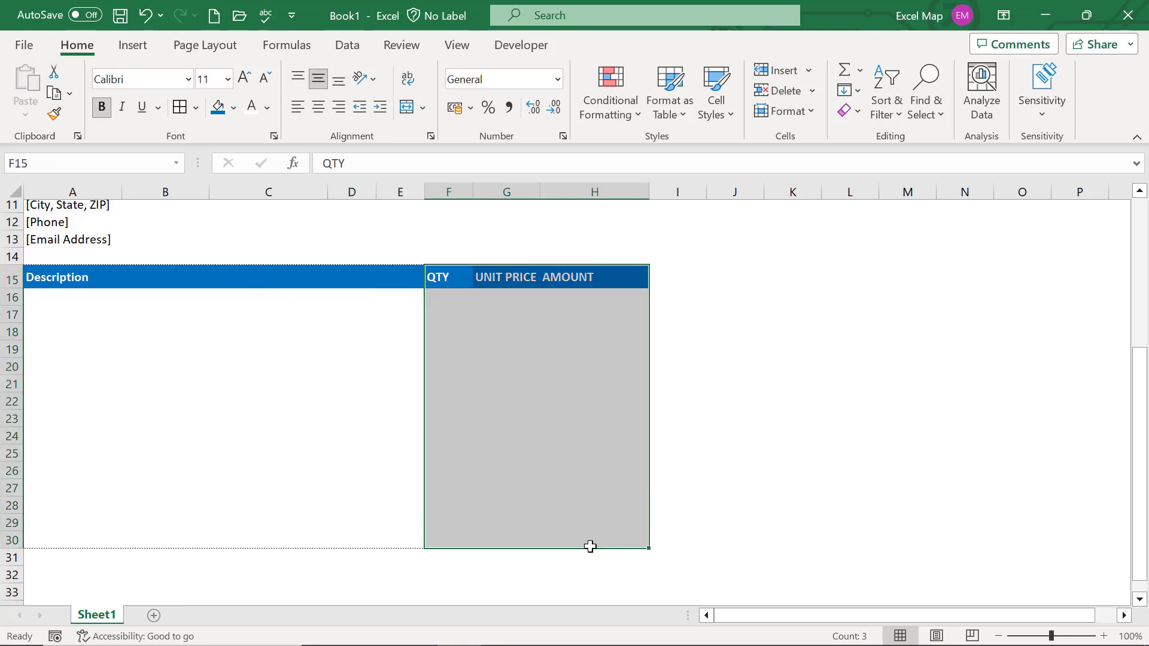
pyautogui.click(196, 107)
pyautogui.scroll(-1, 259, 557)
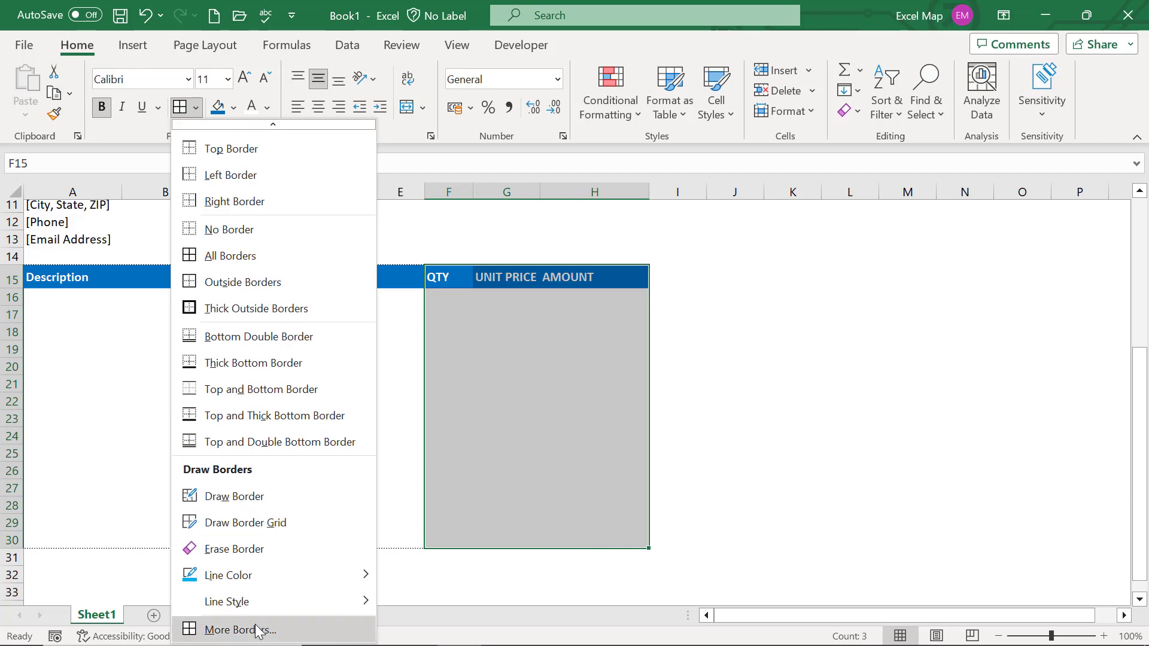
pyautogui.click(257, 630)
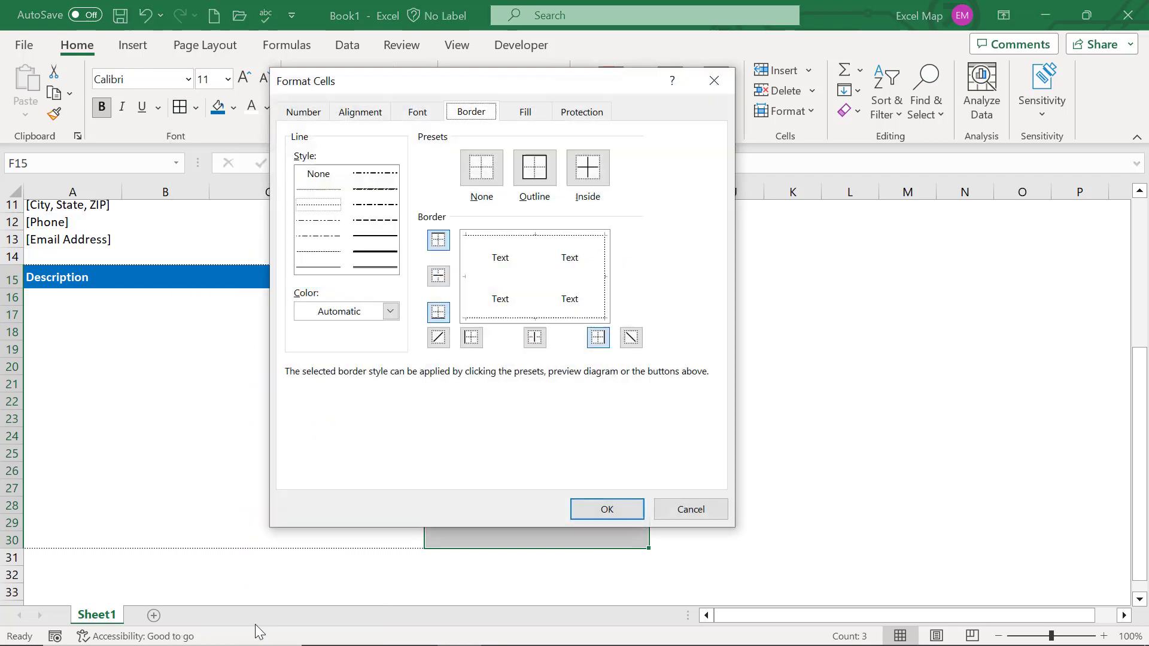
pyautogui.click(594, 177)
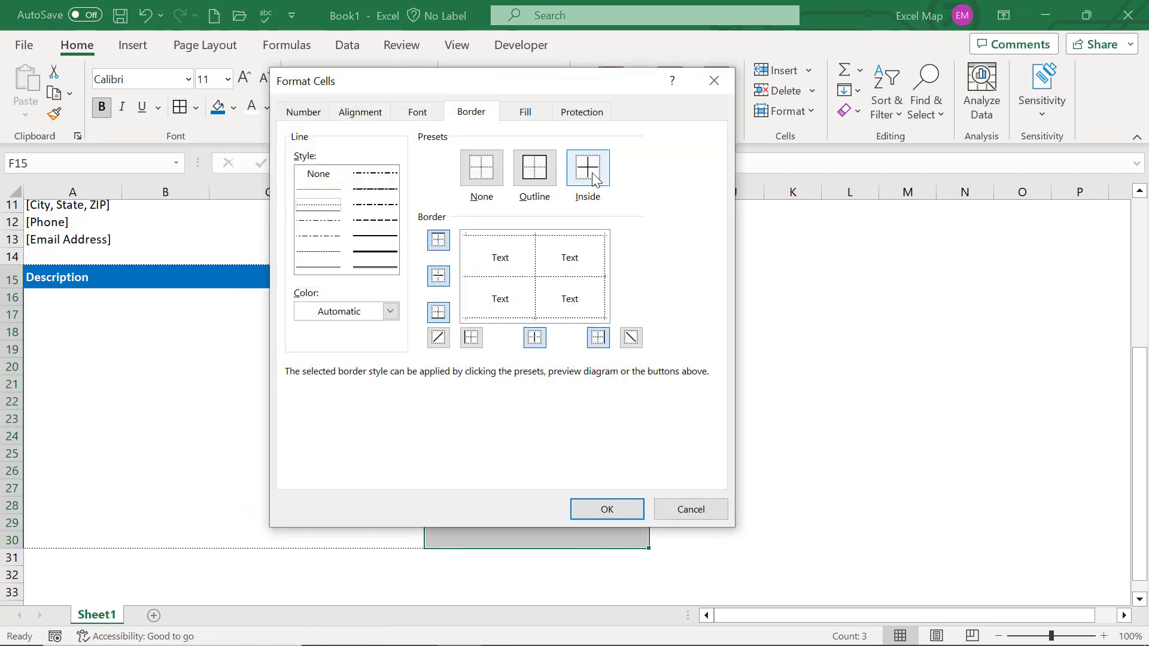
pyautogui.click(608, 515)
pyautogui.hotkey('ctrl', 'z')
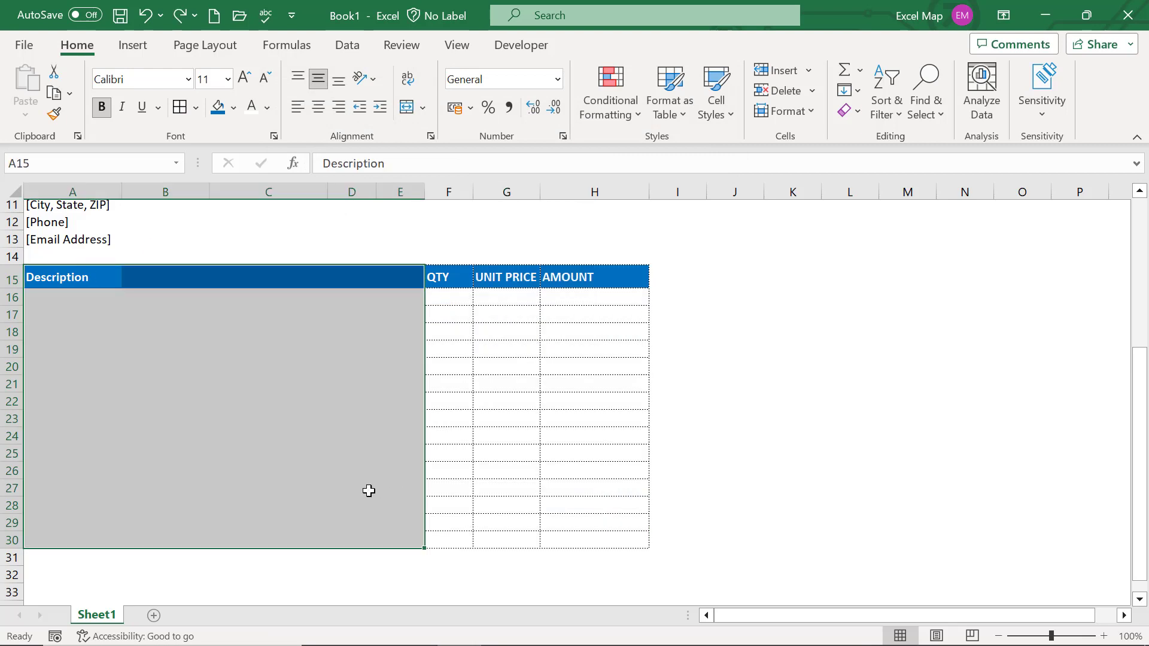
# Add horizontal row lines across the Description area A15:E30
pyautogui.click(196, 108)
pyautogui.scroll(-1, 309, 530)
pyautogui.click(263, 626)
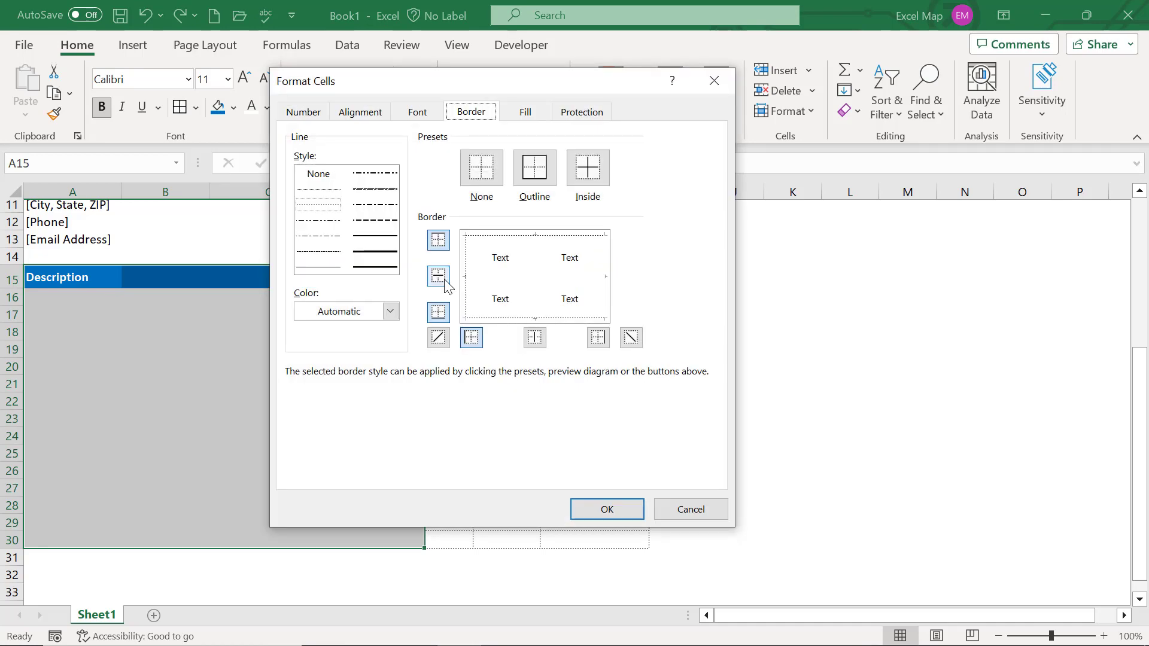
pyautogui.click(439, 276)
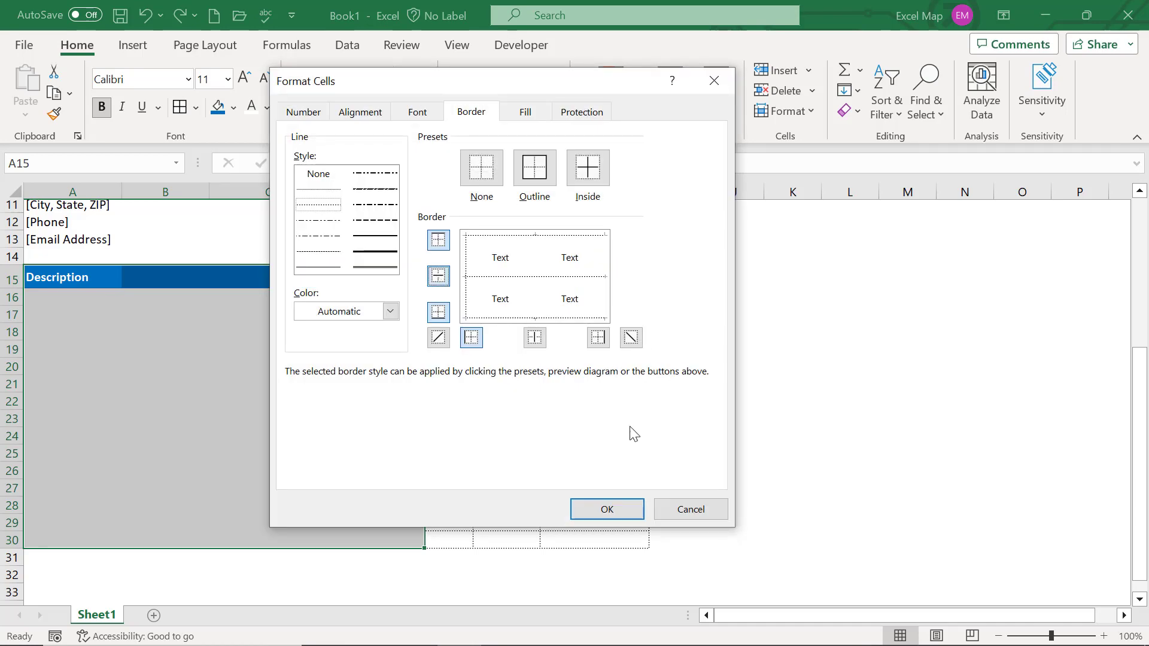
pyautogui.click(600, 512)
pyautogui.click(192, 377)
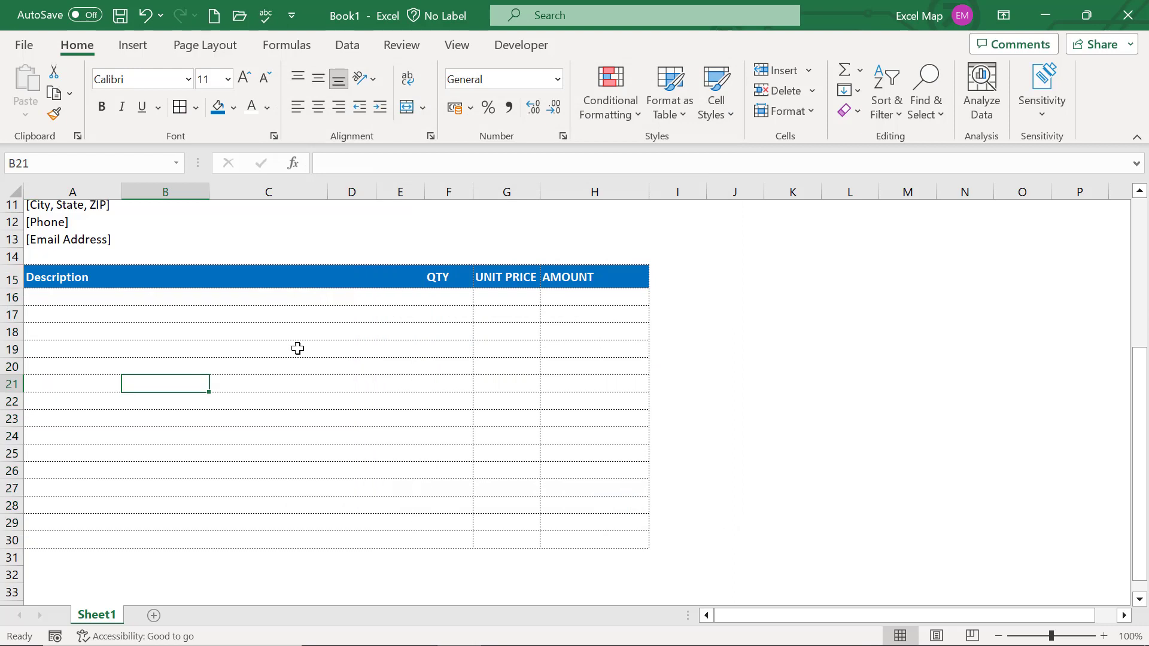
# Put an outline border around the QTY column F15:F30
pyautogui.click(298, 347)
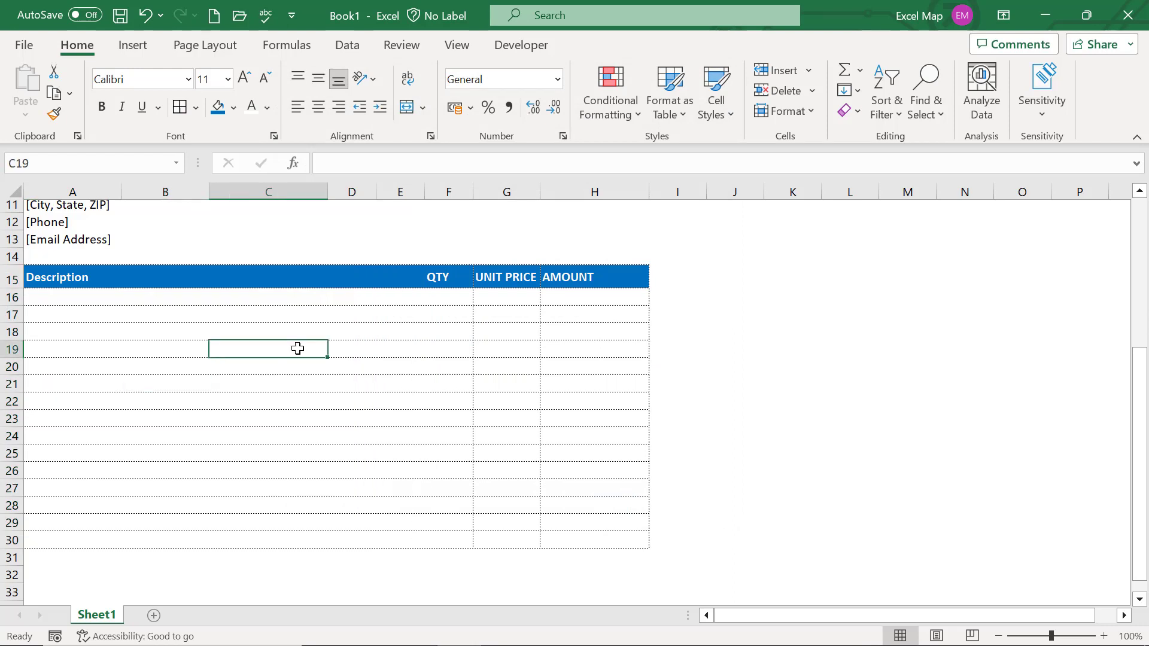
pyautogui.click(436, 329)
pyautogui.moveTo(437, 277); pyautogui.dragTo(426, 532)
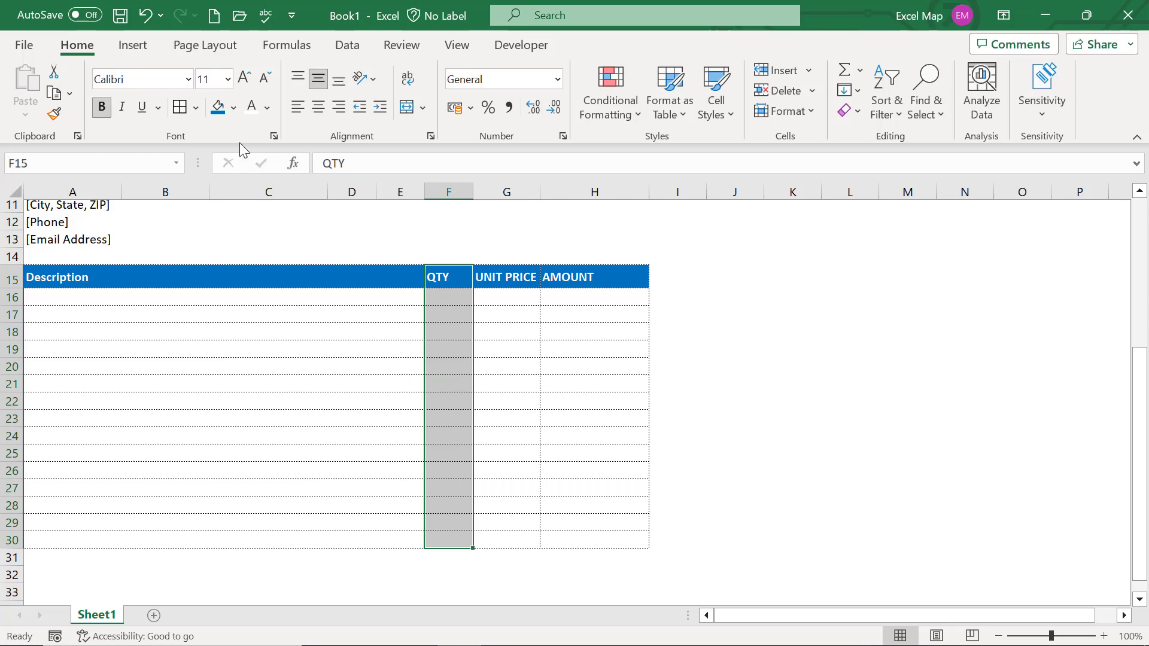
pyautogui.click(195, 109)
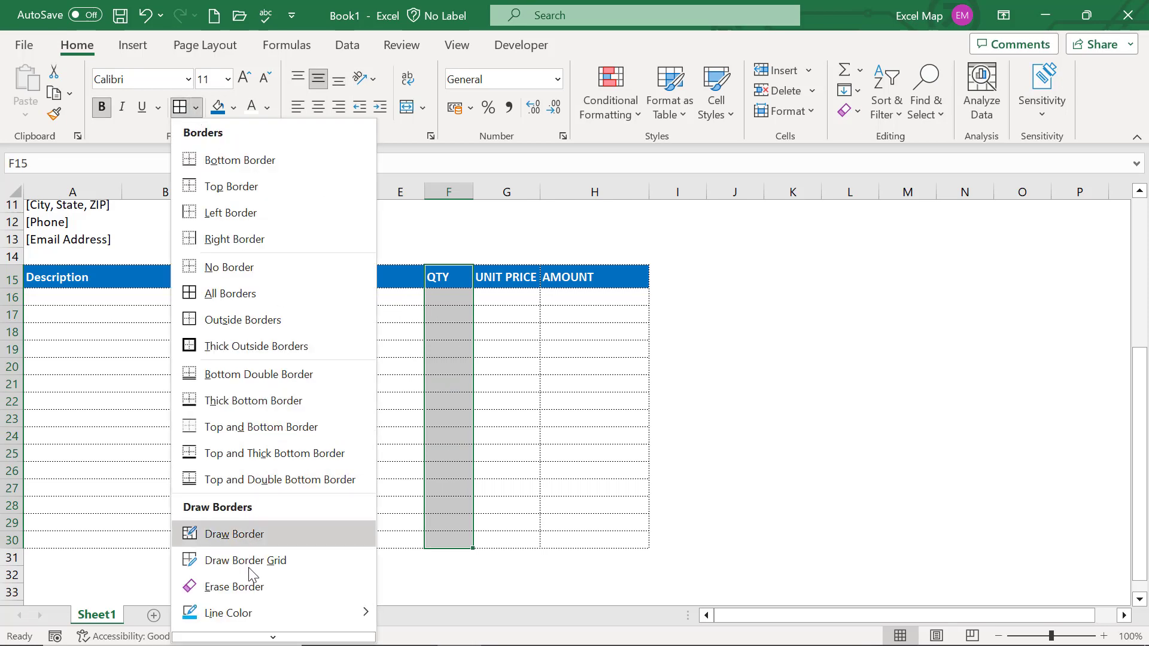
pyautogui.click(240, 629)
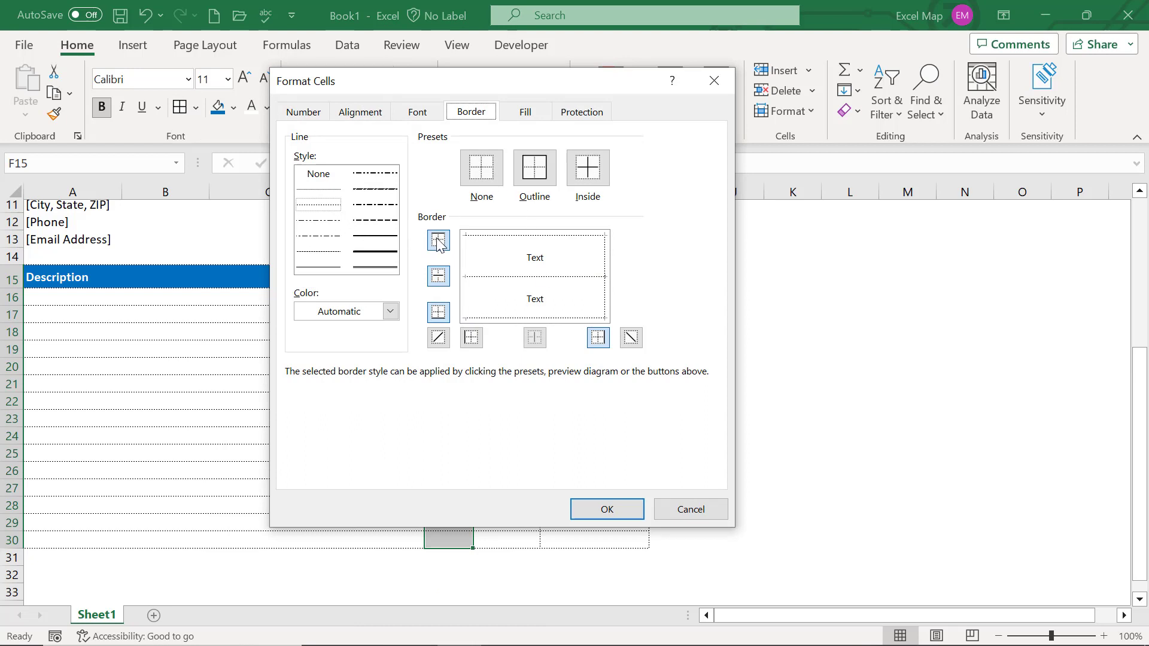
pyautogui.click(539, 170)
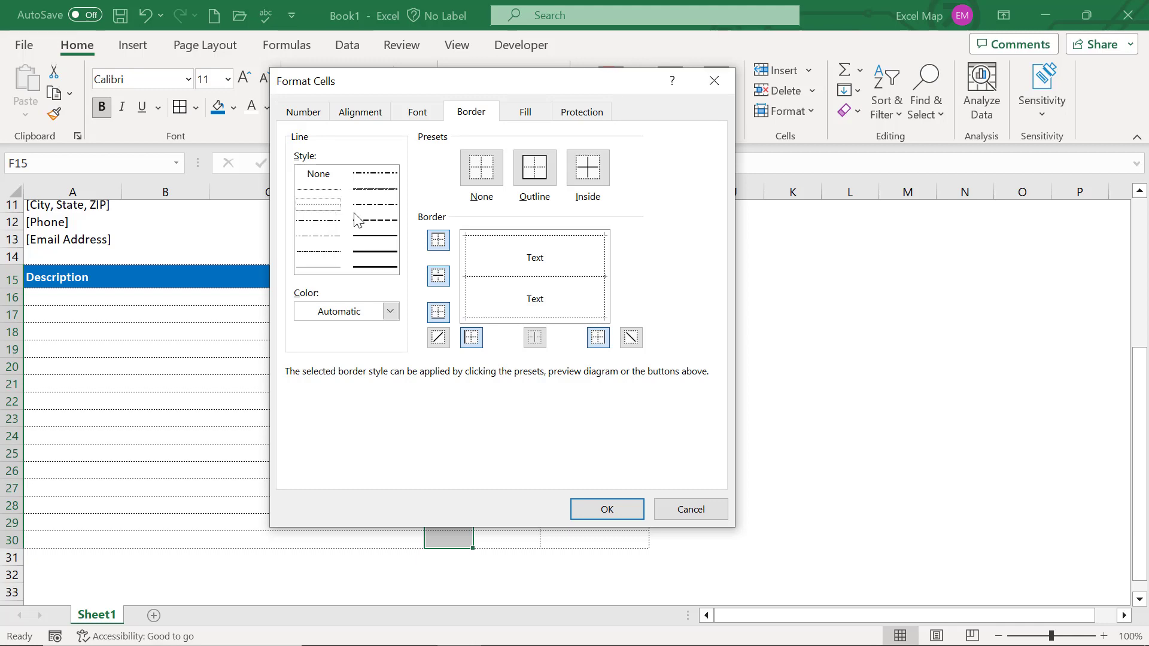
pyautogui.click(607, 509)
pyautogui.click(516, 465)
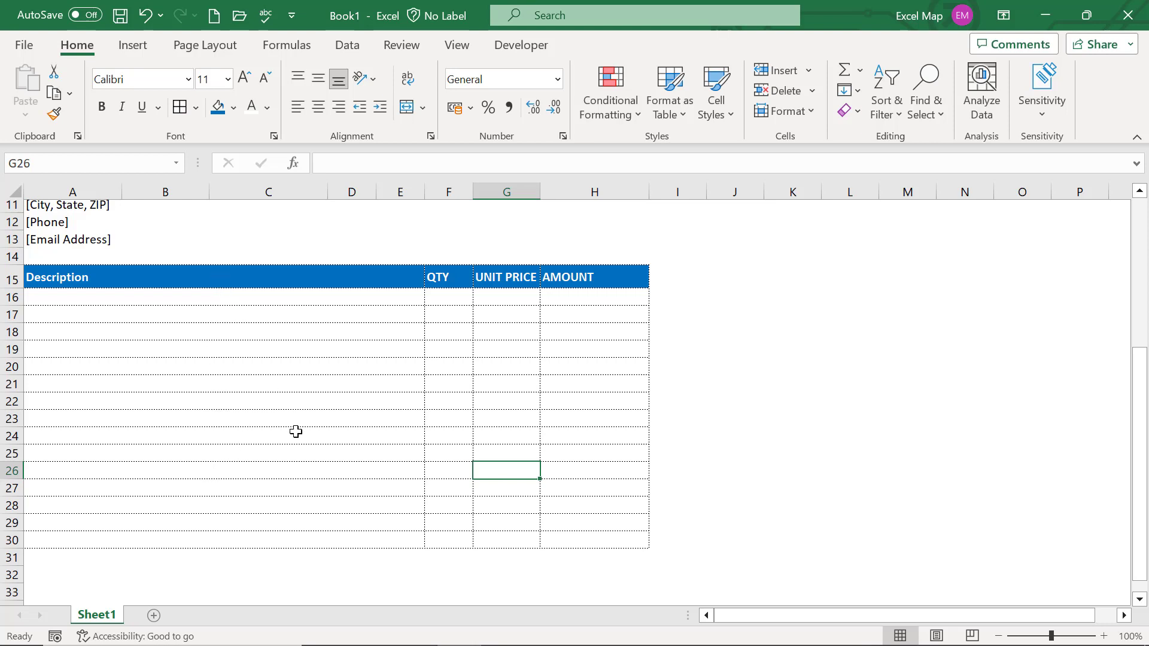
# Enter the Service Fee line (QTY 1, unit price 200) with amount =F16*G16
pyautogui.click(71, 296)
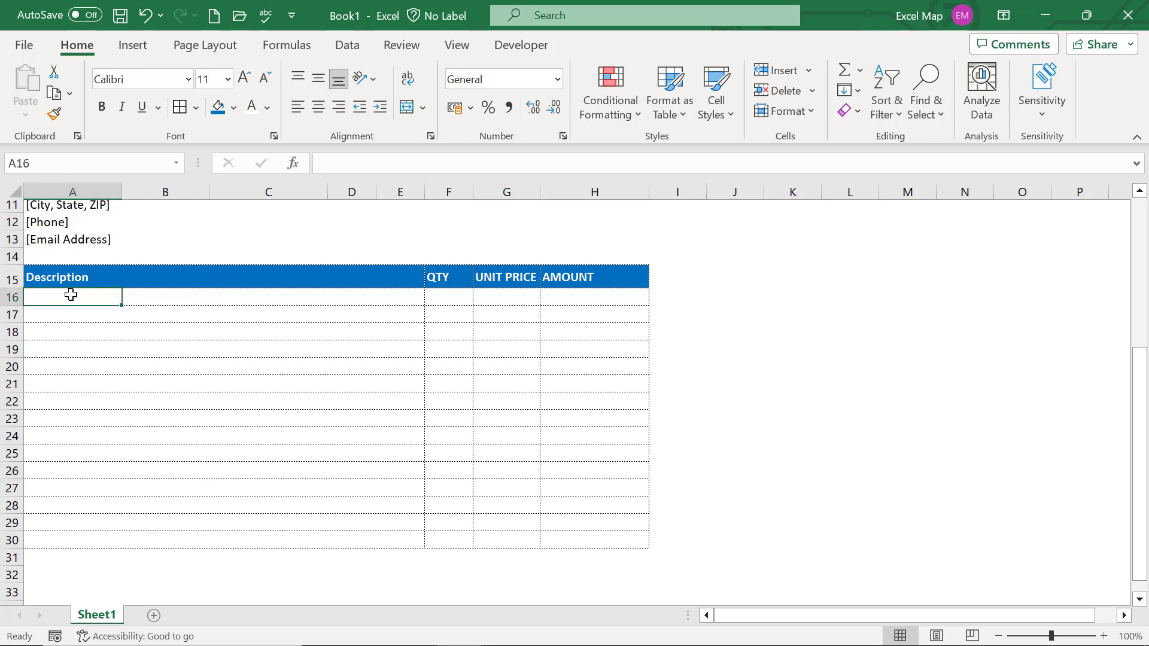
pyautogui.write('S')
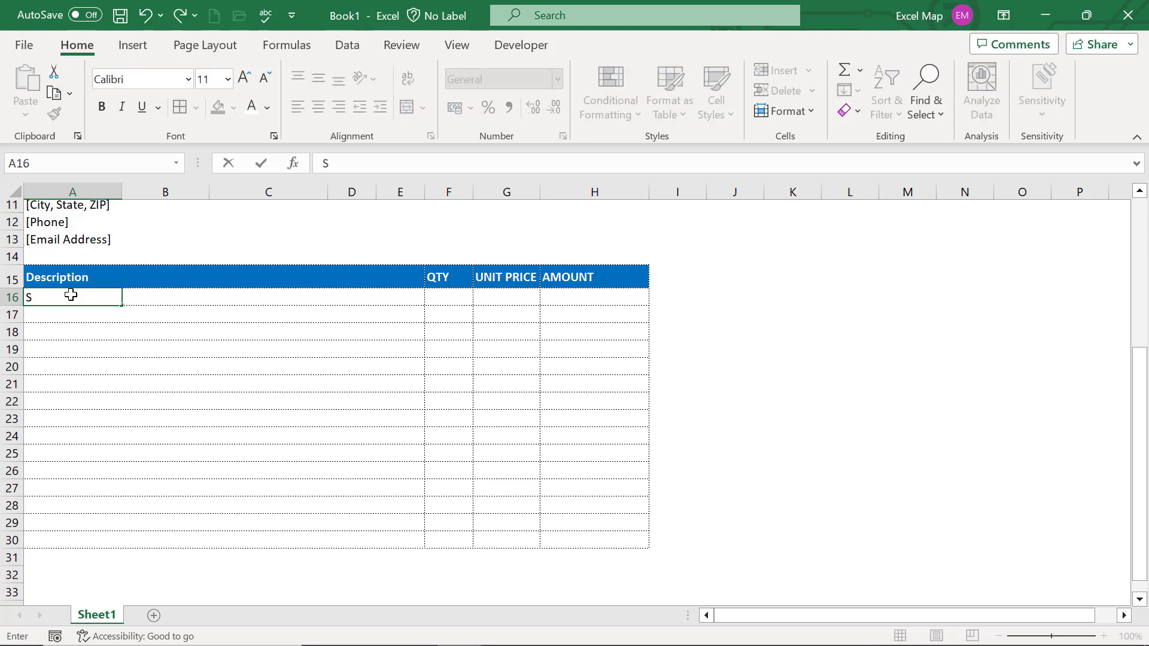
pyautogui.write('ervice Fee')
pyautogui.press('Tab')
pyautogui.press('Tab')
pyautogui.press('Tab')
pyautogui.press('Tab')
pyautogui.press('Tab')
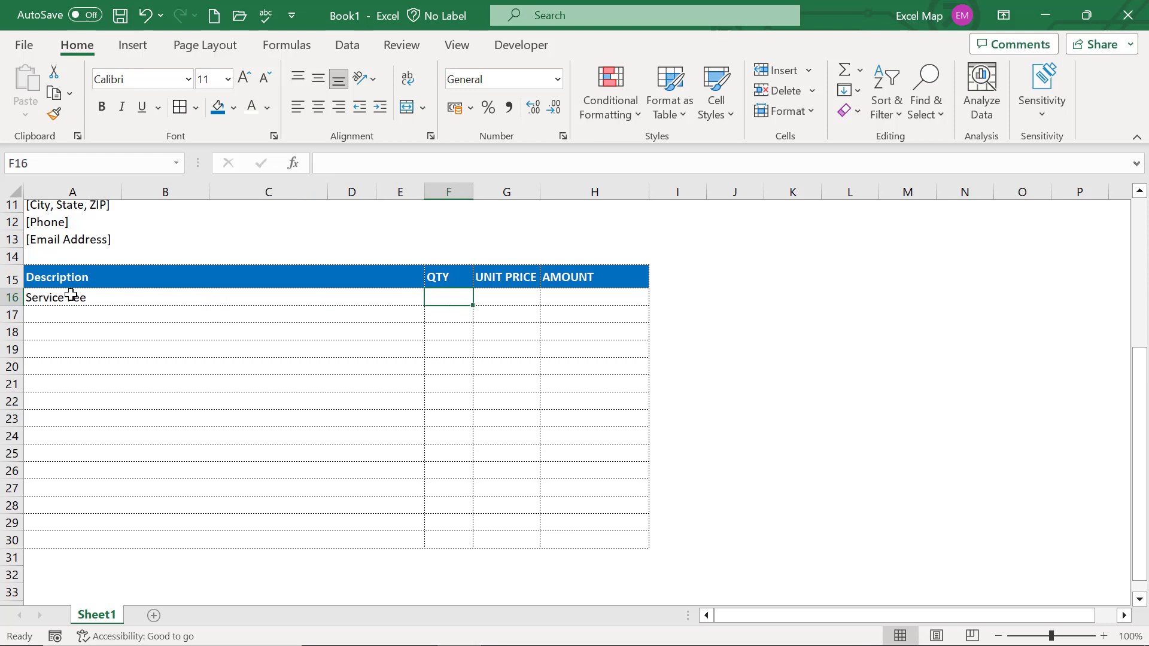
pyautogui.write('1')
pyautogui.press('Tab')
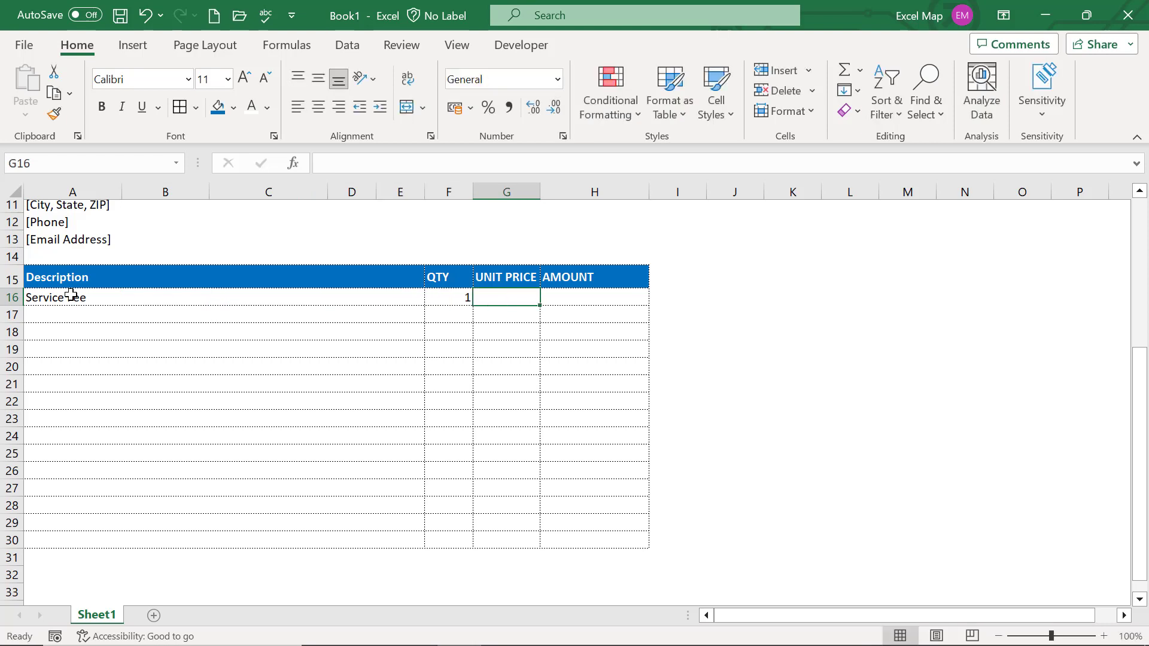
pyautogui.write('200.')
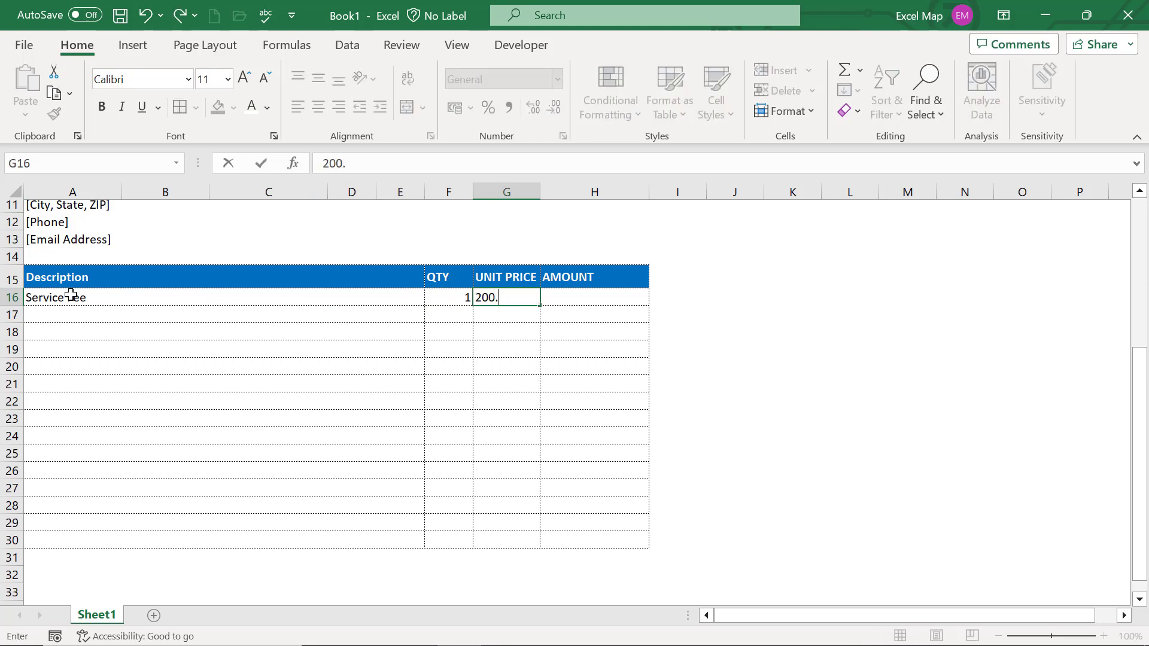
pyautogui.press('Tab')
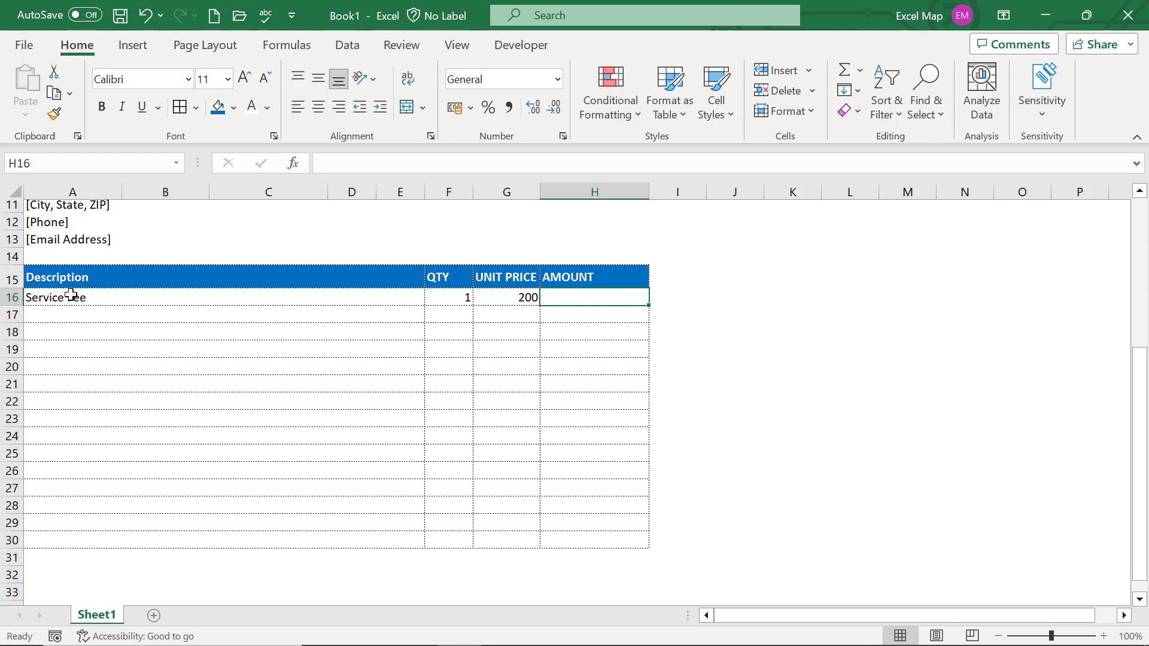
pyautogui.write('=')
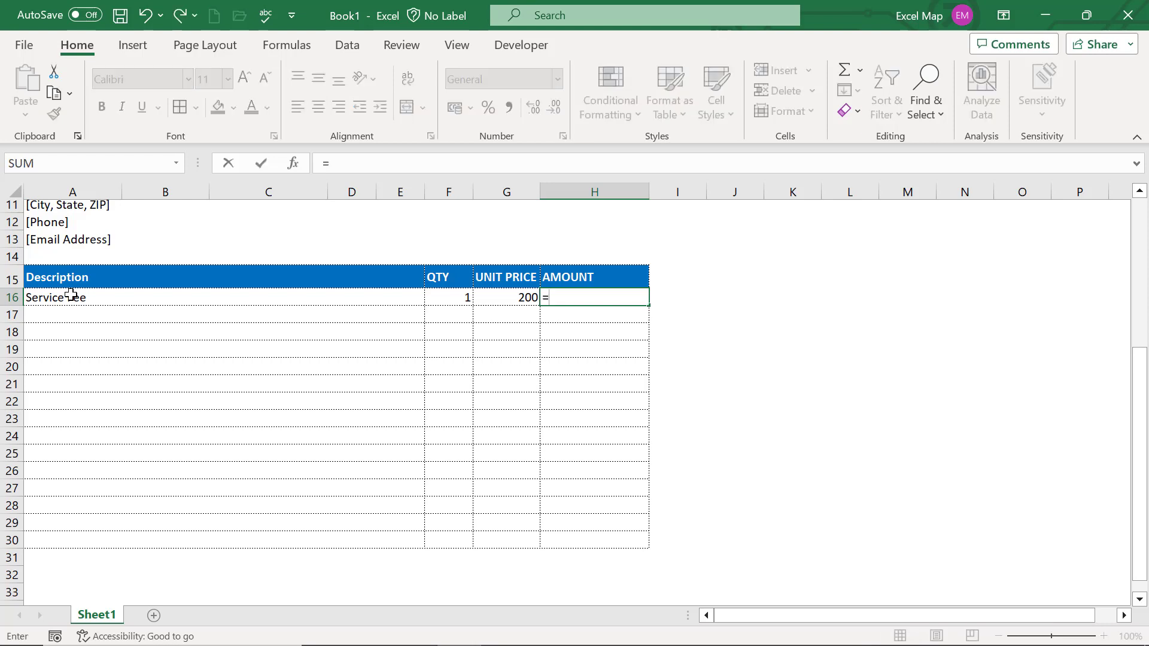
pyautogui.press('Left')
pyautogui.press('Left')
pyautogui.write('*')
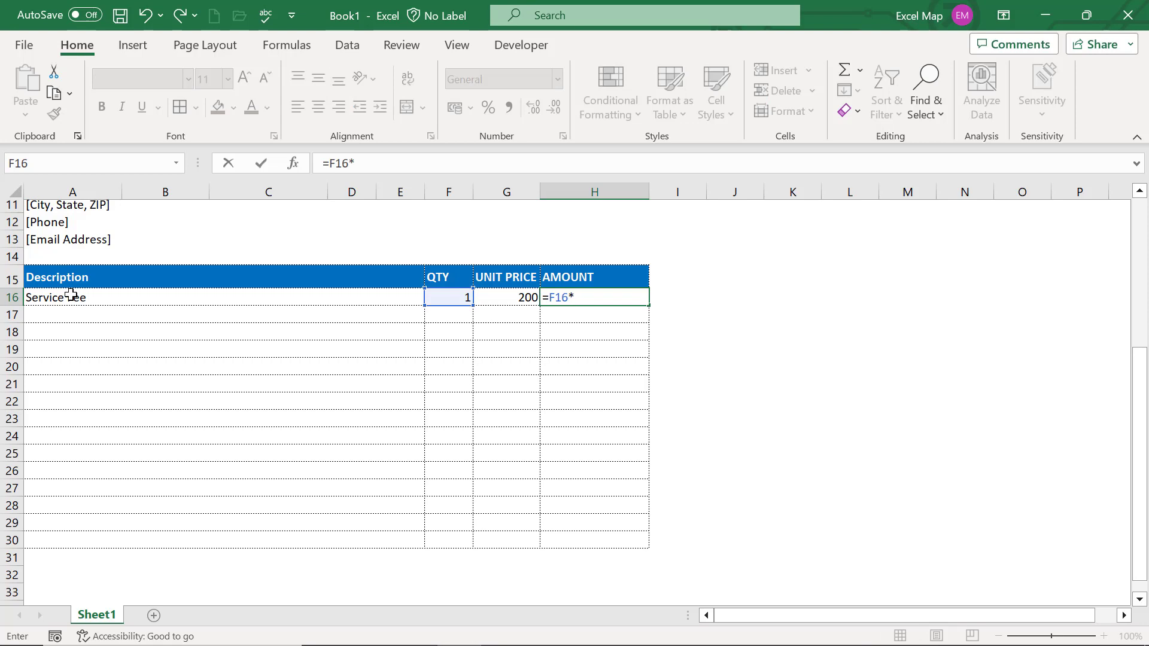
pyautogui.press('Left')
pyautogui.press('Return')
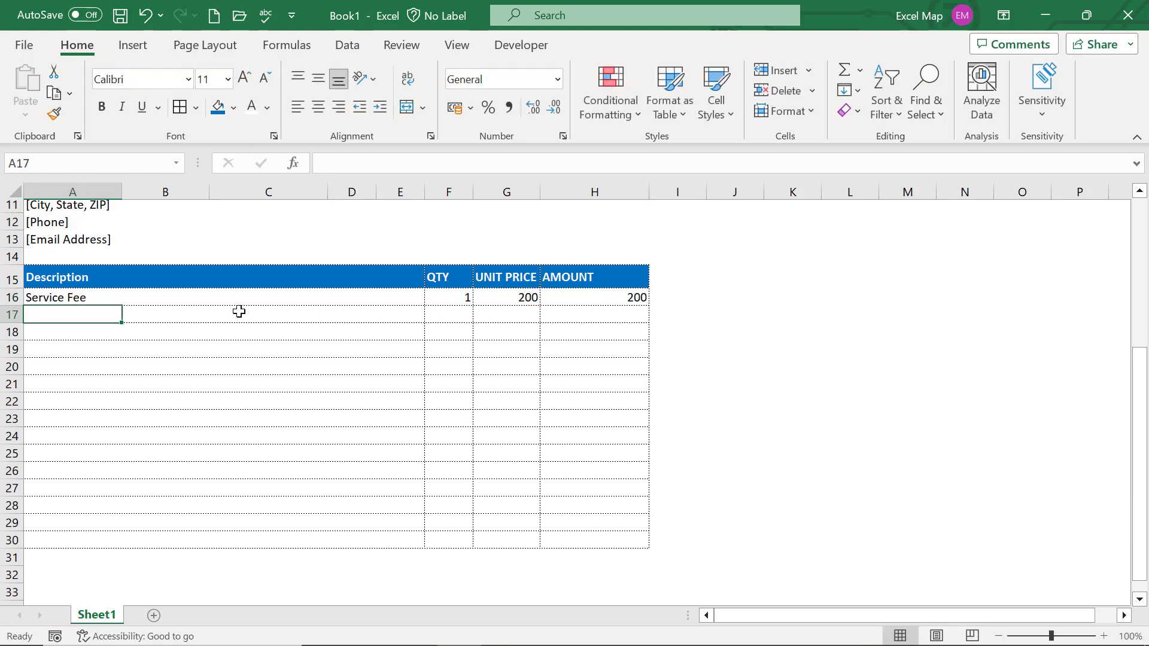
# Enter 'Labor: 5 Hours at 100/hr' (5 at 100) and fill the amount formula down to H17
pyautogui.write('Labor')
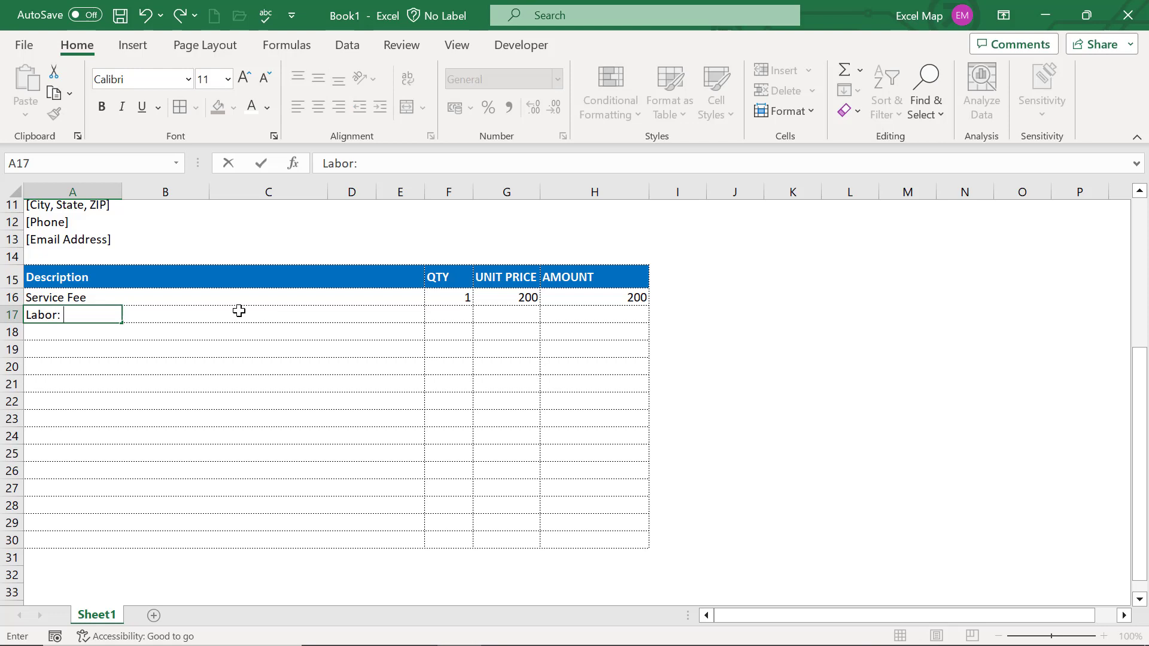
pyautogui.write(': 5 Hours at')
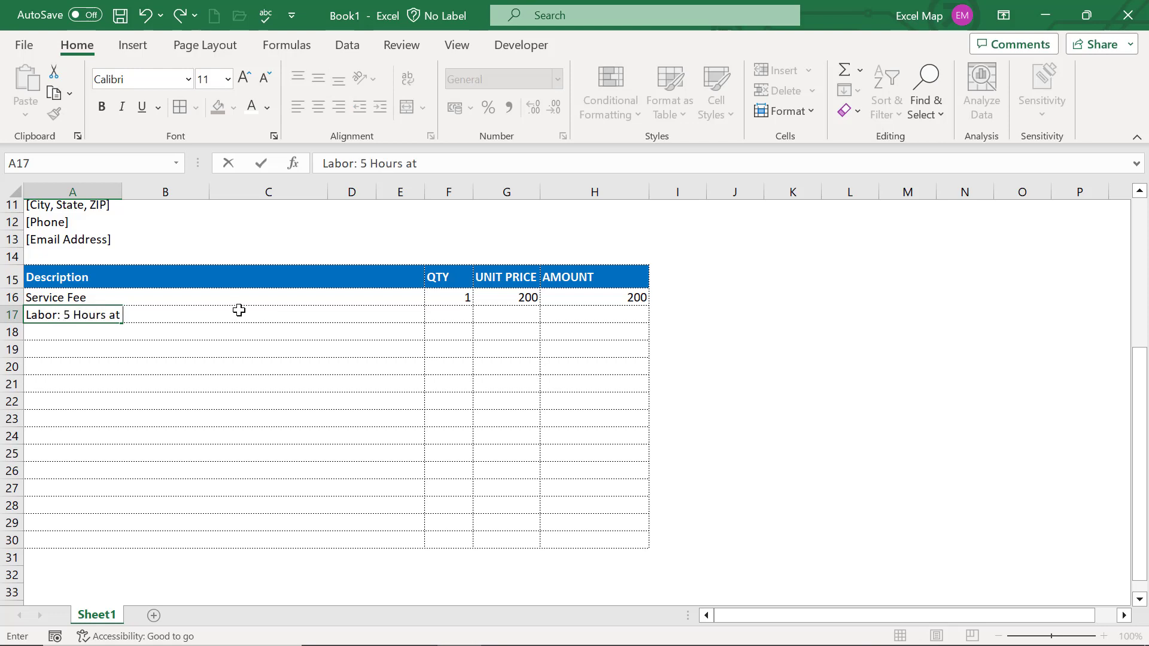
pyautogui.write(' 100/hr')
pyautogui.press('Tab')
pyautogui.press('Tab')
pyautogui.press('Tab')
pyautogui.press('Tab')
pyautogui.press('Tab')
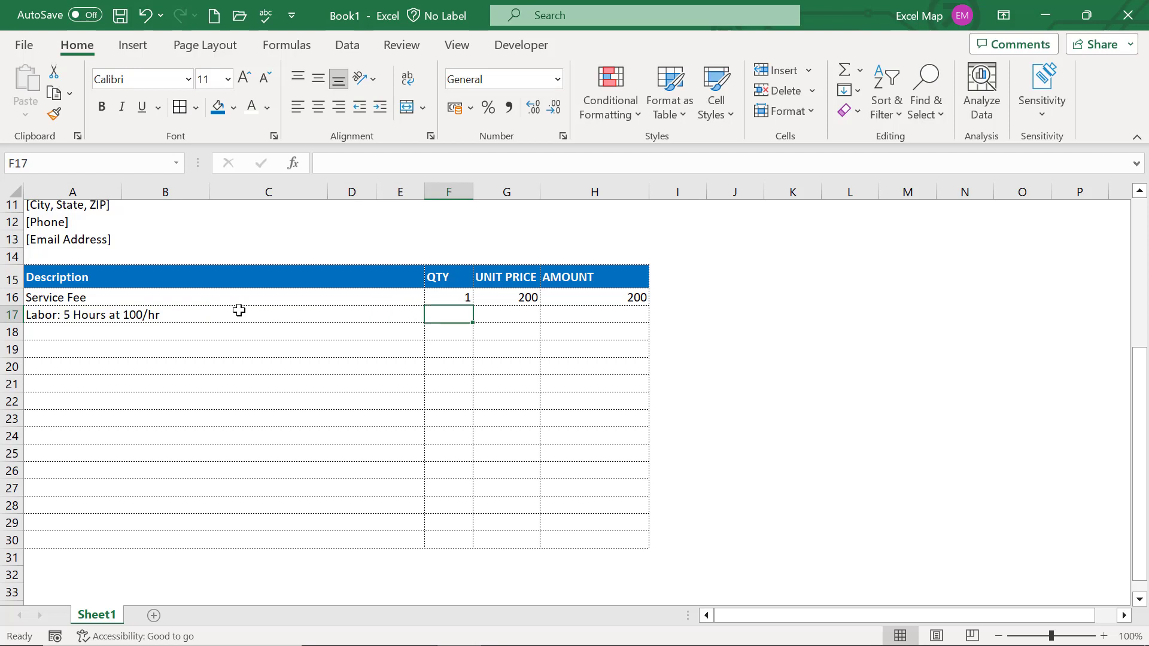
pyautogui.write('5')
pyautogui.press('Tab')
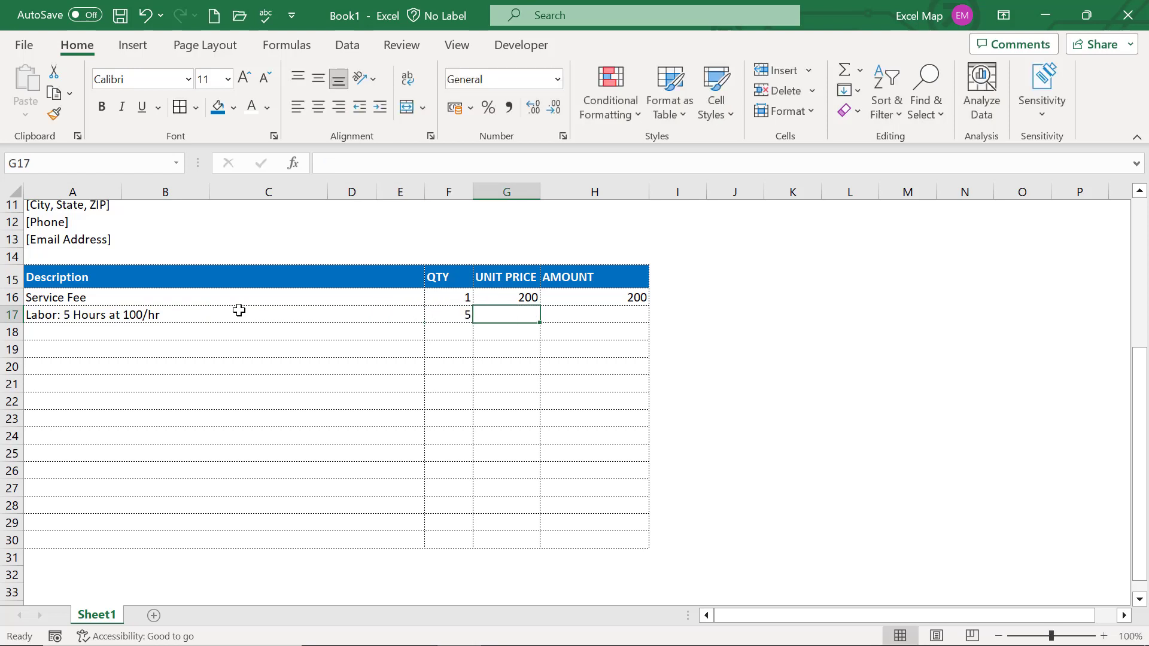
pyautogui.write('100')
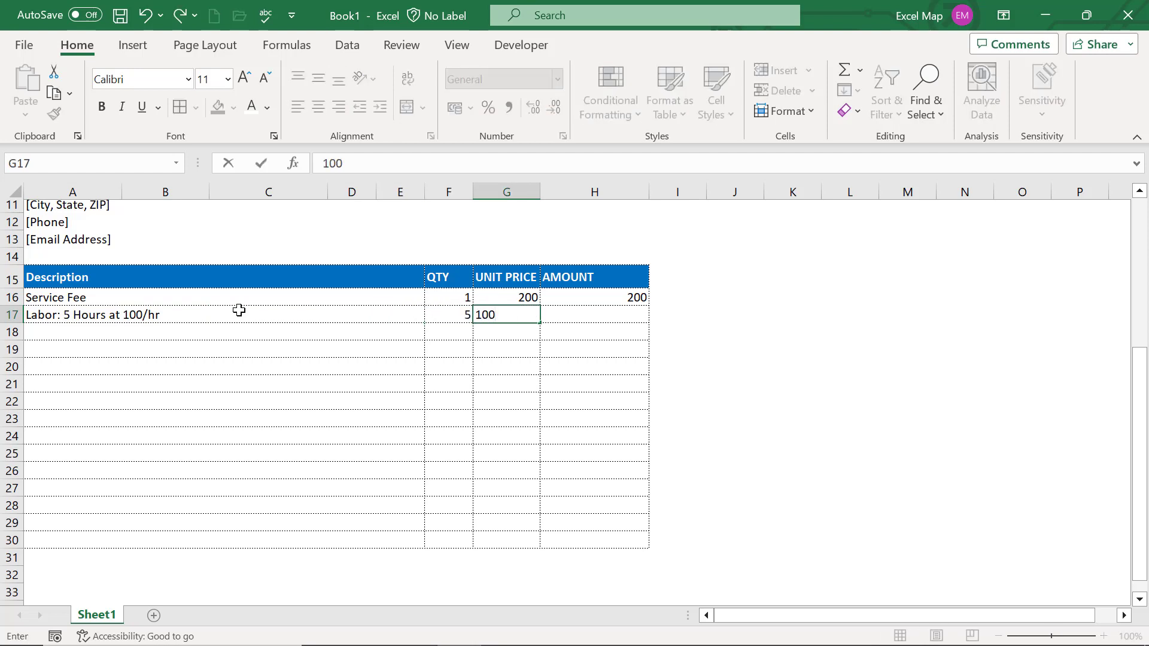
pyautogui.press('Tab')
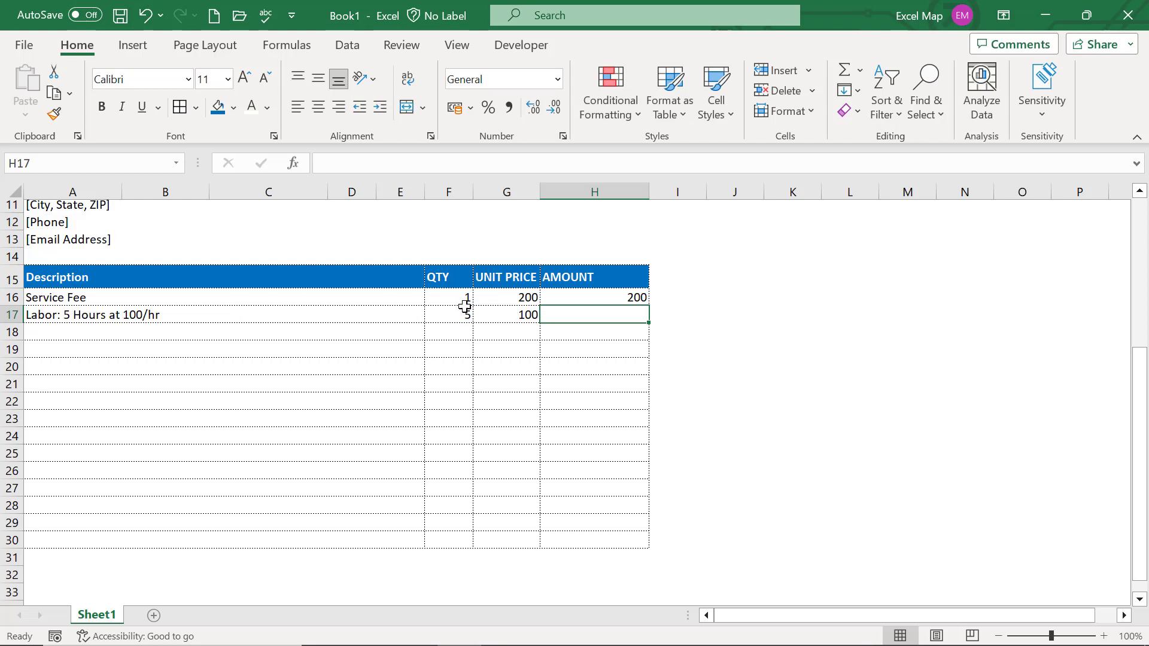
pyautogui.click(618, 295)
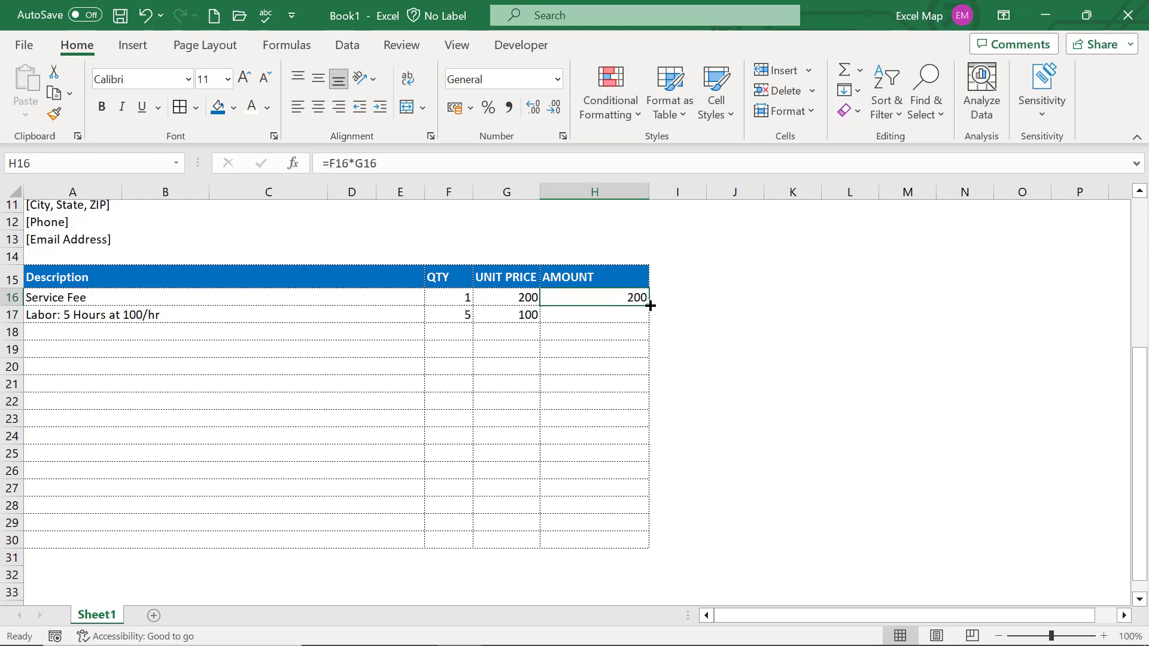
pyautogui.moveTo(651, 306); pyautogui.dragTo(647, 322)
pyautogui.click(588, 332)
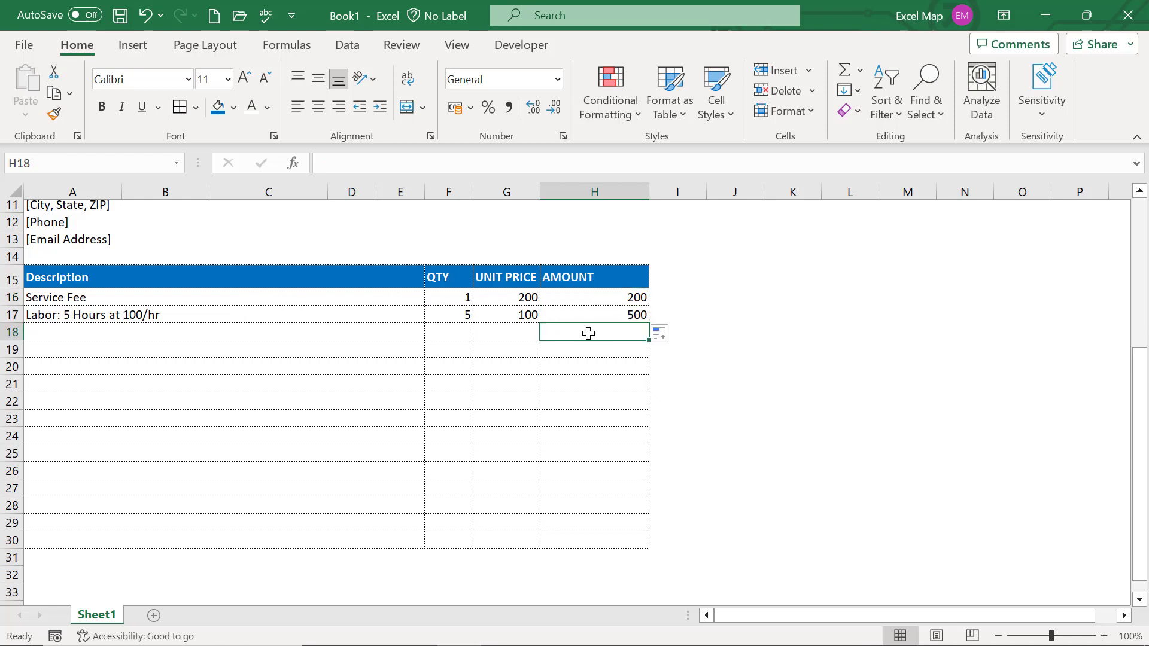
pyautogui.click(112, 333)
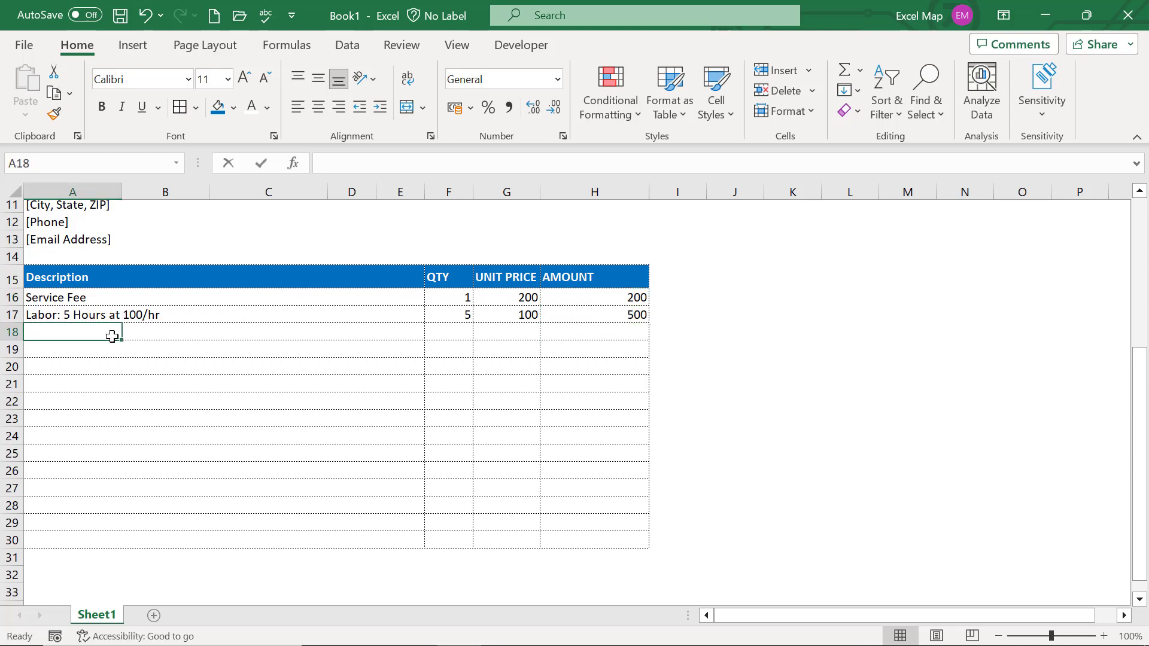
# Enter 'New Client Discount' in row 18 with unit price -50 and amount -50
pyautogui.write('New Client')
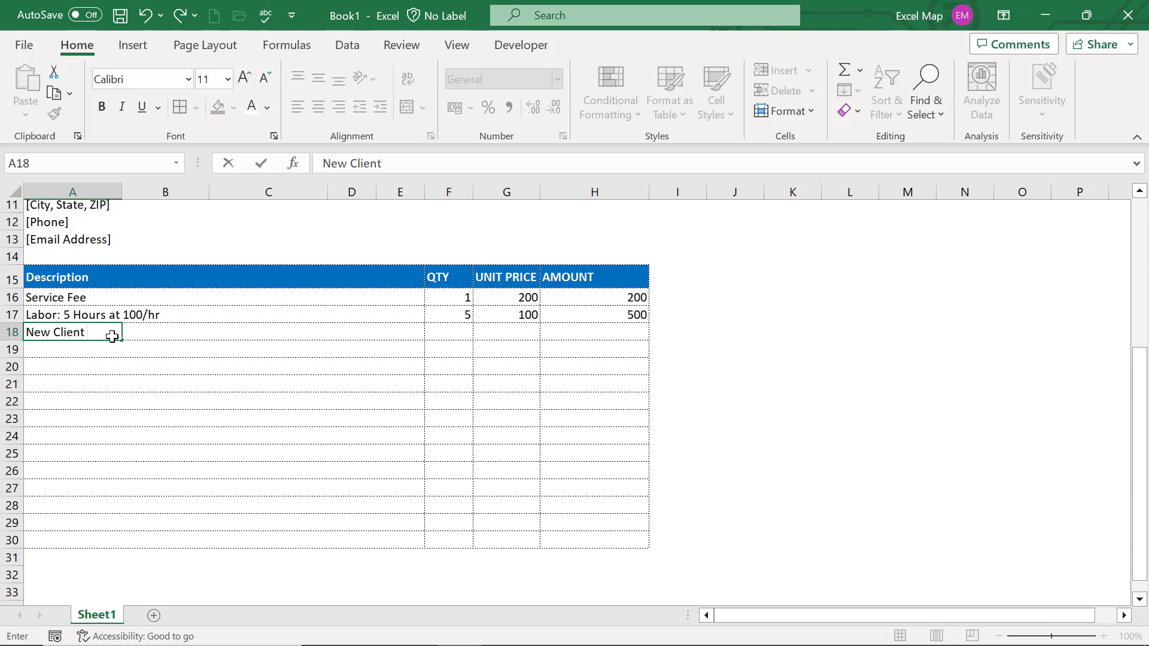
pyautogui.write(' Discount')
pyautogui.press('Tab')
pyautogui.press('Tab')
pyautogui.press('Tab')
pyautogui.press('Tab')
pyautogui.press('Tab')
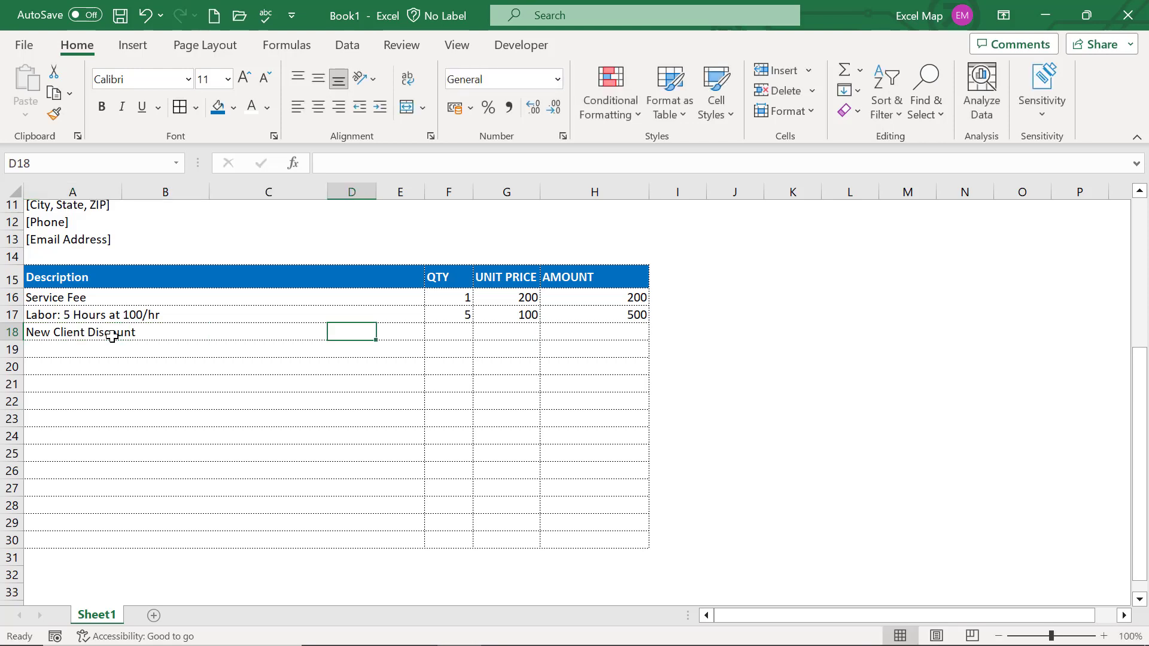
pyautogui.press('Tab')
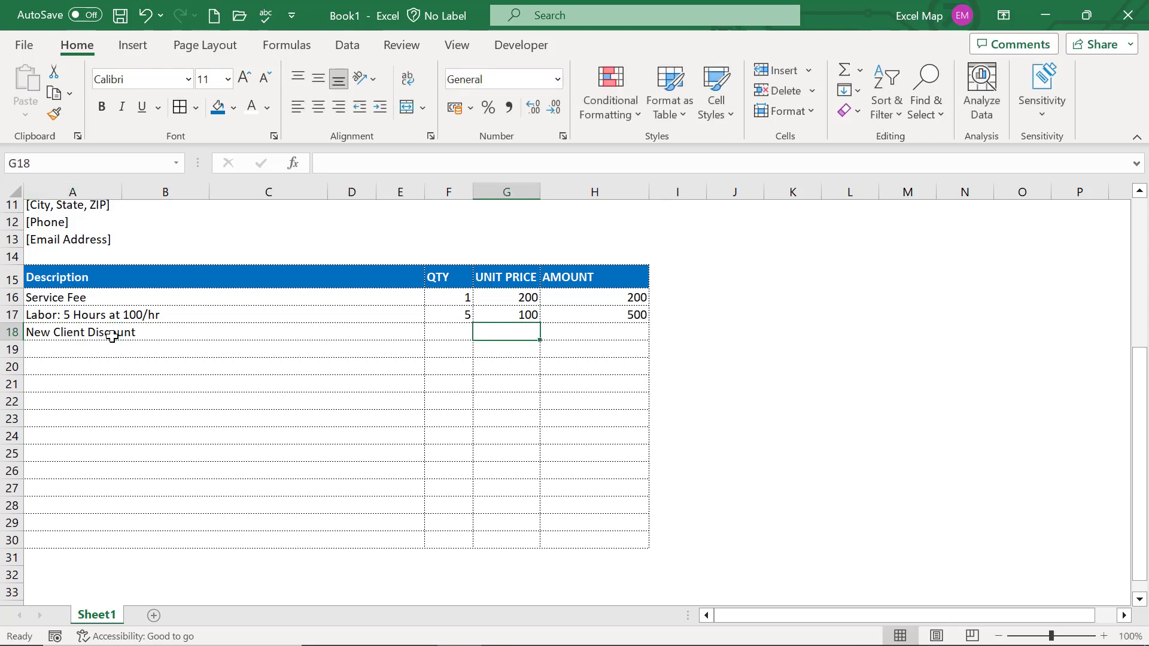
pyautogui.write('-50')
pyautogui.press('Tab')
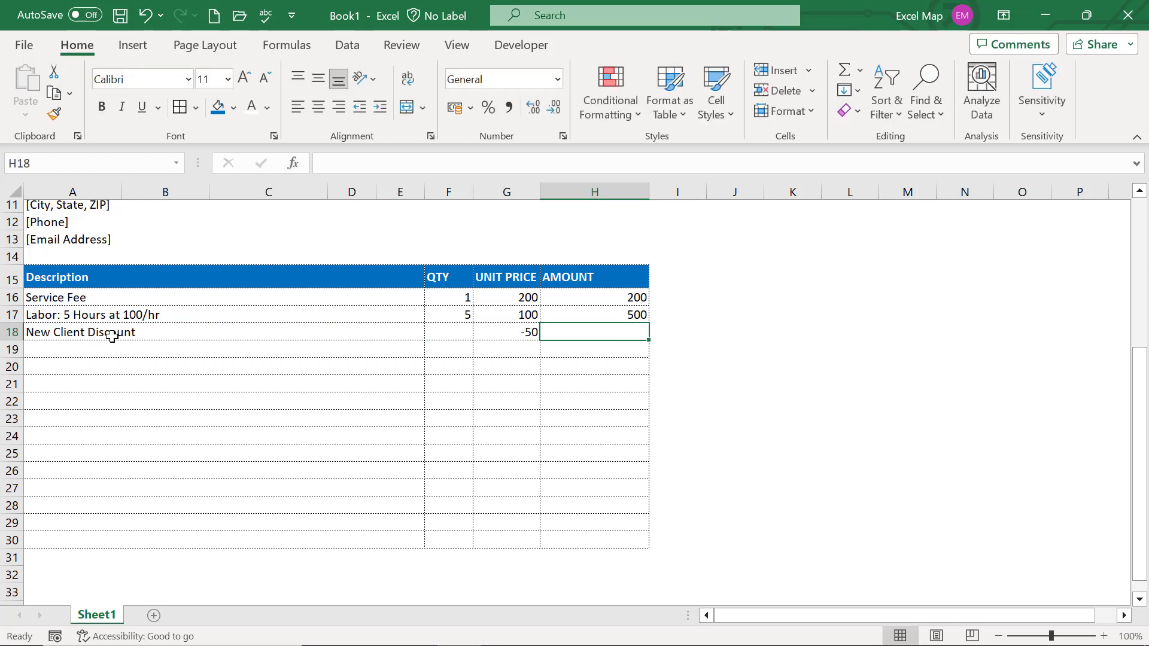
pyautogui.write('-50')
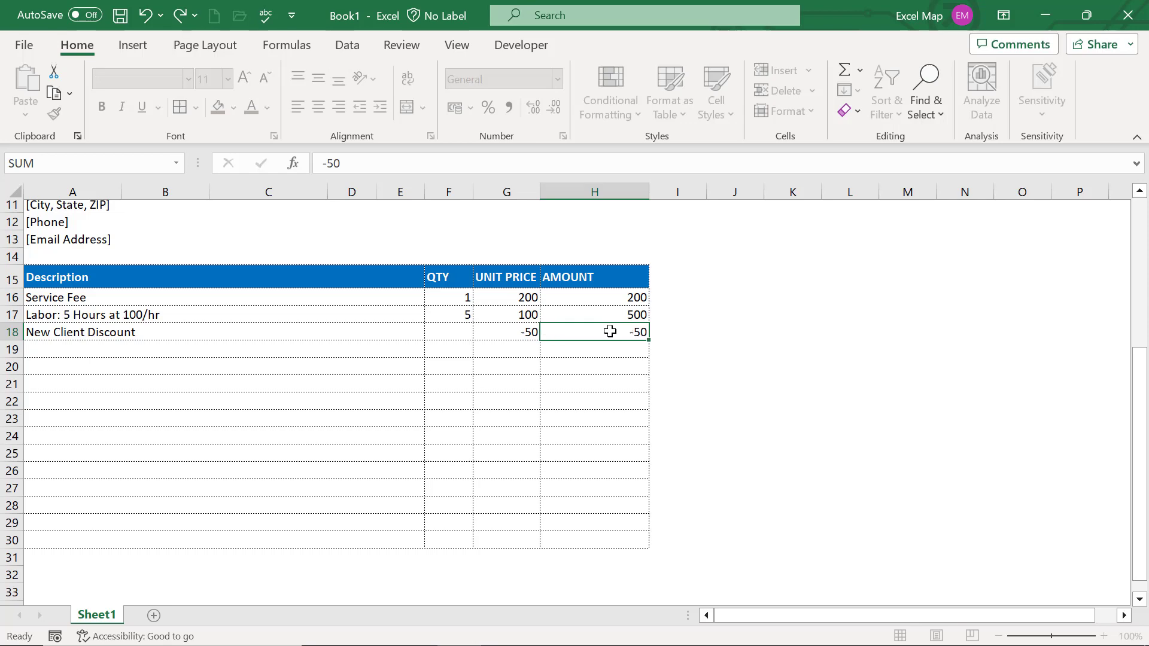
pyautogui.press('Return')
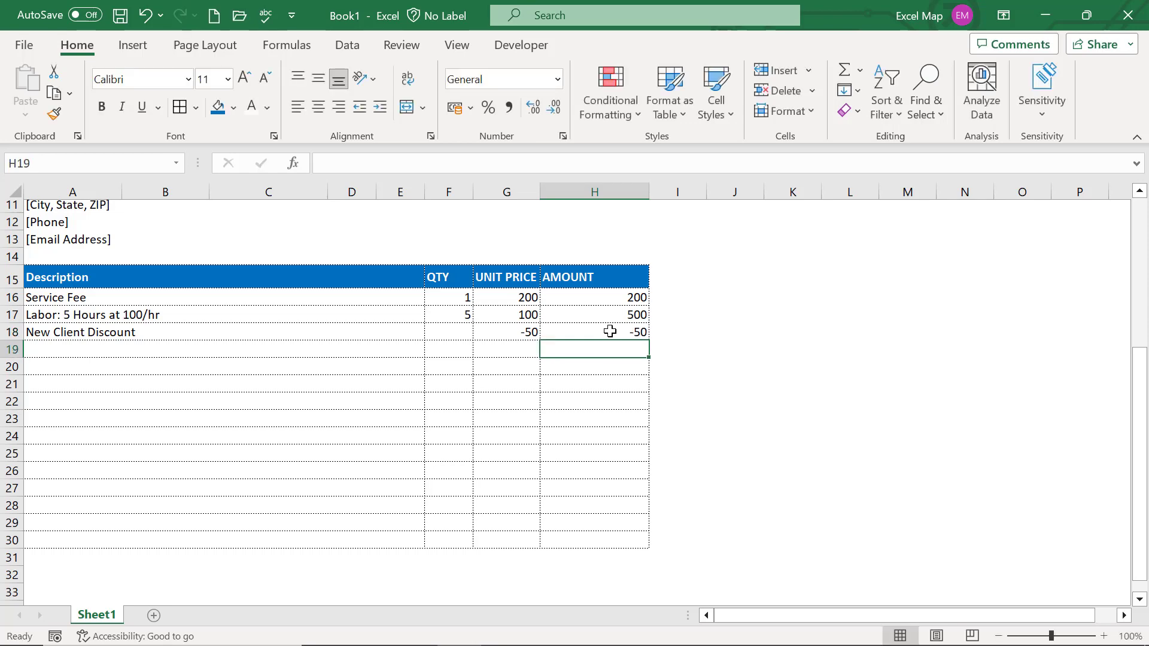
# Merge the cells below the line-item table across each row for the totals labels
pyautogui.scroll(-3, 516, 465)
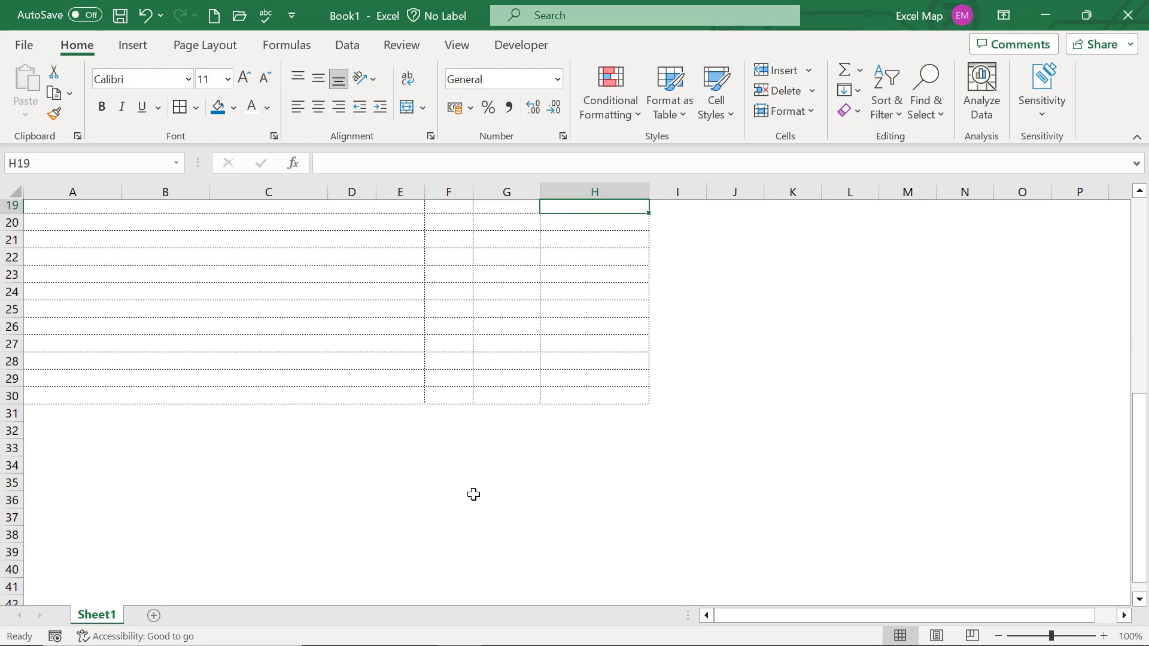
pyautogui.moveTo(451, 414); pyautogui.dragTo(490, 467)
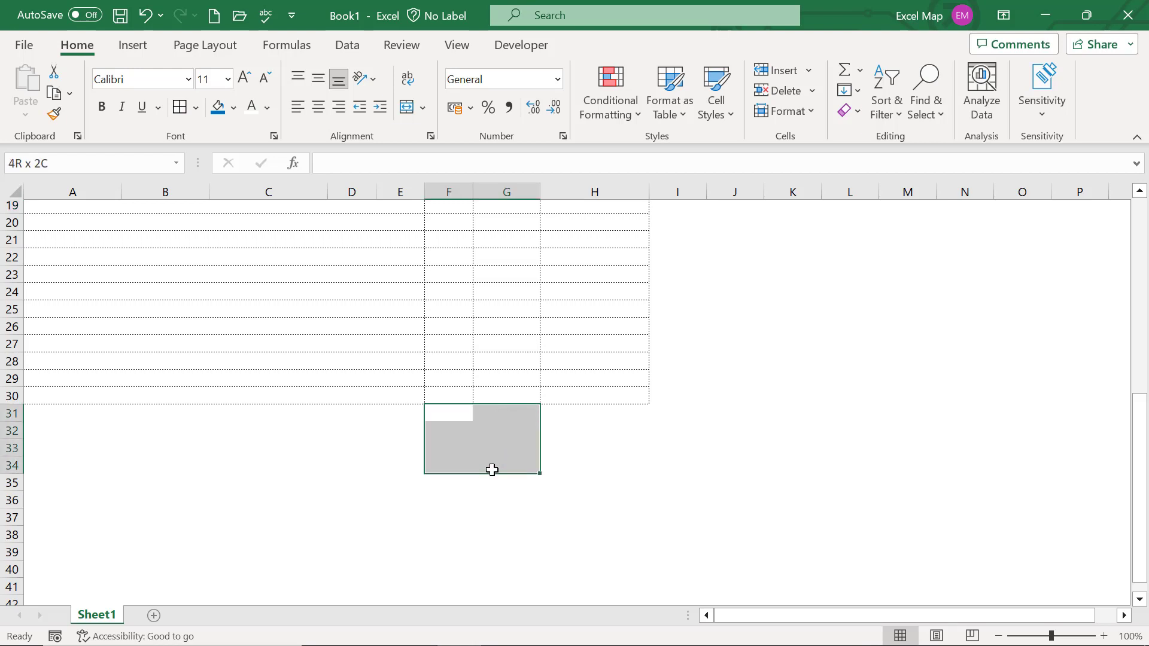
pyautogui.click(422, 107)
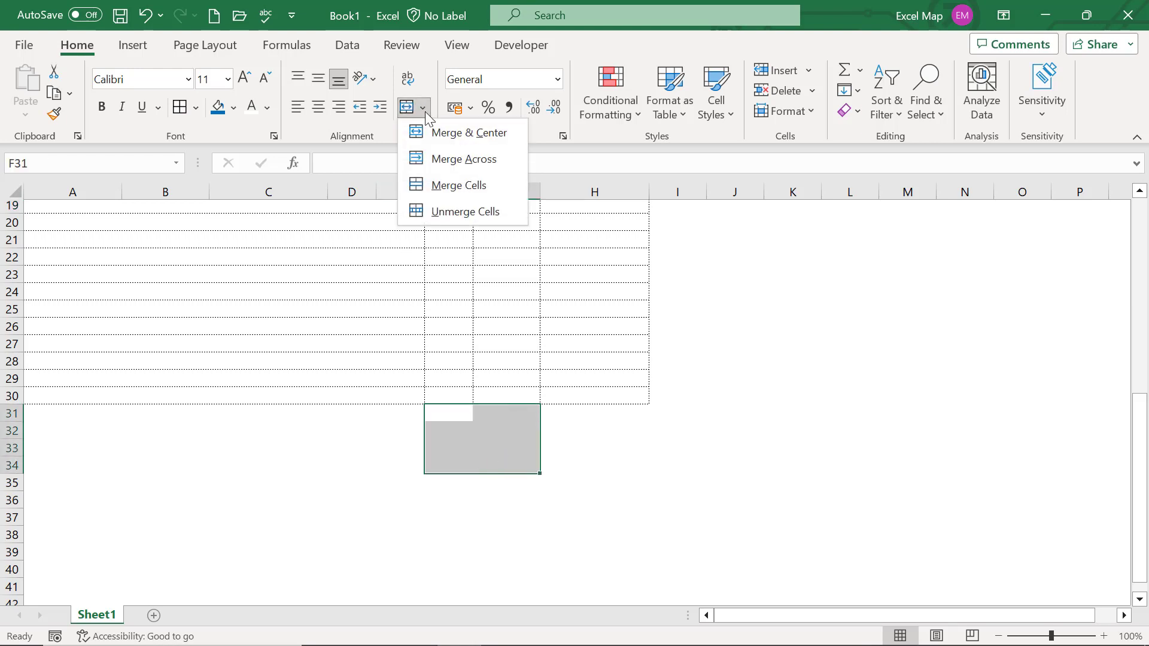
pyautogui.click(443, 157)
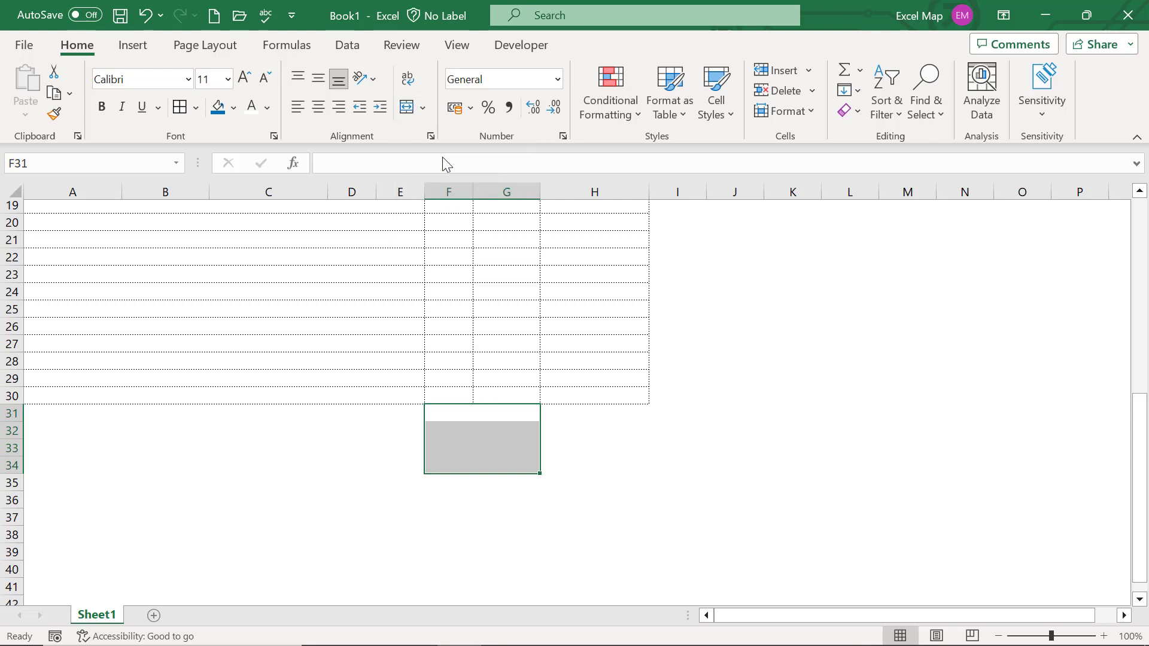
# Type SUBTOTAL, TAX RATE, TAX and TOTAL into the merged label cells in rows 31–34
pyautogui.click(460, 415)
pyautogui.write('SUBTOTAL')
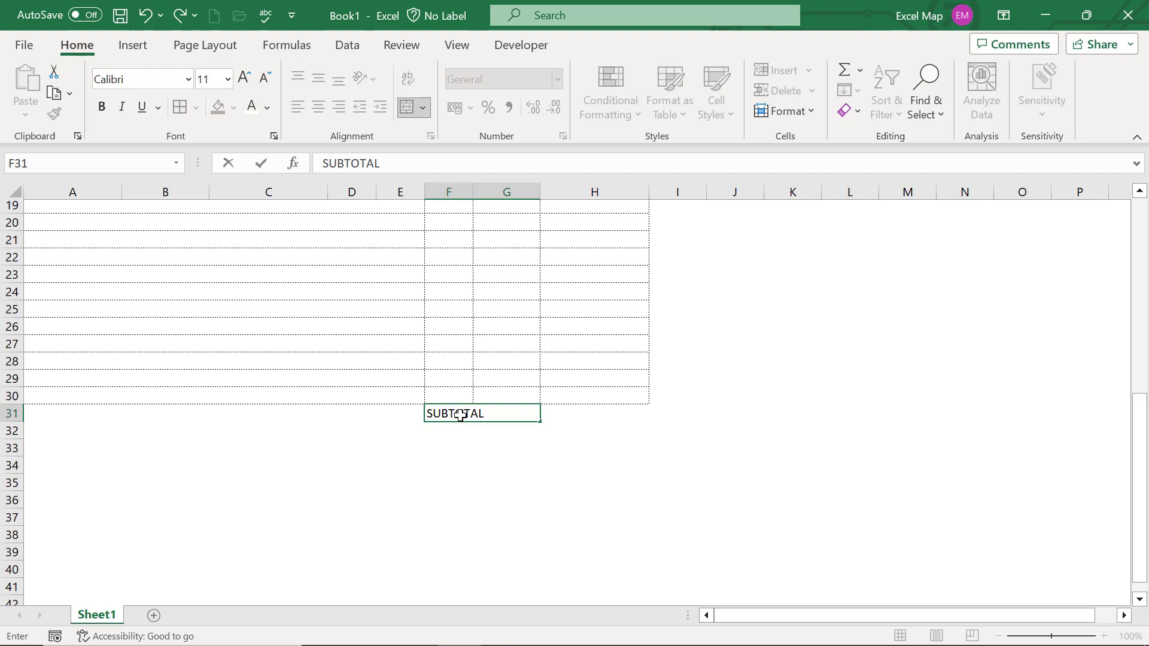
pyautogui.press('Return')
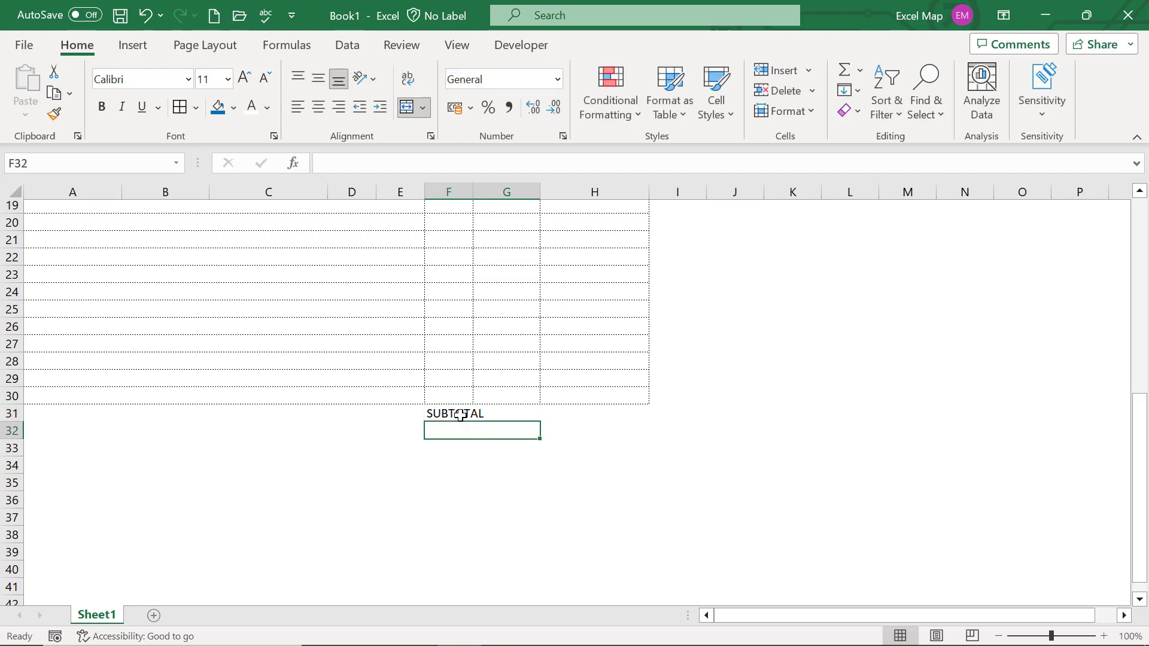
pyautogui.write('TAX RATE')
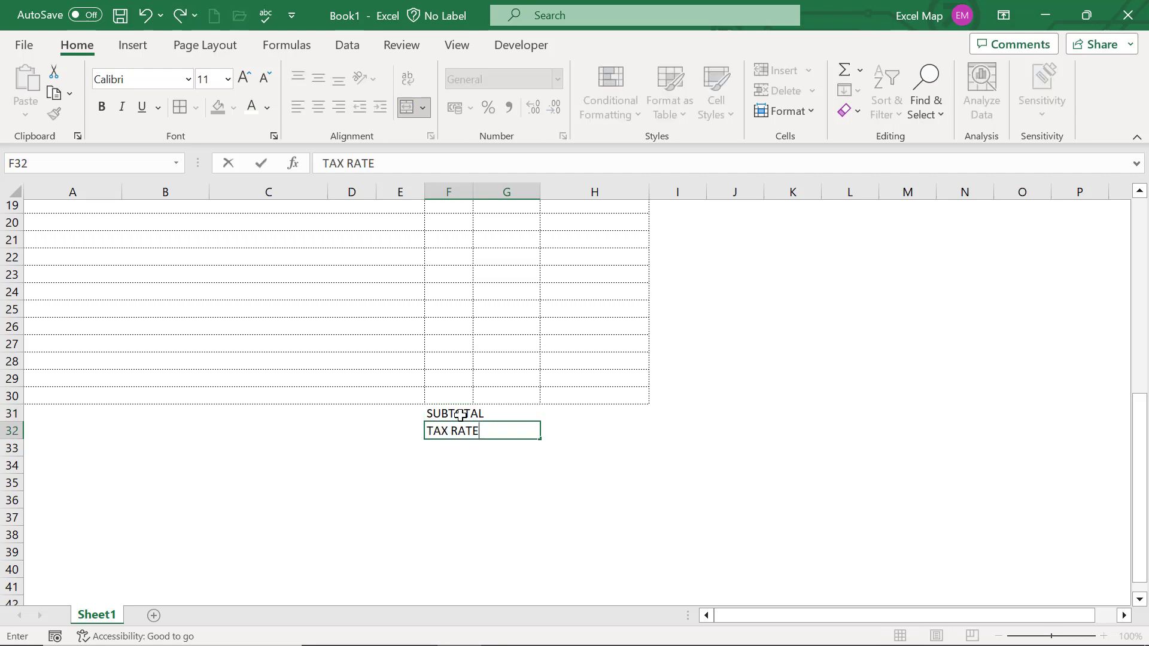
pyautogui.press('Return')
pyautogui.write('TAX RATE')
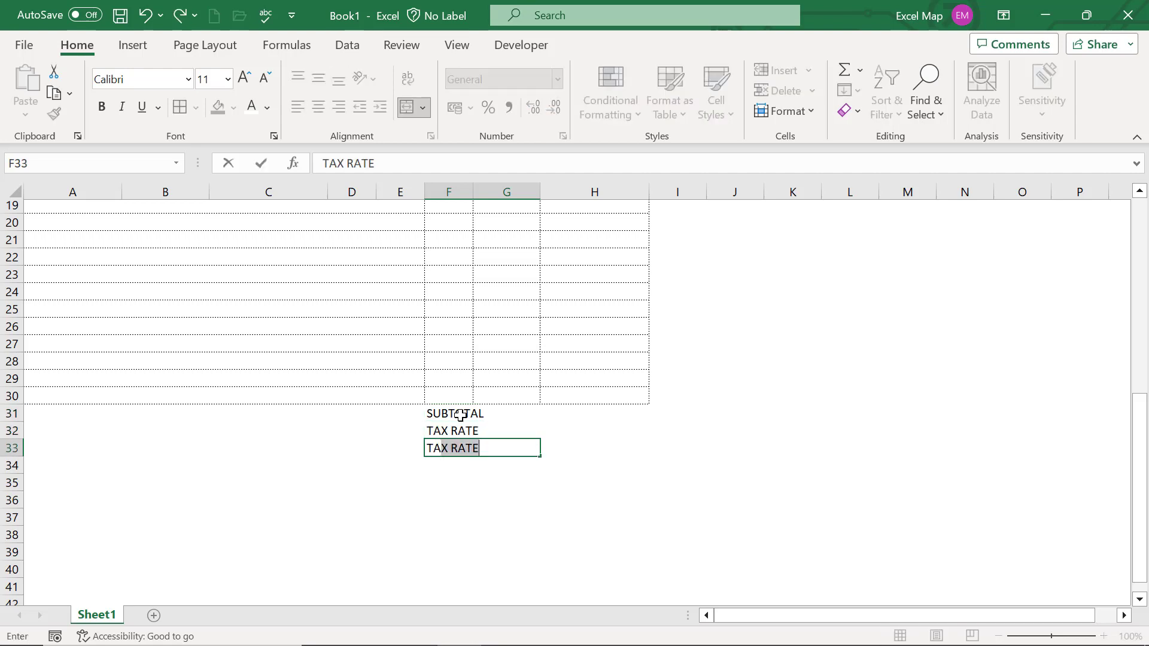
pyautogui.press('Return')
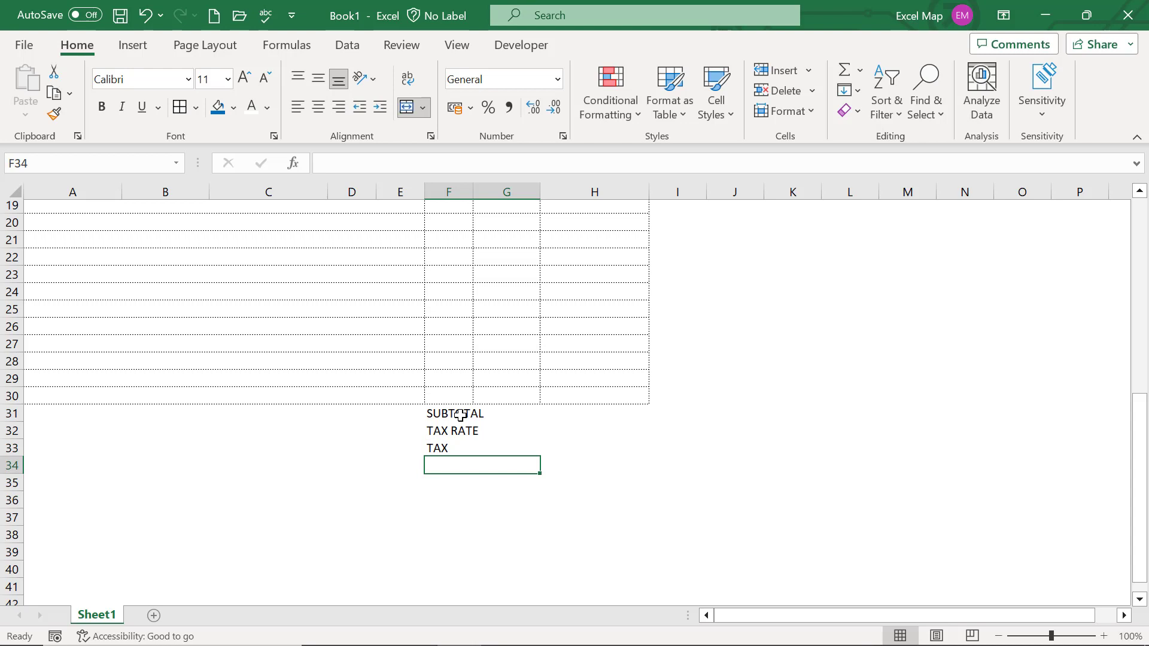
pyautogui.write('TOTAL')
pyautogui.press('Return')
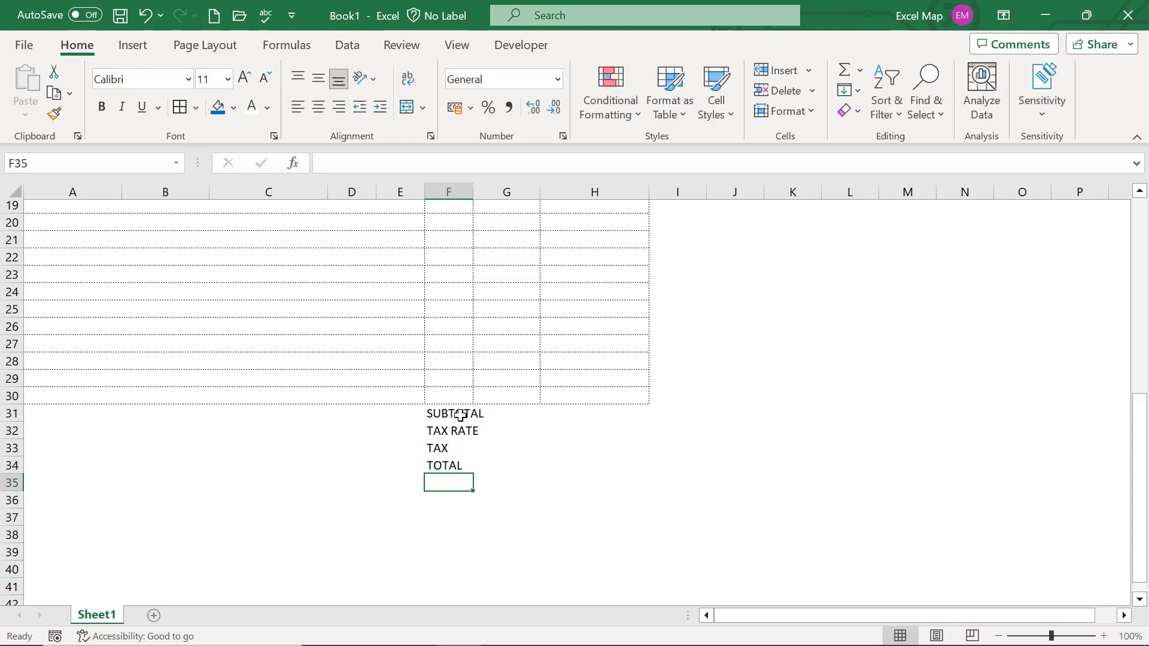
# Fill F31:H34 with light blue, with rows 31–34 at height 16.50
pyautogui.moveTo(488, 418); pyautogui.dragTo(598, 465)
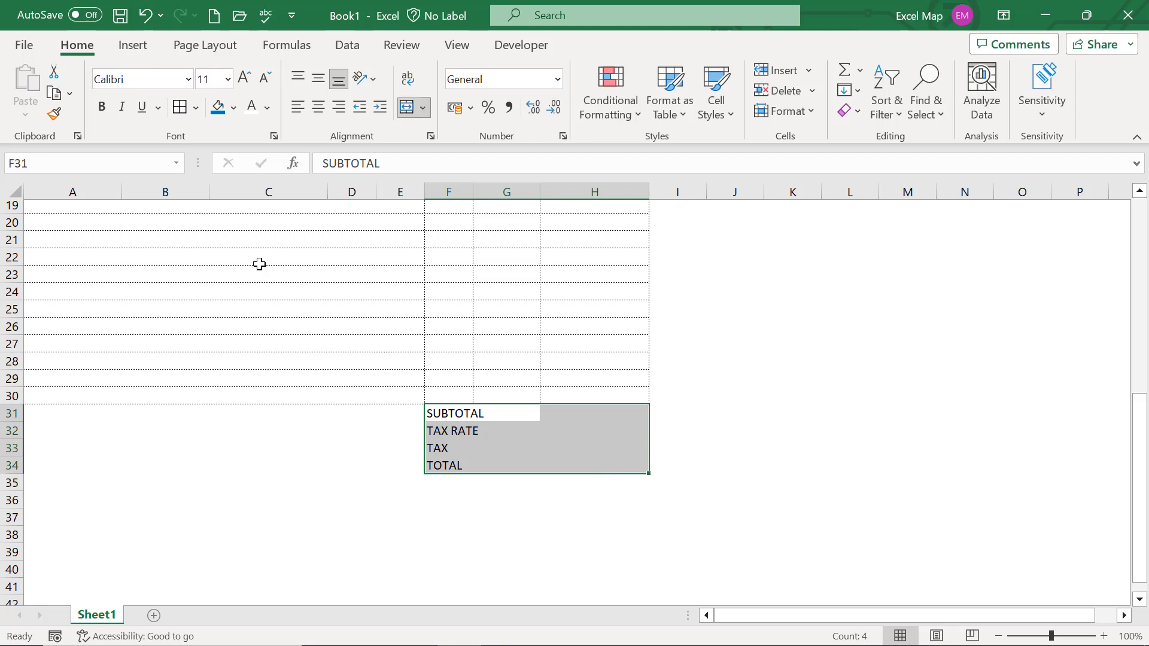
pyautogui.click(233, 108)
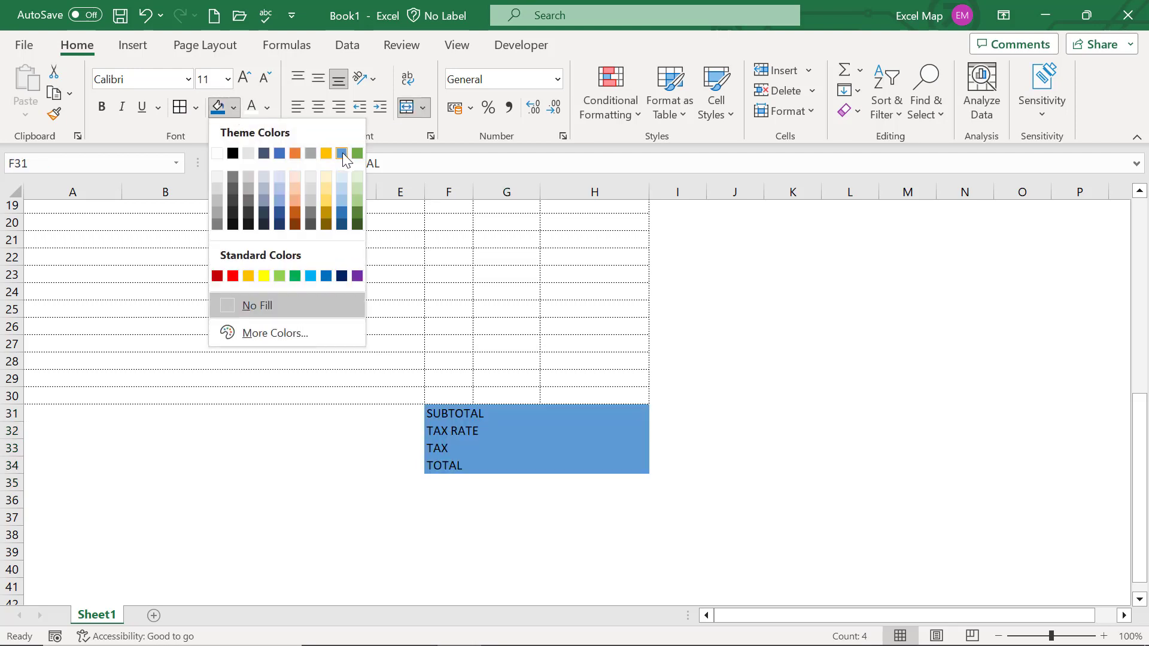
pyautogui.click(339, 175)
pyautogui.moveTo(12, 414); pyautogui.dragTo(13, 460)
pyautogui.click(455, 415)
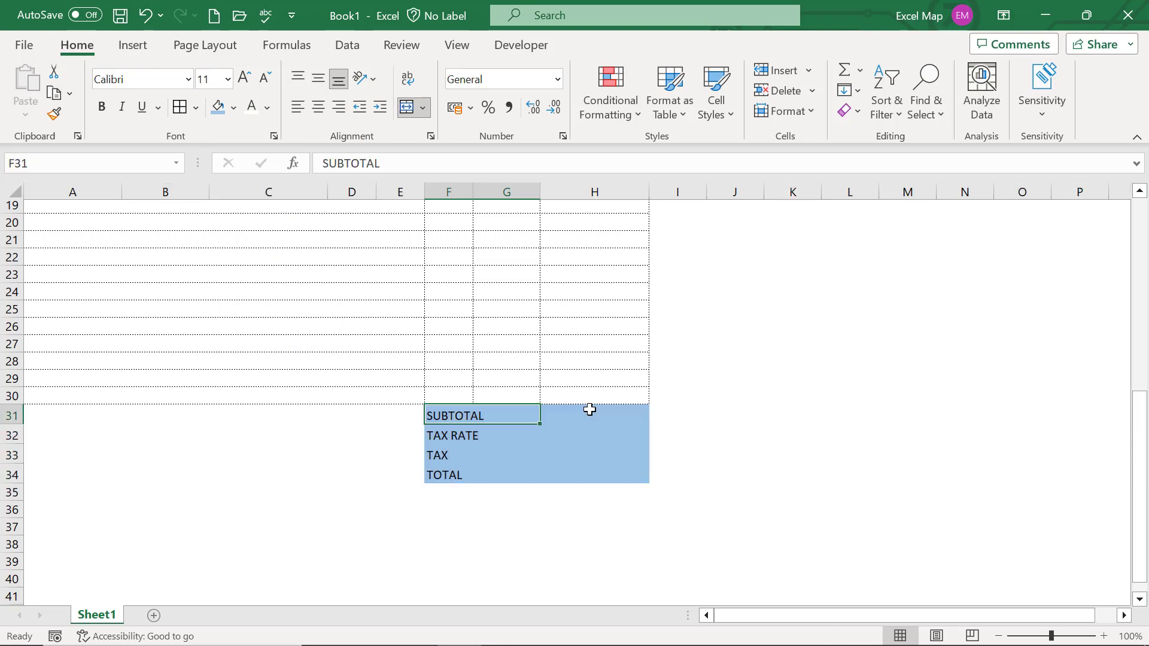
pyautogui.click(590, 413)
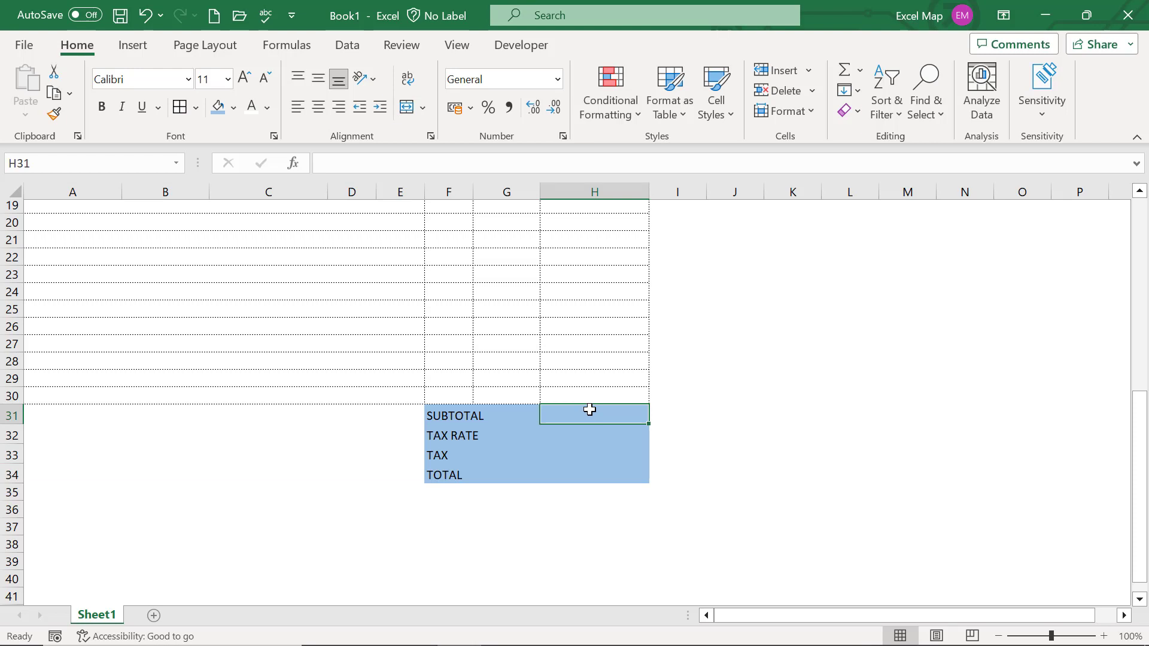
# Sum H16:H18 into H31 for a subtotal of 650
pyautogui.hotkey('alt', '=')
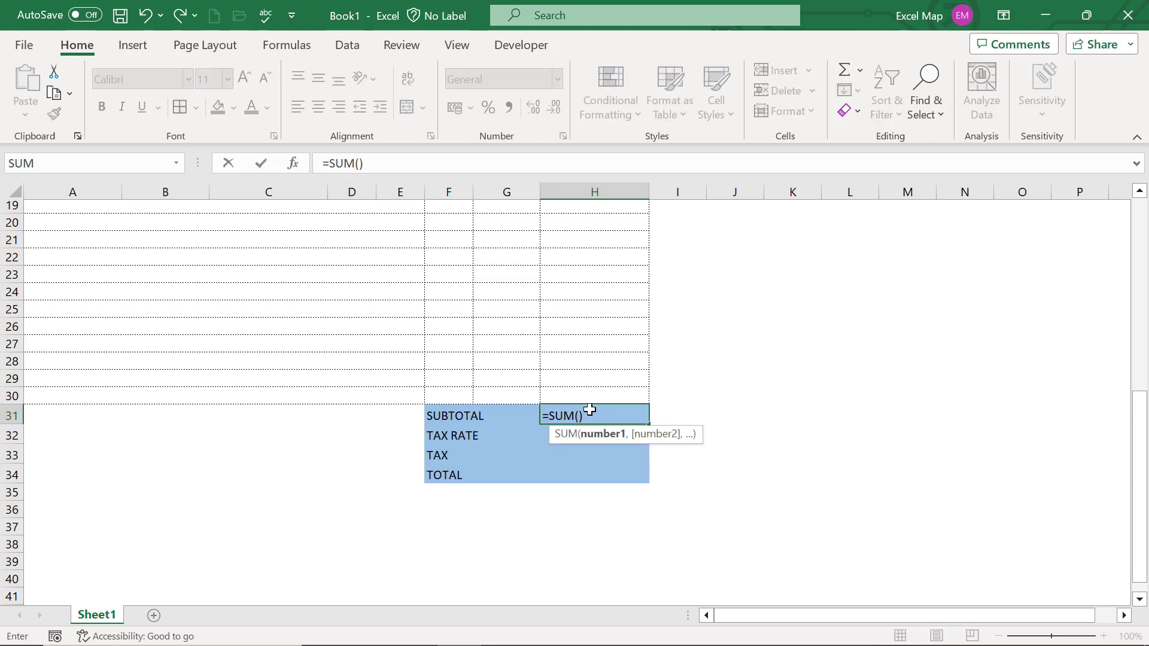
pyautogui.scroll(3, 590, 410)
pyautogui.moveTo(608, 312); pyautogui.dragTo(607, 336)
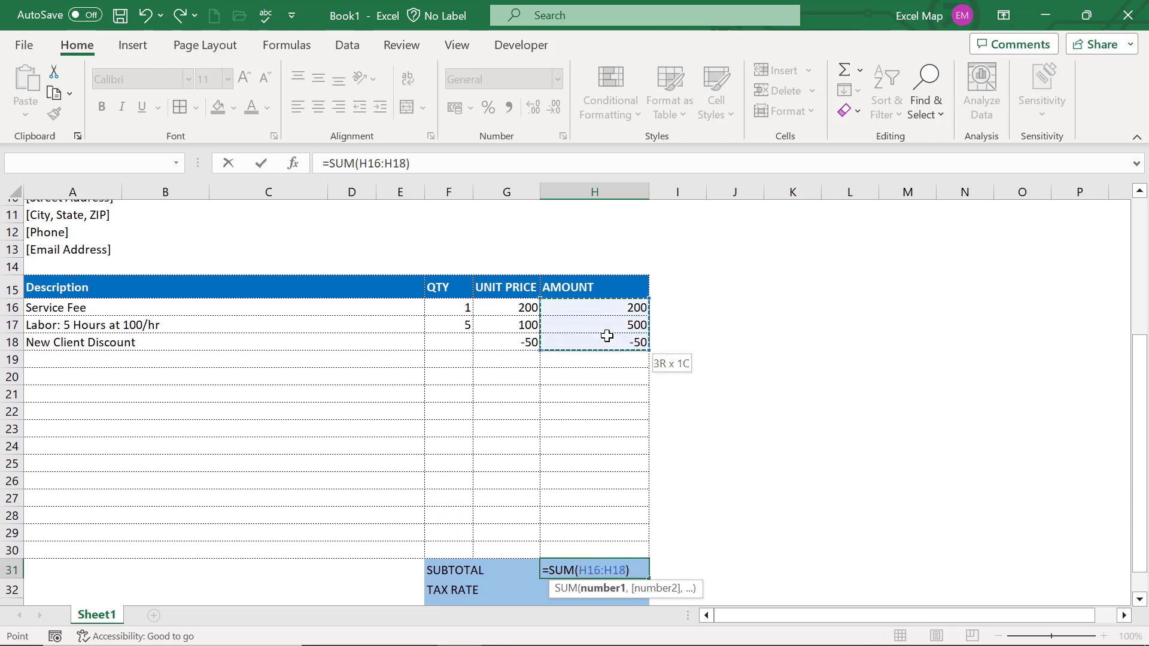
pyautogui.press('Return')
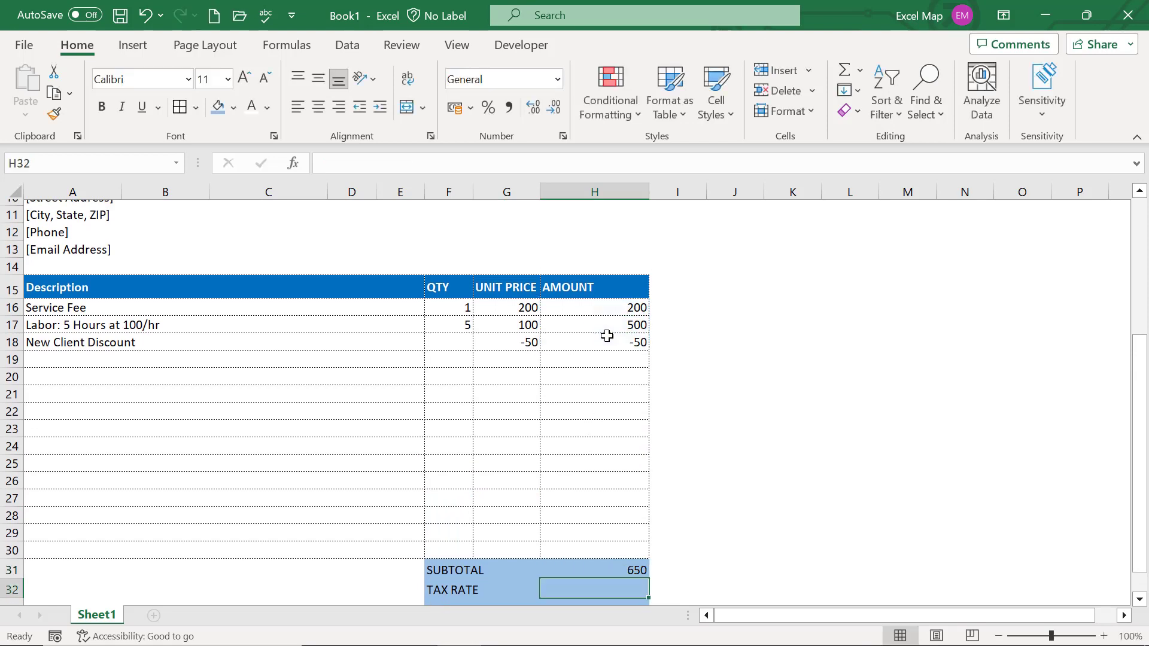
# Enter a 4.10% tax rate in H32
pyautogui.press('Return')
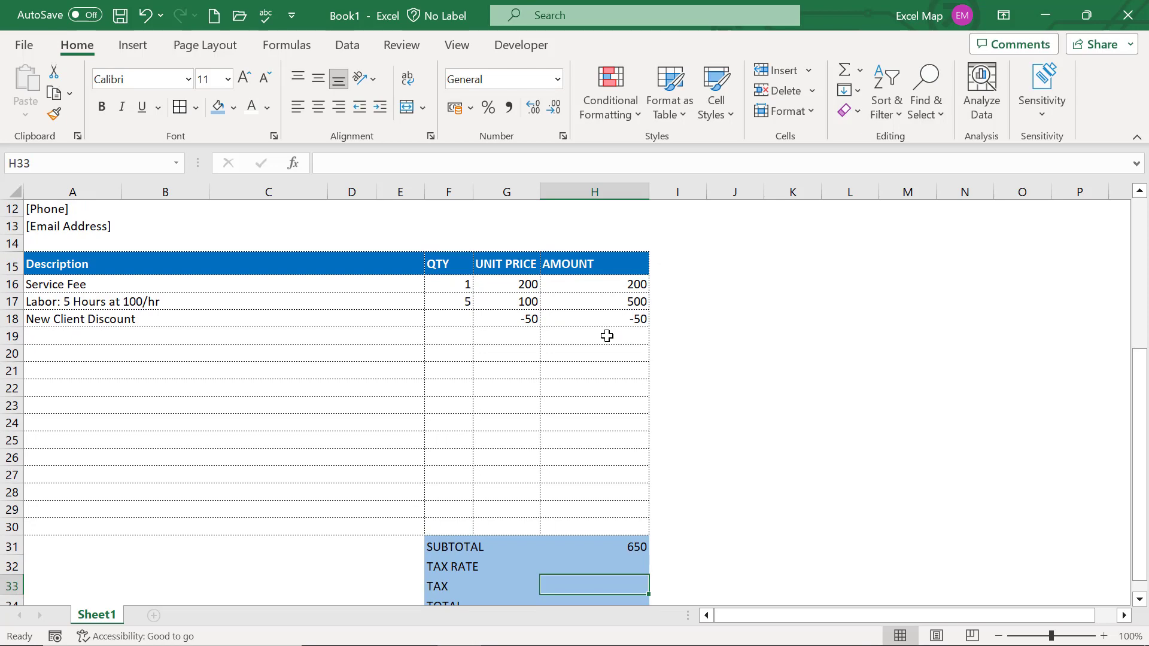
pyautogui.press('Up')
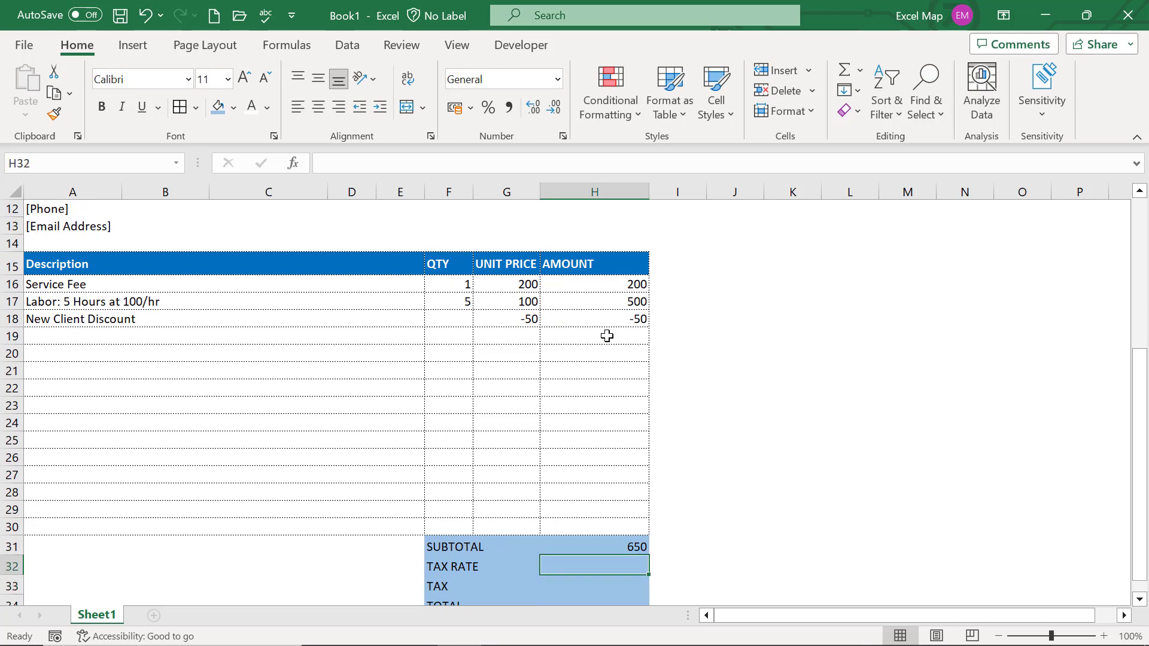
pyautogui.scroll(-3, 607, 335)
pyautogui.write('4')
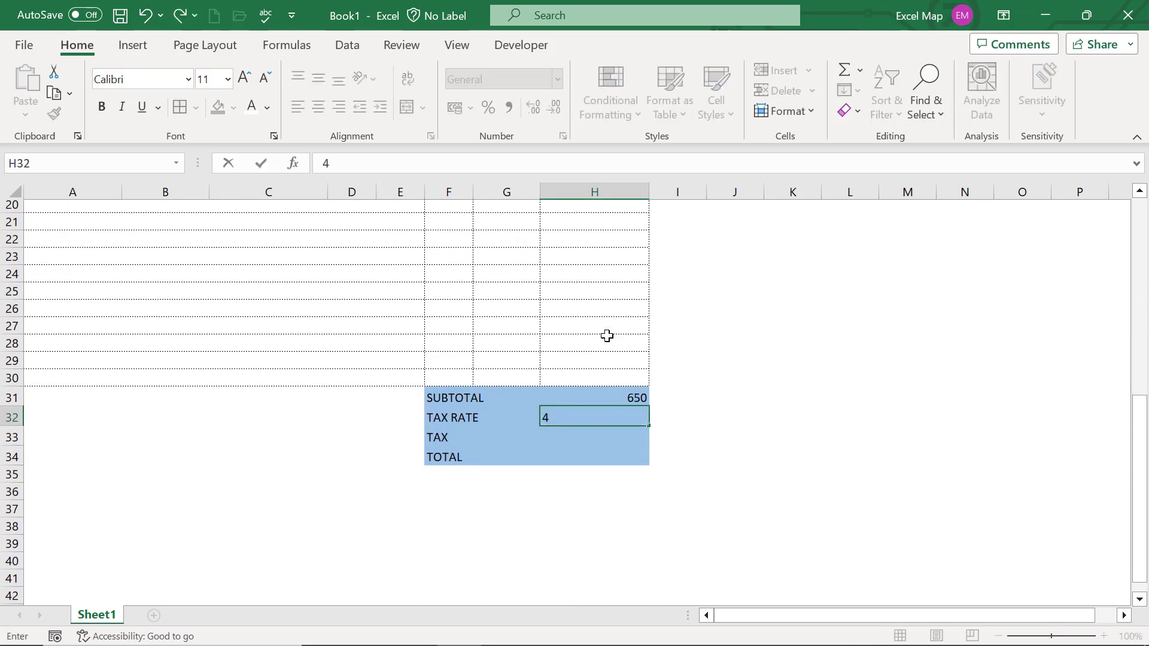
pyautogui.write('.10%')
pyautogui.press('Return')
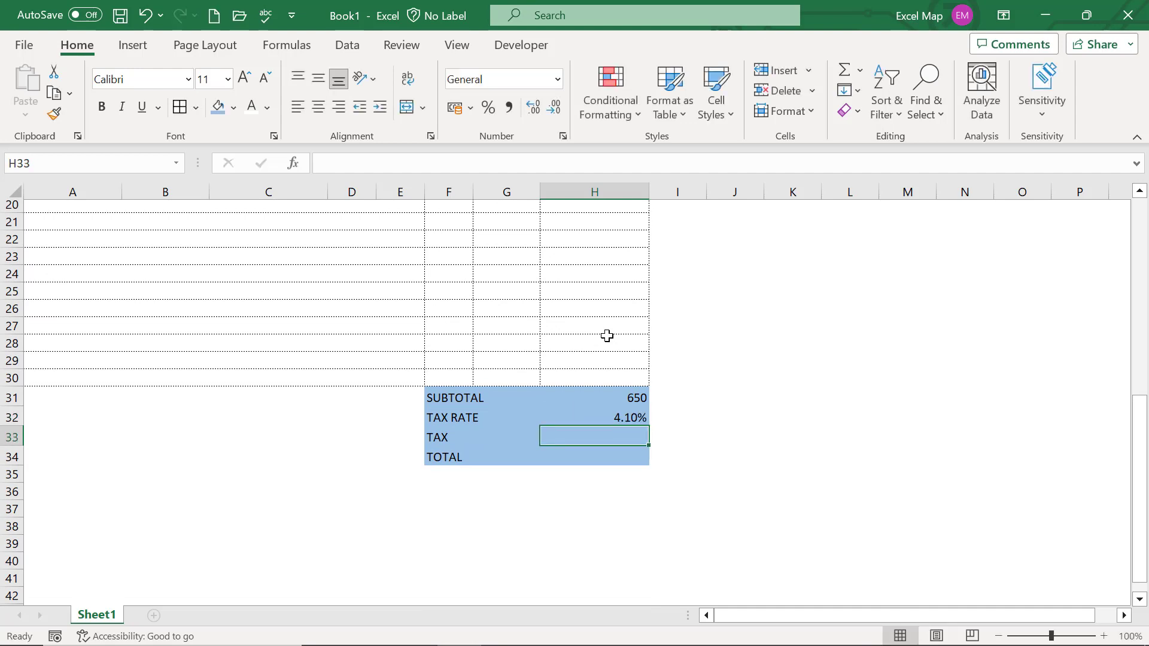
# Calculate the tax in H33 as =H31*H32, giving 26.65
pyautogui.write('=')
pyautogui.scroll(7, 607, 335)
pyautogui.scroll(-8, 607, 336)
pyautogui.click(607, 336)
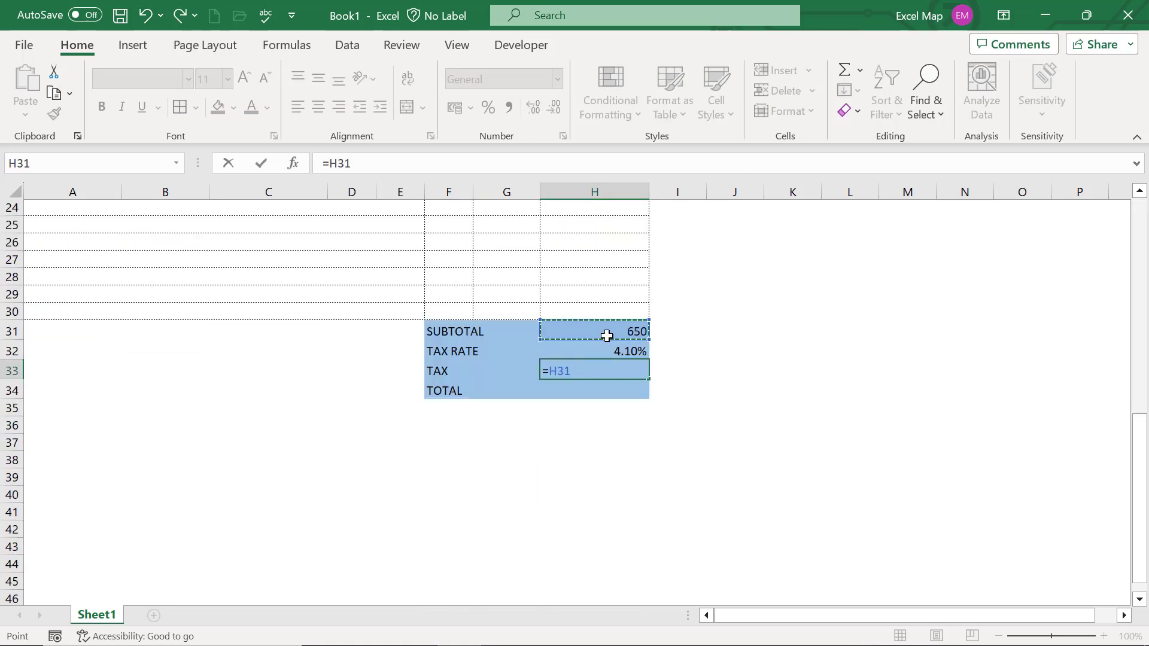
pyautogui.write('*')
pyautogui.press('Up')
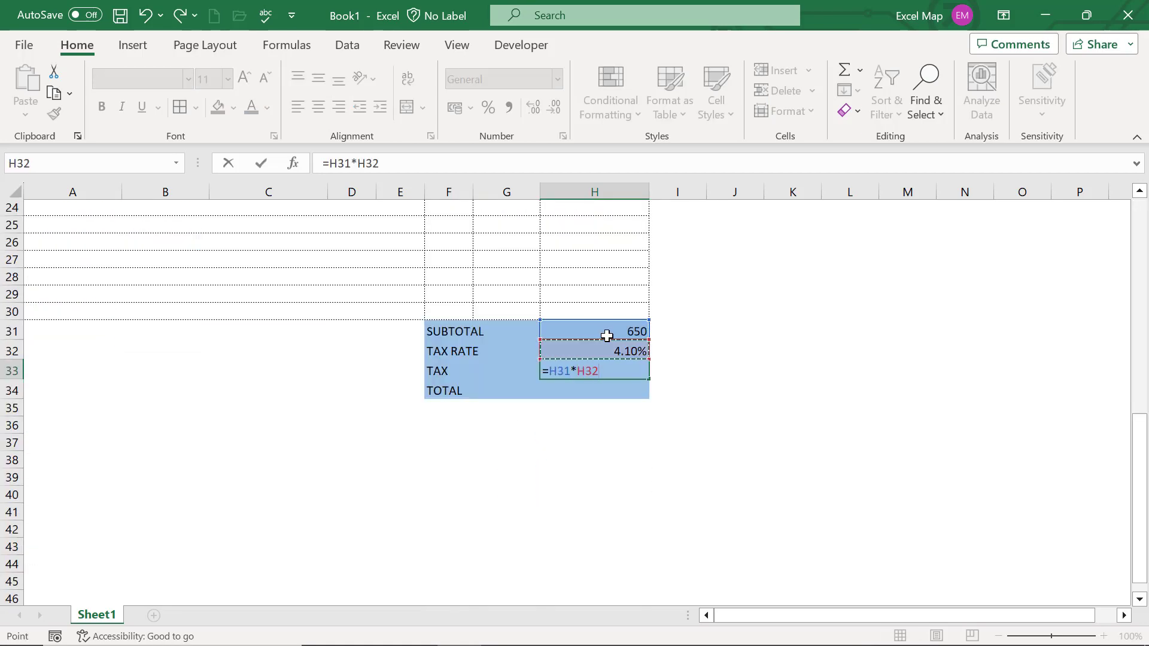
pyautogui.press('Return')
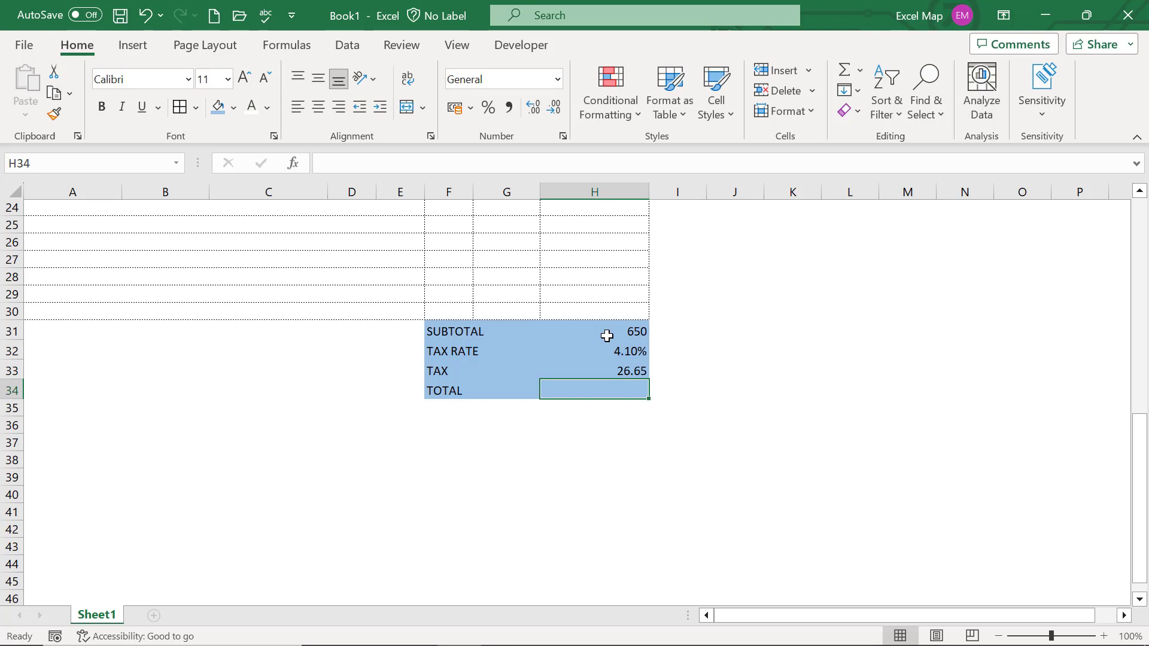
# Enter =H31+H33 in H34 and format it as Currency, showing ₹ 676.65
pyautogui.write('=')
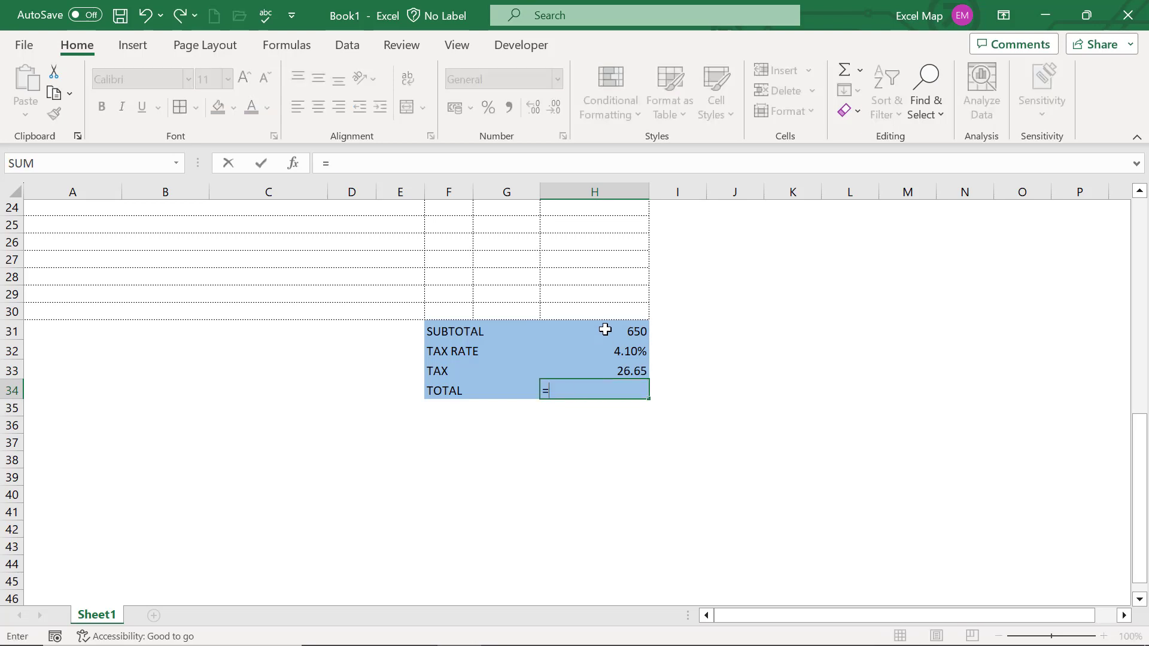
pyautogui.click(607, 336)
pyautogui.write('+')
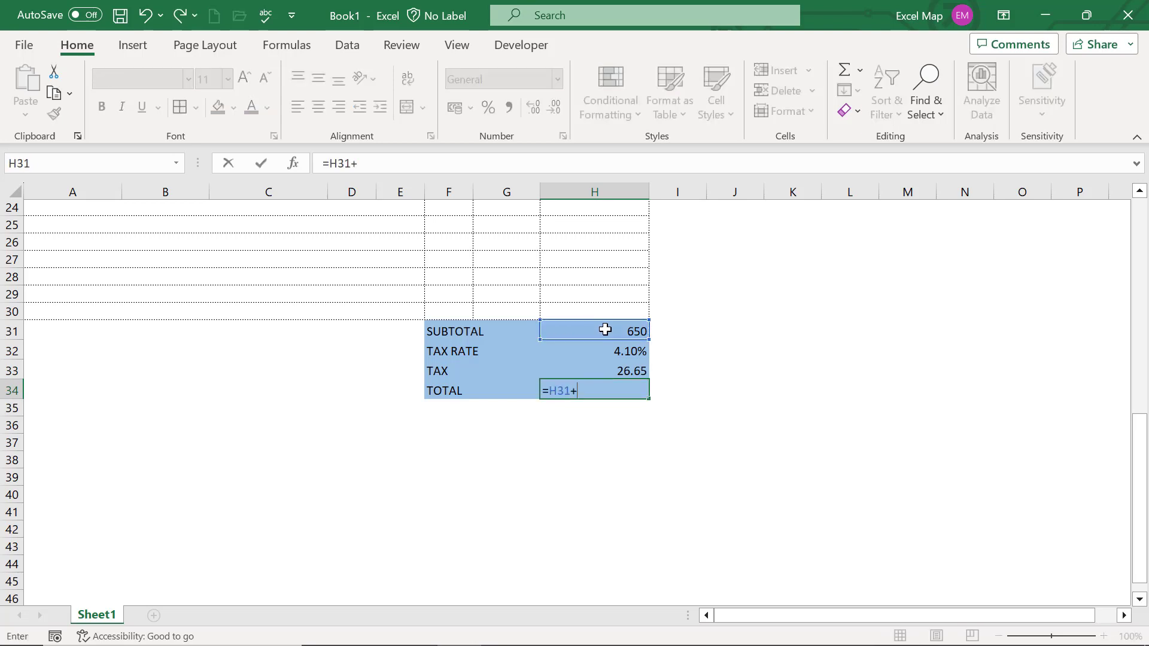
pyautogui.click(636, 371)
pyautogui.press('Return')
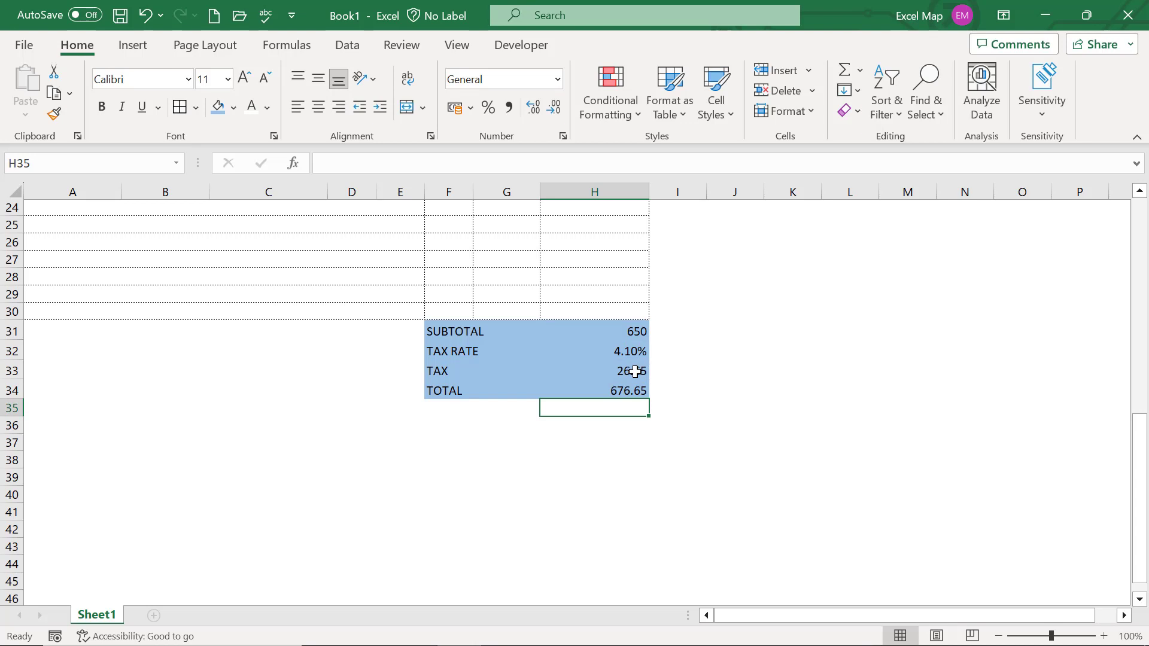
pyautogui.click(623, 389)
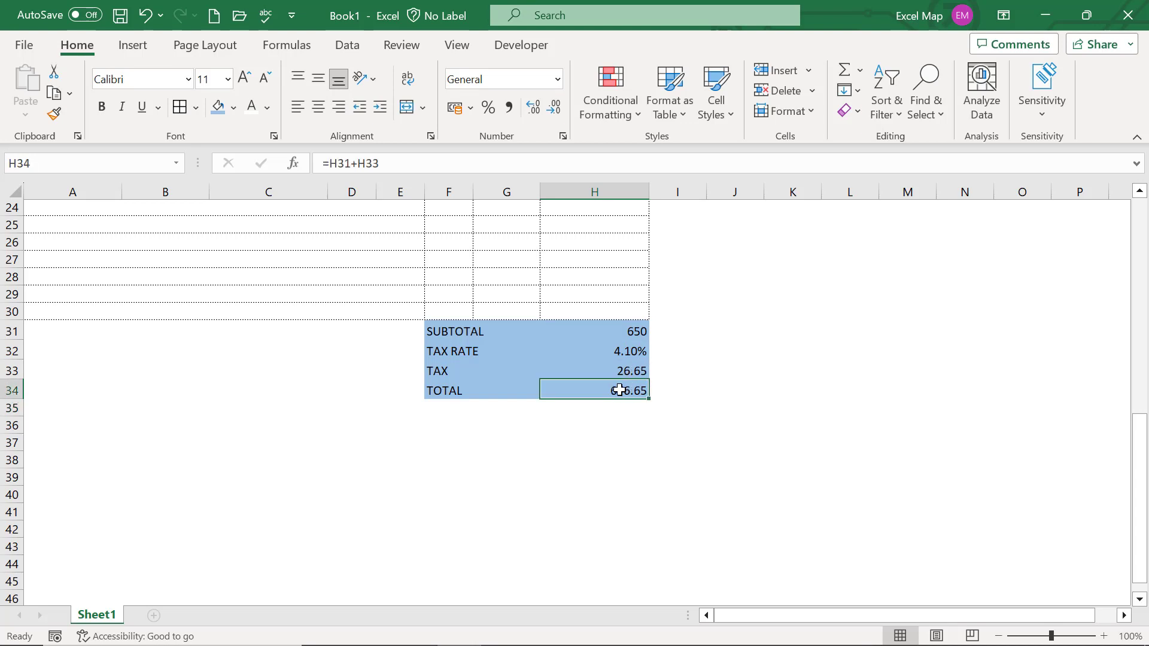
pyautogui.click(557, 79)
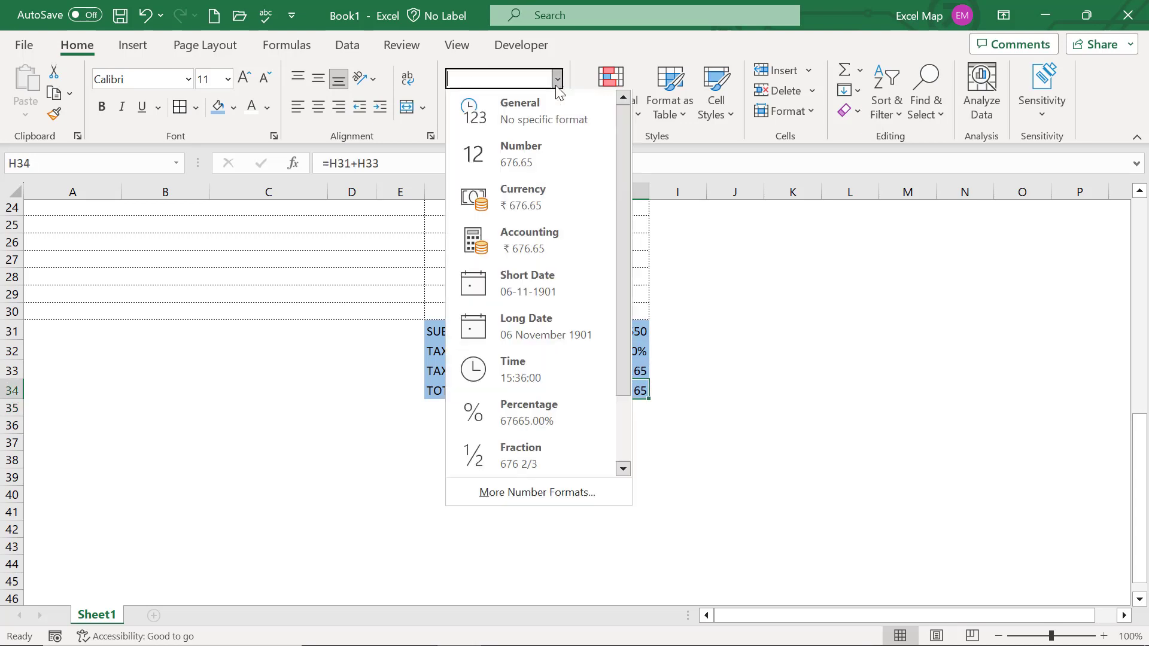
pyautogui.click(514, 202)
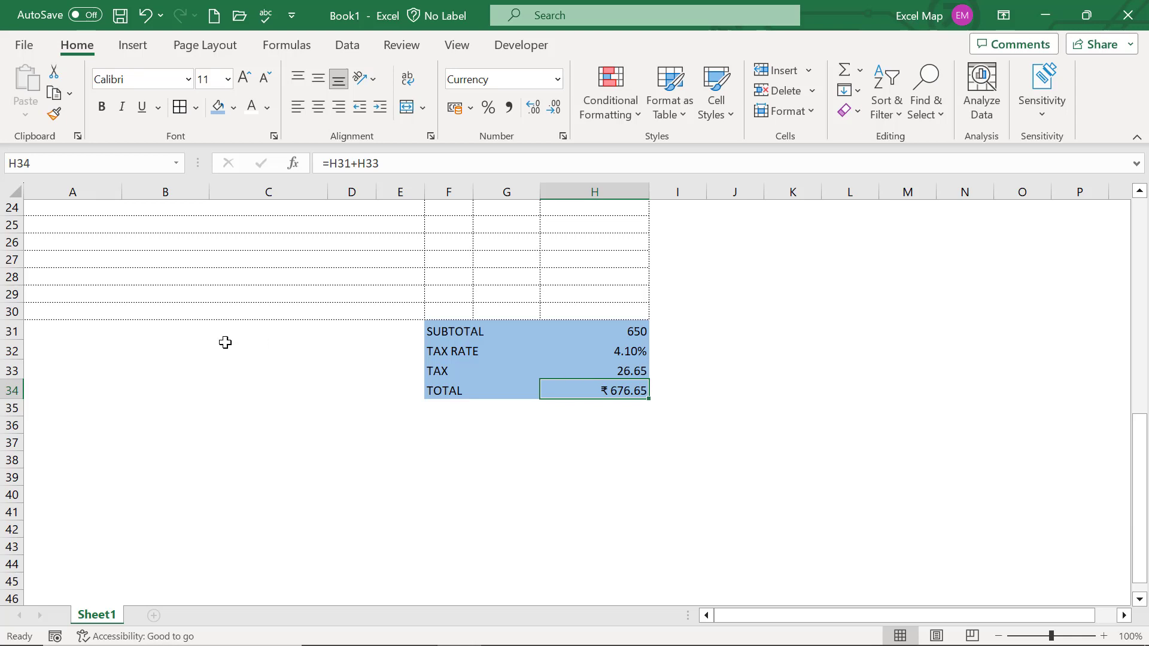
# Merge and centre A31:E31 and type 'Thanks for your Business!'
pyautogui.click(123, 327)
pyautogui.moveTo(70, 331); pyautogui.dragTo(402, 331)
pyautogui.click(423, 107)
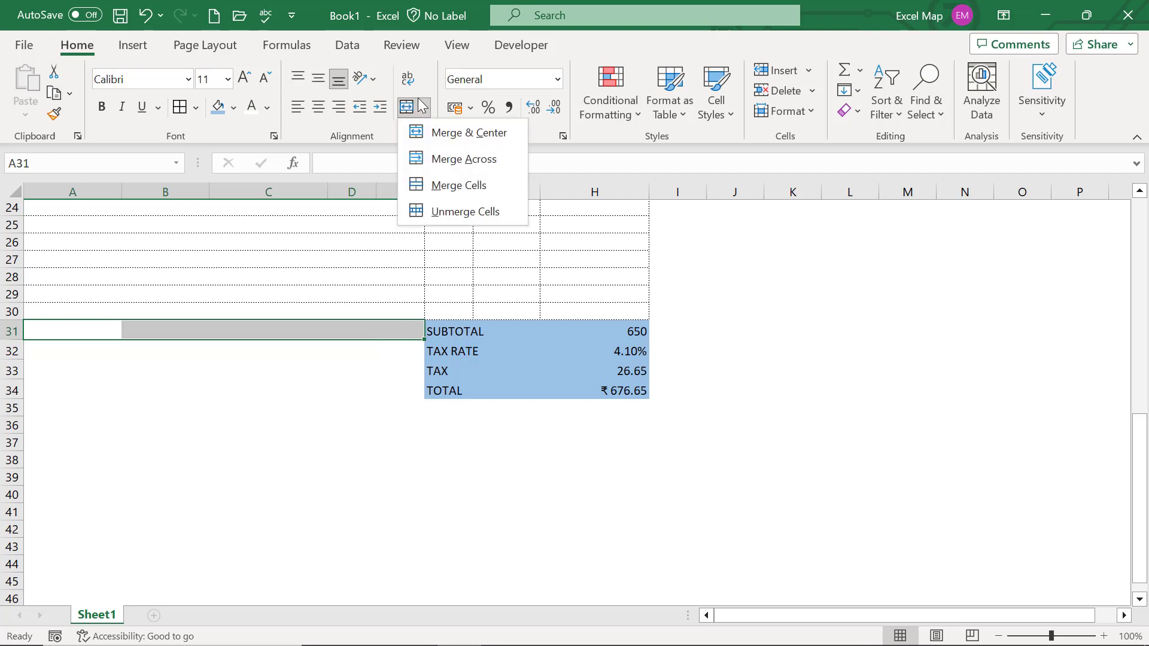
pyautogui.click(414, 107)
pyautogui.write('Thanks for your Business')
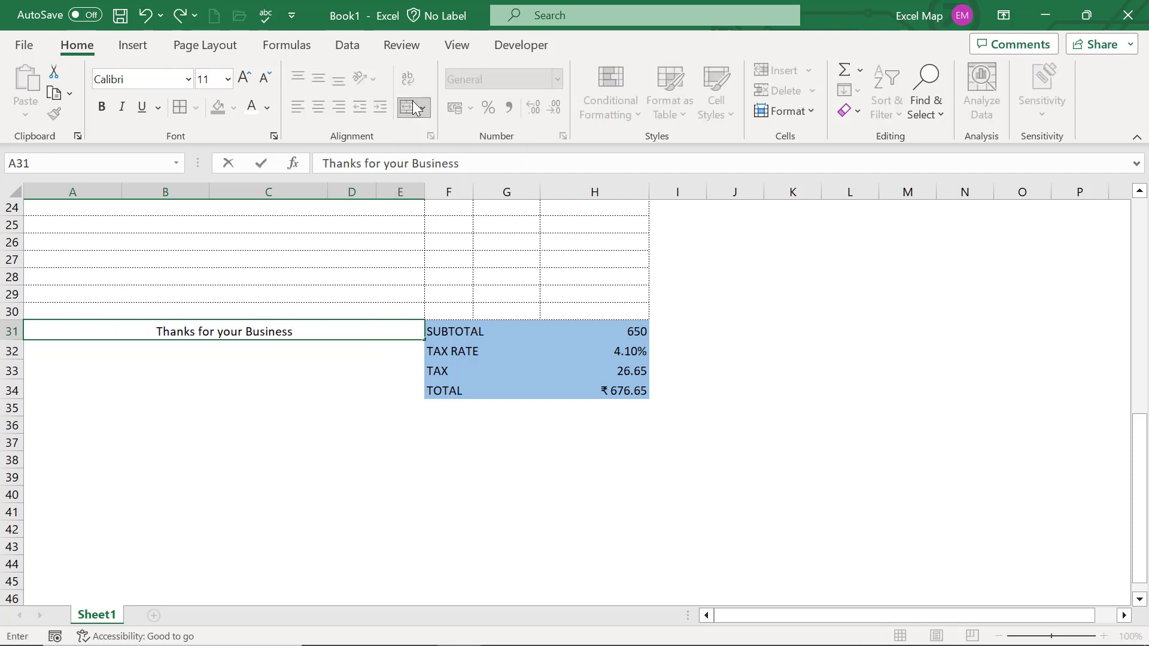
pyautogui.write('!')
pyautogui.hotkey('ctrl', 'Return')
# Make the thank-you note middle-aligned, bold, italic, size 12 and blue
pyautogui.click(317, 81)
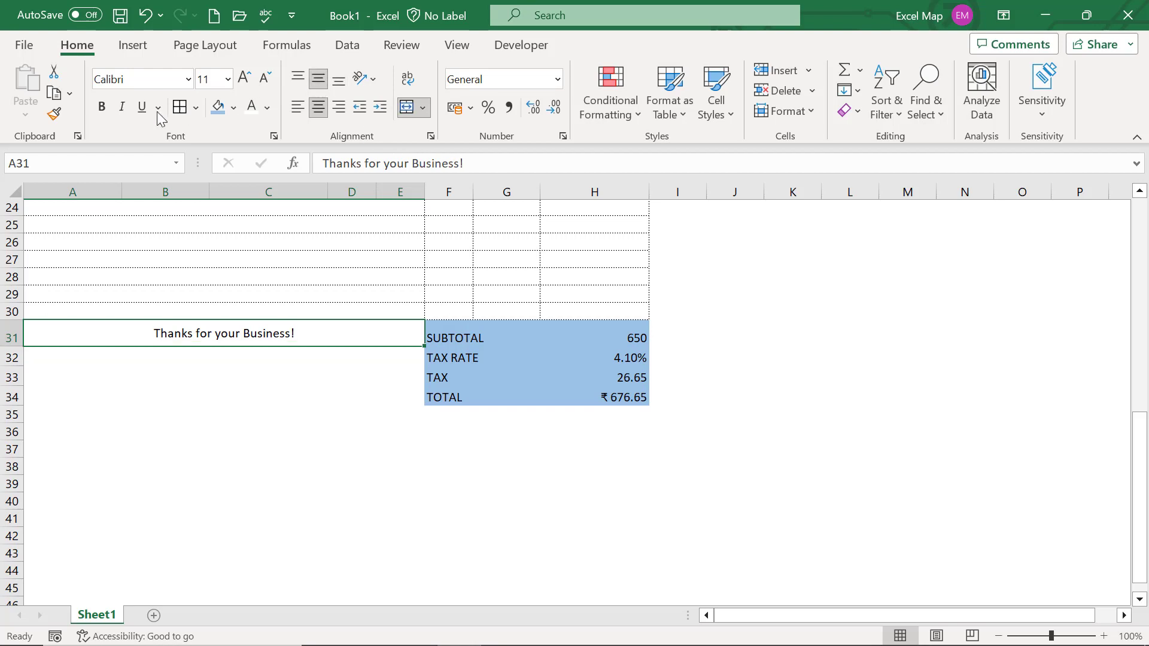
pyautogui.click(103, 110)
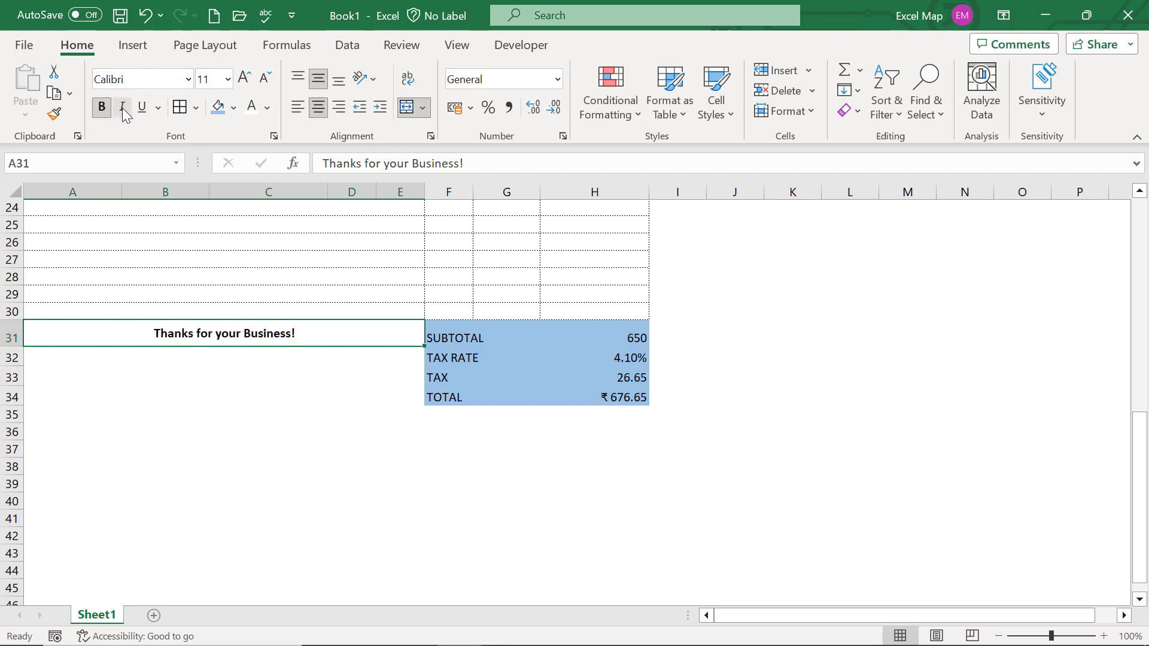
pyautogui.click(122, 108)
pyautogui.click(244, 77)
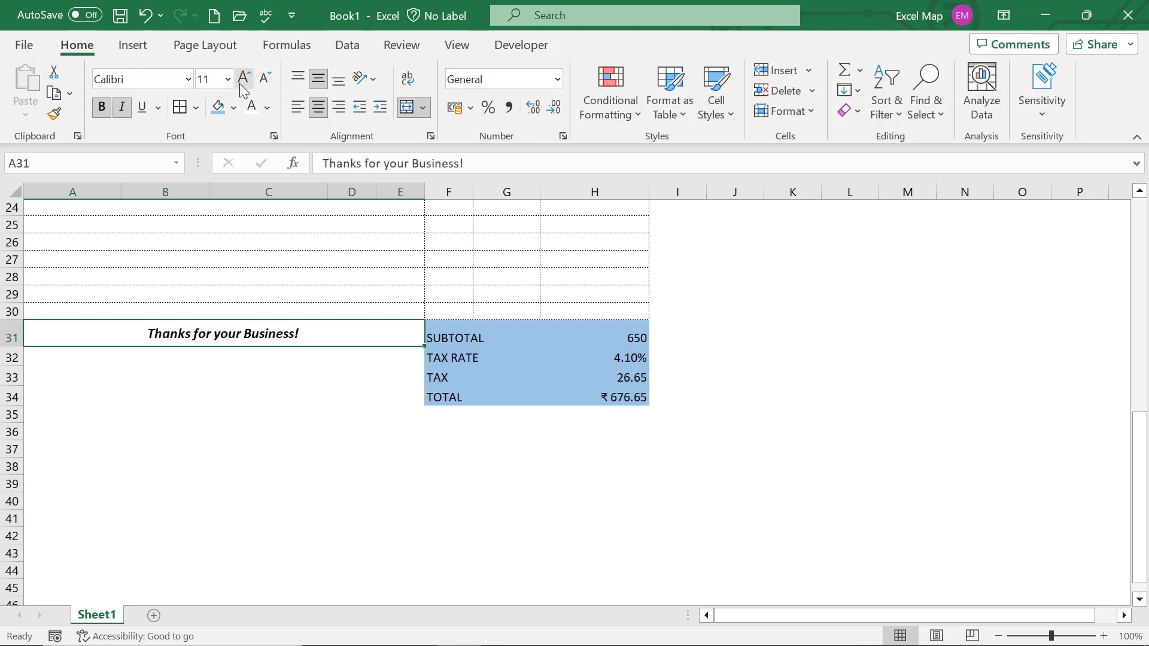
pyautogui.click(267, 107)
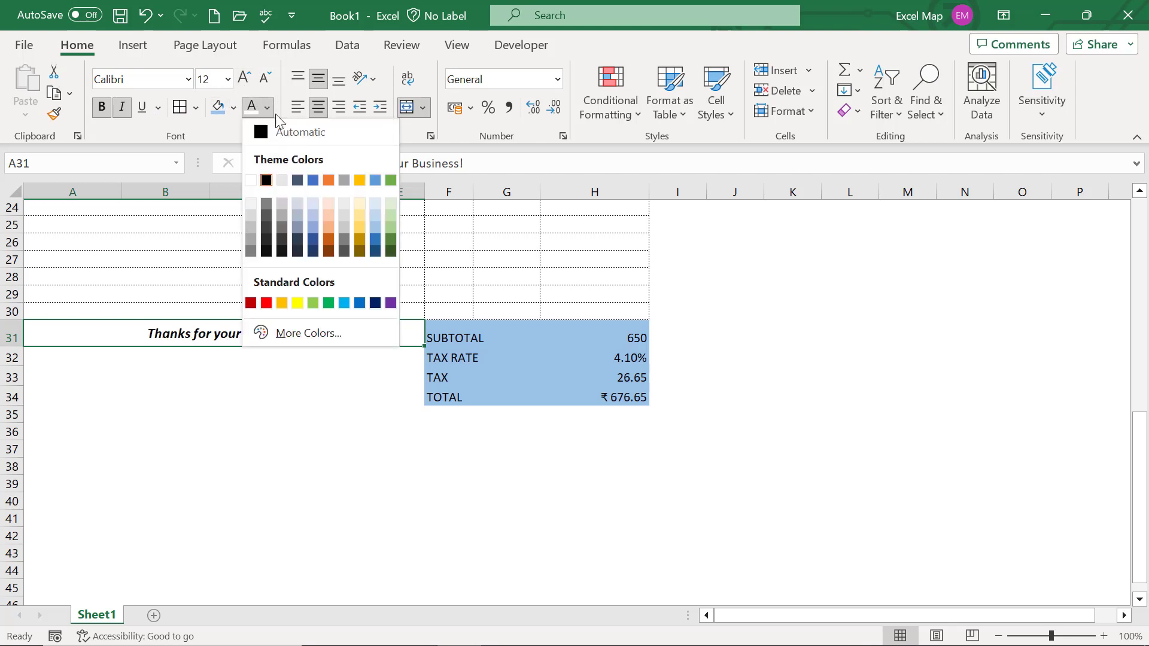
pyautogui.click(376, 240)
# Merge A37:H38 across and enter 'If you have any questions about this invoice, please contact' in row 37
pyautogui.click(422, 107)
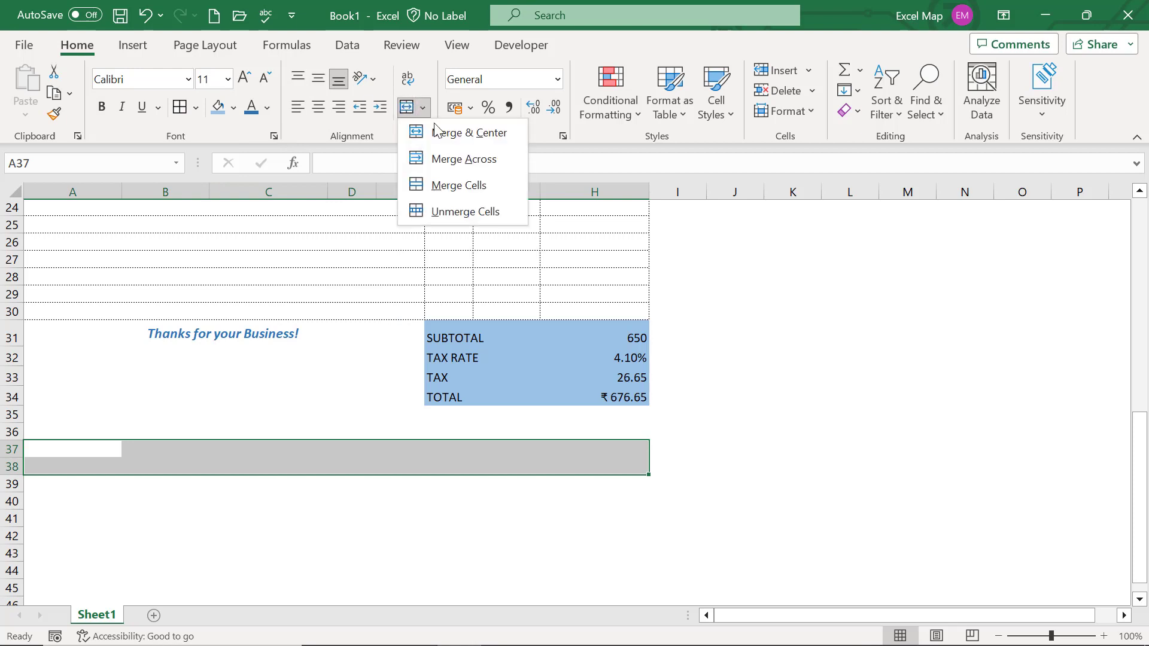
pyautogui.click(446, 169)
pyautogui.click(267, 447)
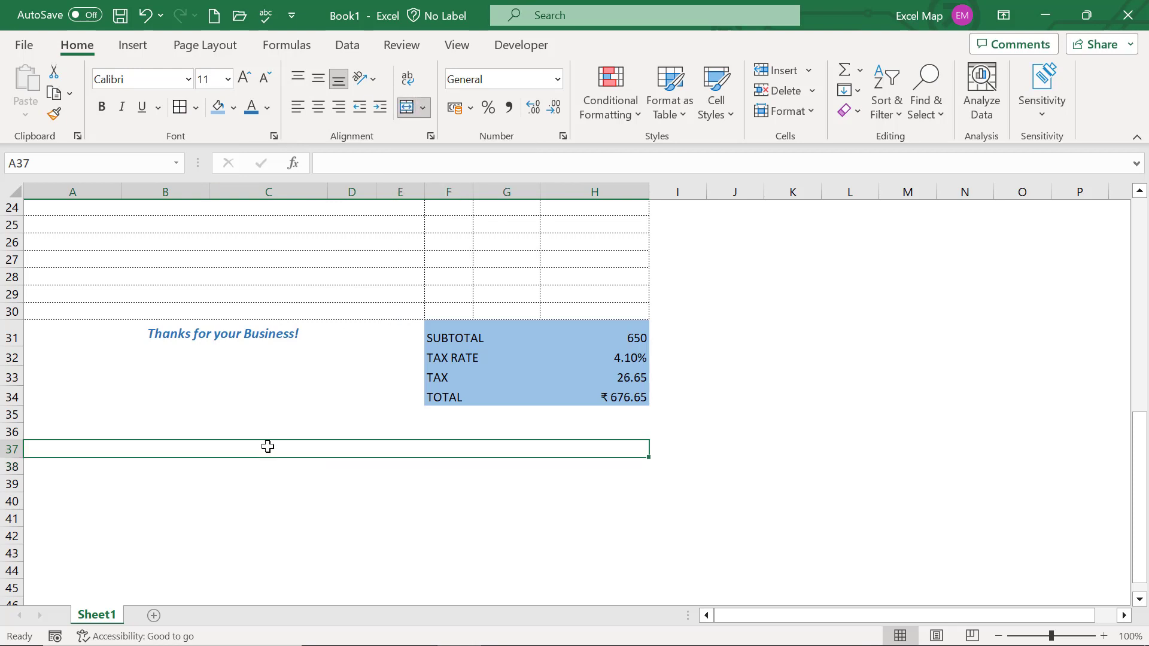
pyautogui.write('I')
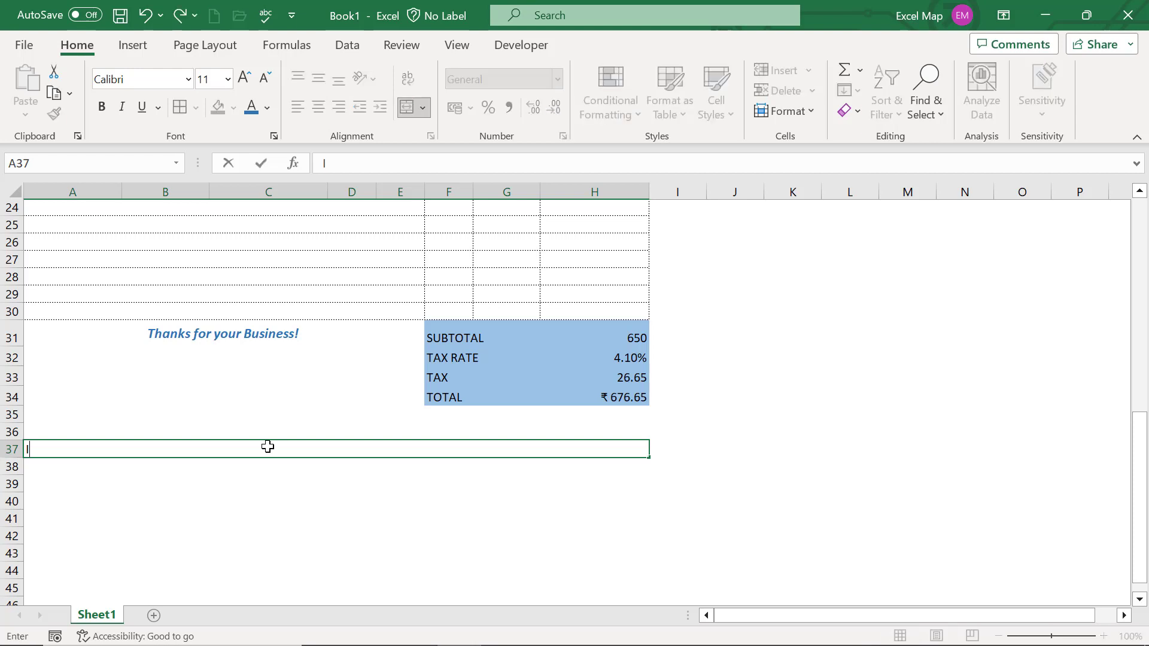
pyautogui.write('f you have any ques')
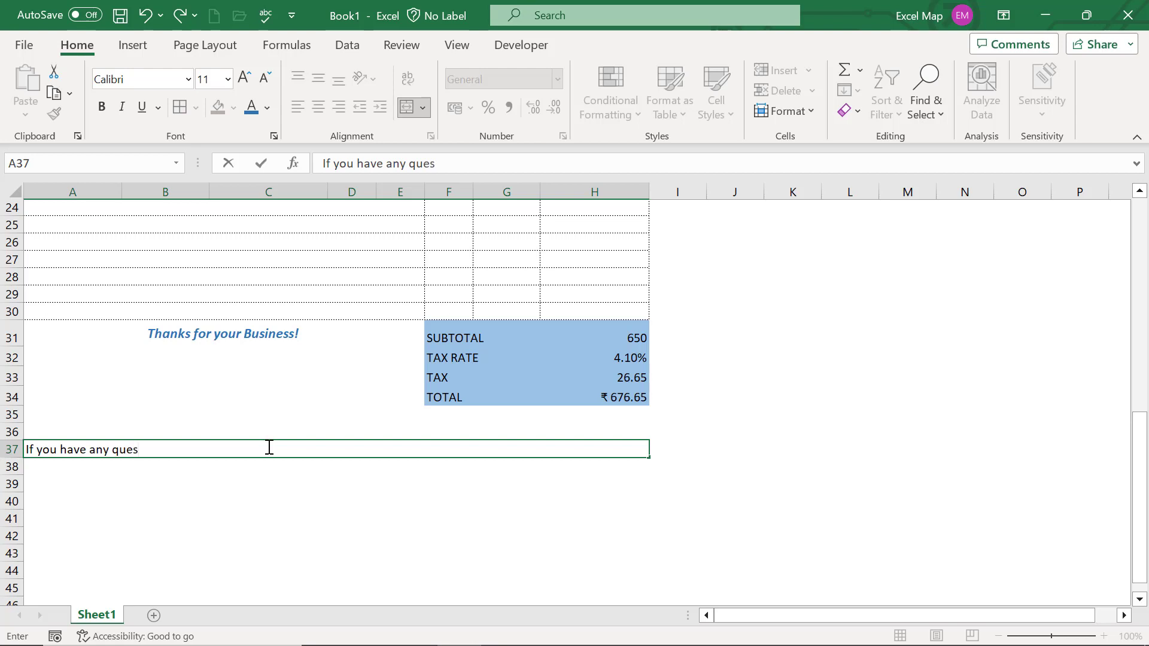
pyautogui.write('tions about this i')
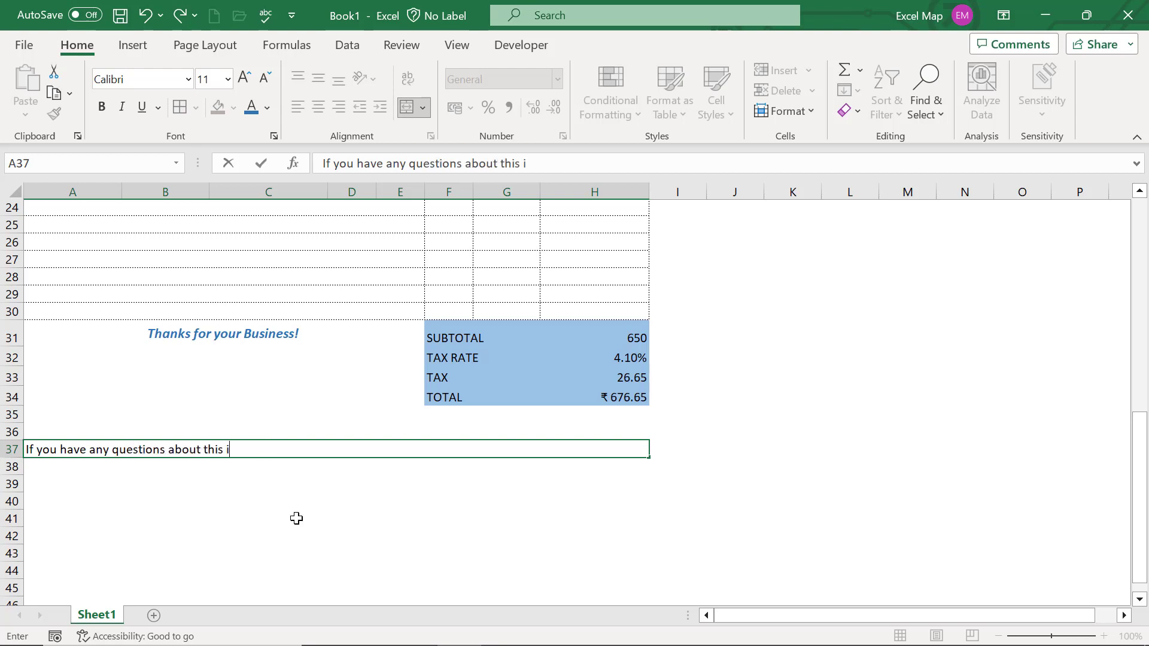
pyautogui.write('nvoice, please')
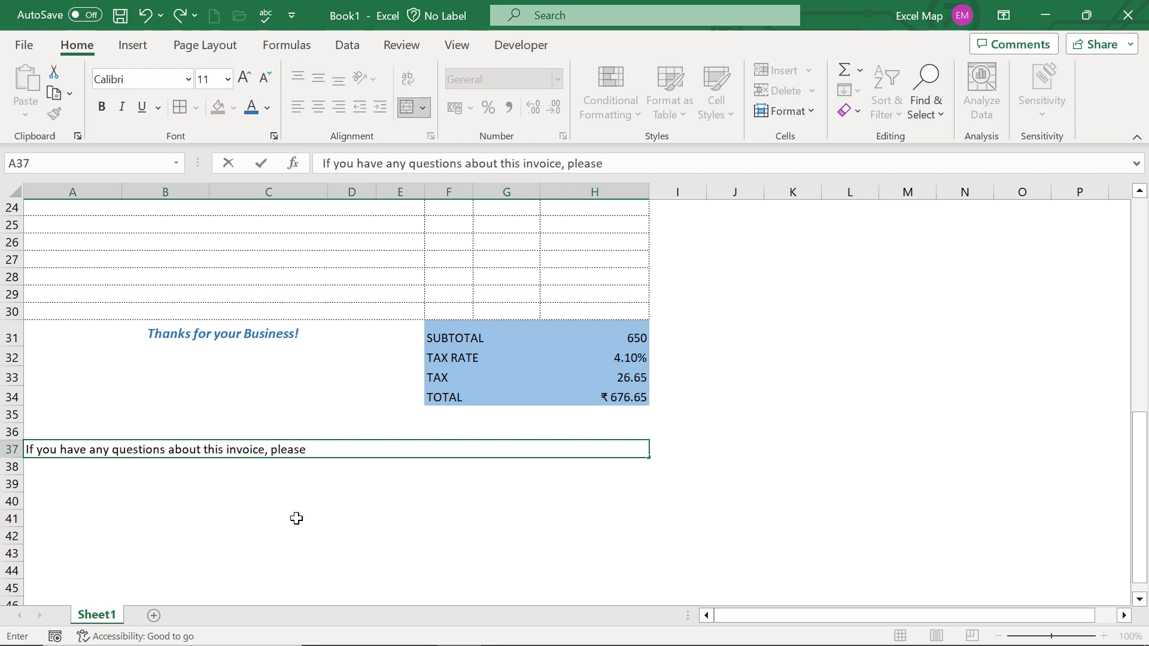
pyautogui.write(' contact')
pyautogui.press('Return')
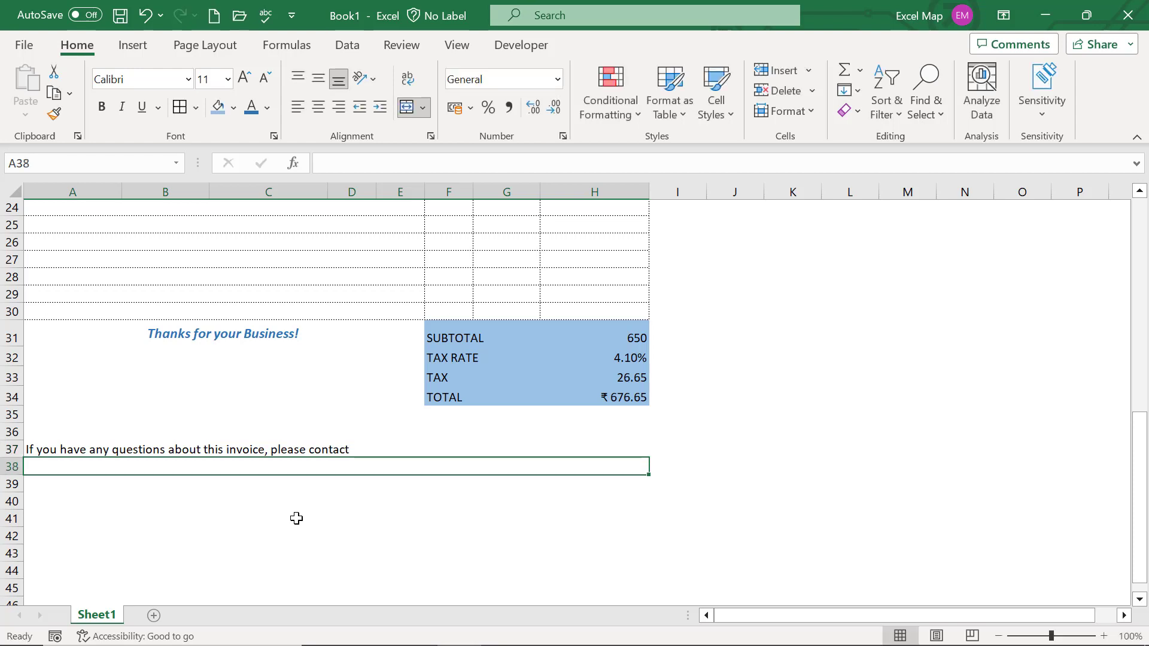
# Add the '[Name, phone, email]' placeholder in row 38 and centre both note rows
pyautogui.write('Name')
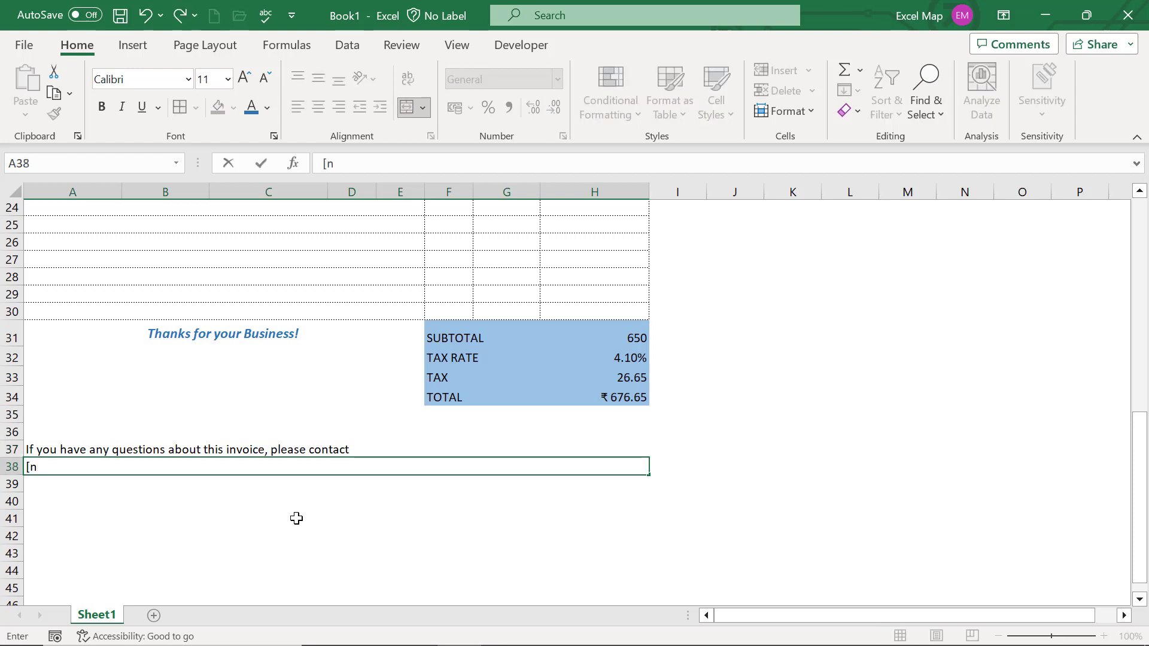
pyautogui.write(', pho')
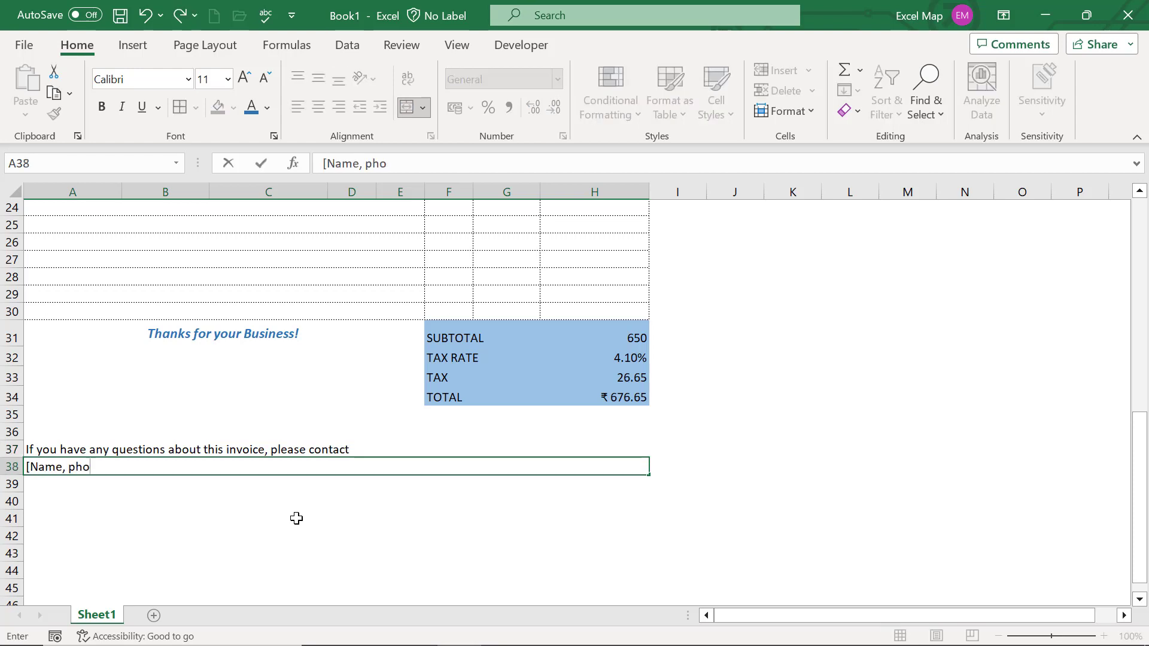
pyautogui.write('ne, email')
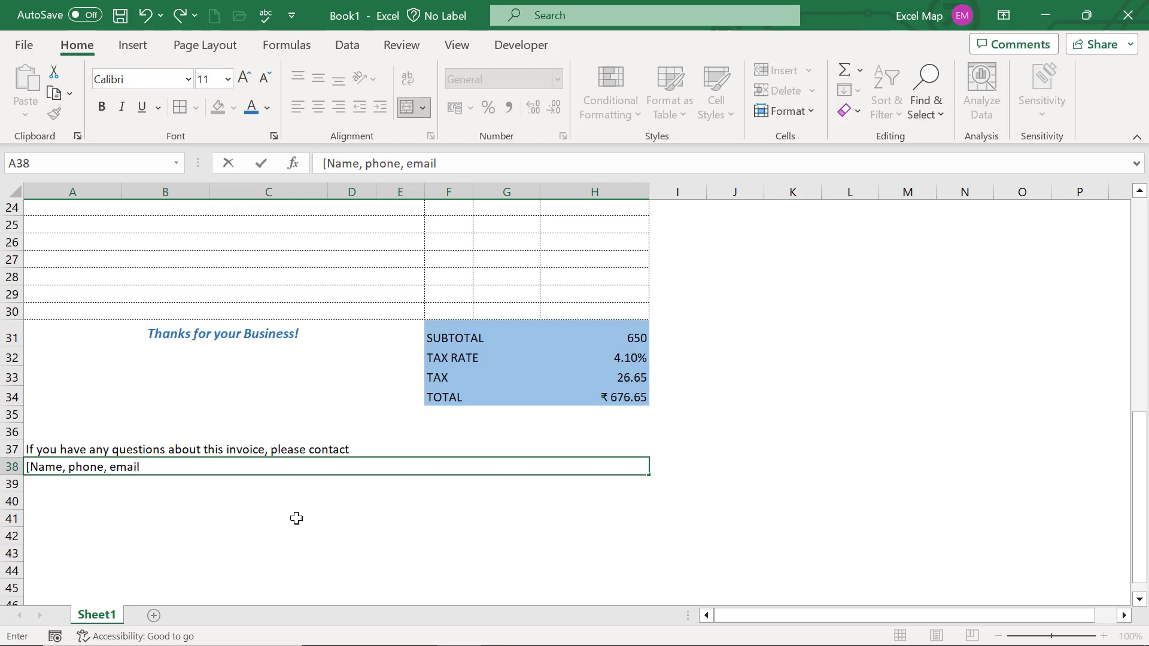
pyautogui.write(']')
pyautogui.press('Up')
pyautogui.hotkey('shift', 'Down')
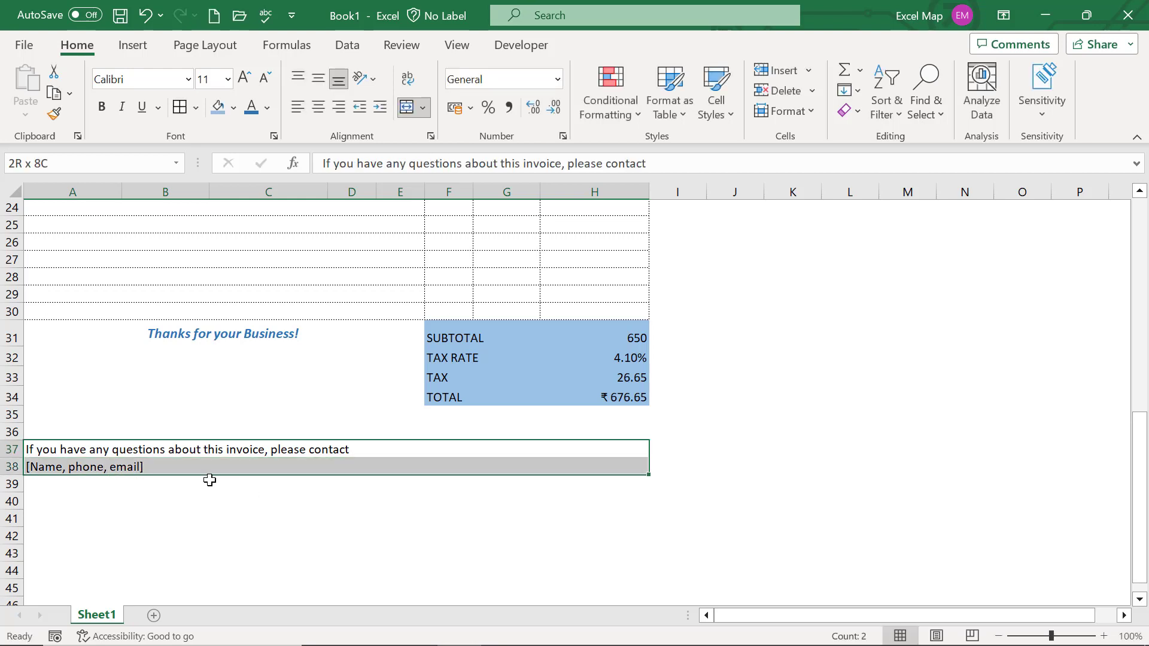
pyautogui.click(318, 108)
pyautogui.click(282, 396)
# Frame the range A1:H38 with an Outline border from the More Borders dialog
pyautogui.scroll(3, 279, 396)
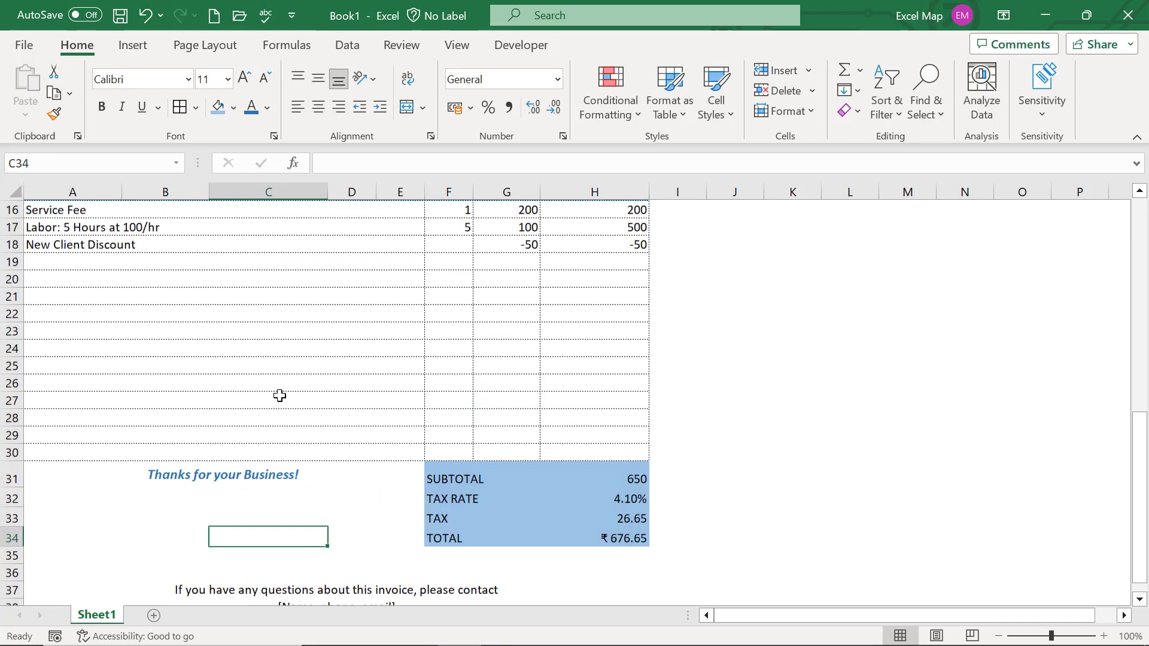
pyautogui.scroll(5, 279, 396)
pyautogui.moveTo(77, 217); pyautogui.dragTo(619, 543)
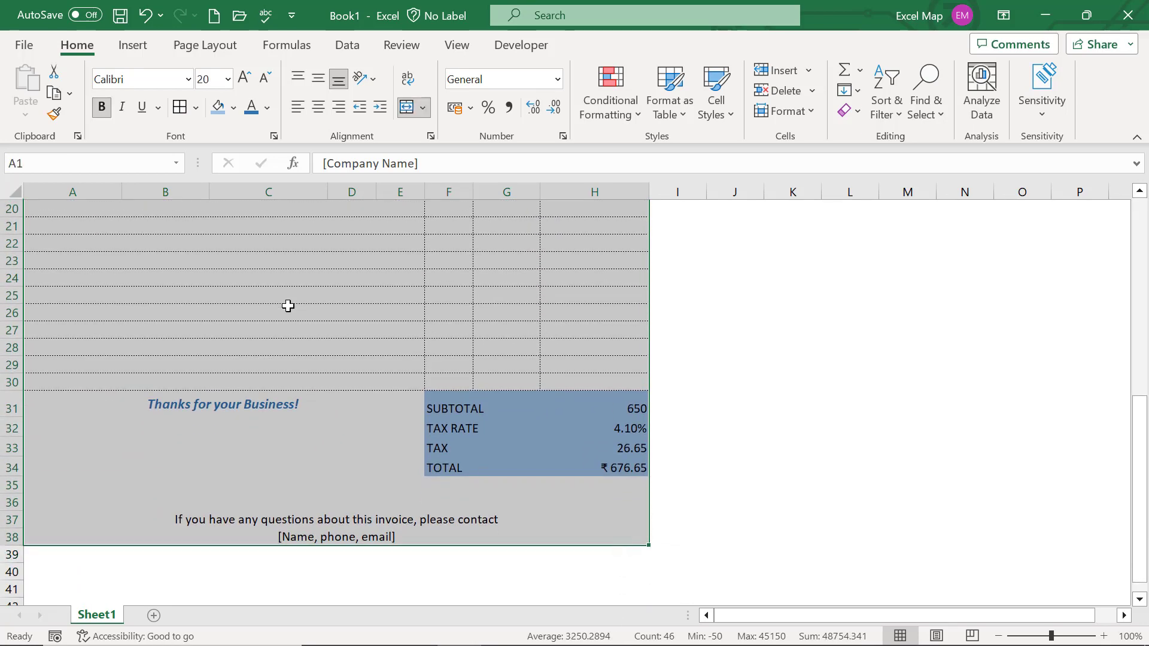
pyautogui.click(196, 110)
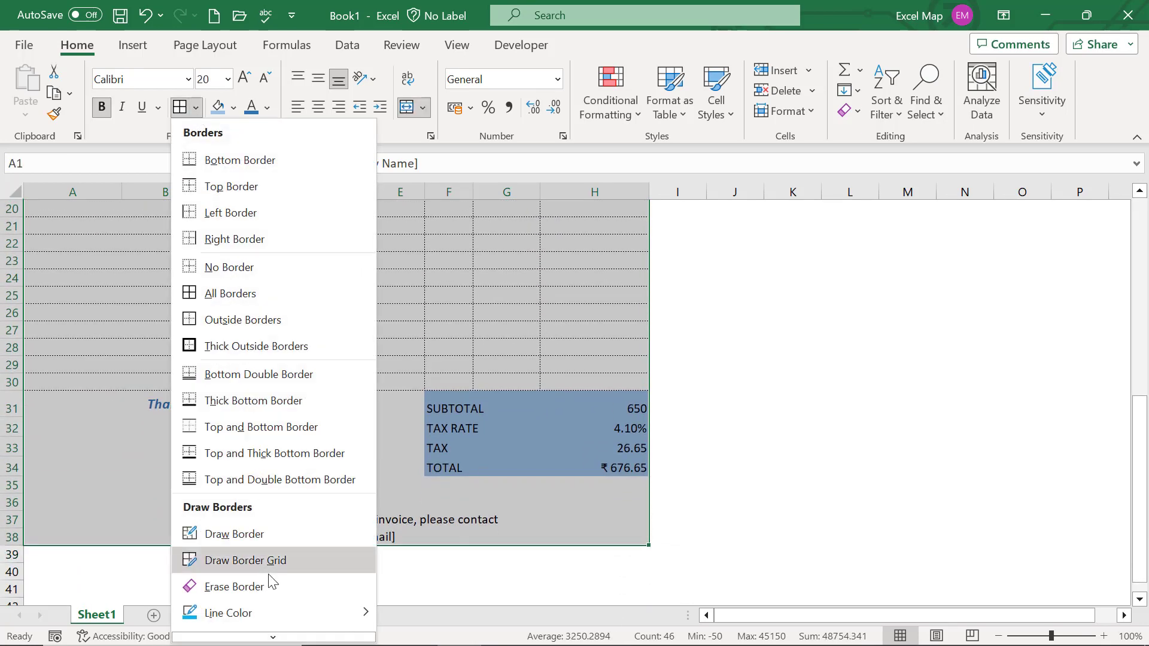
pyautogui.click(240, 630)
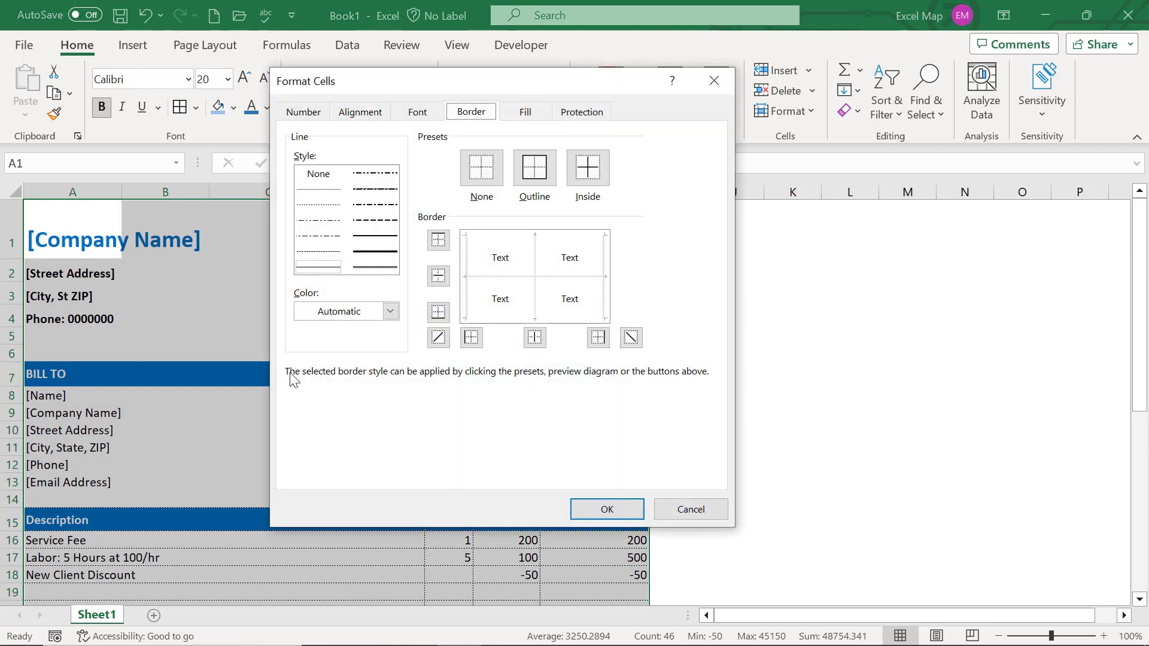
pyautogui.click(534, 170)
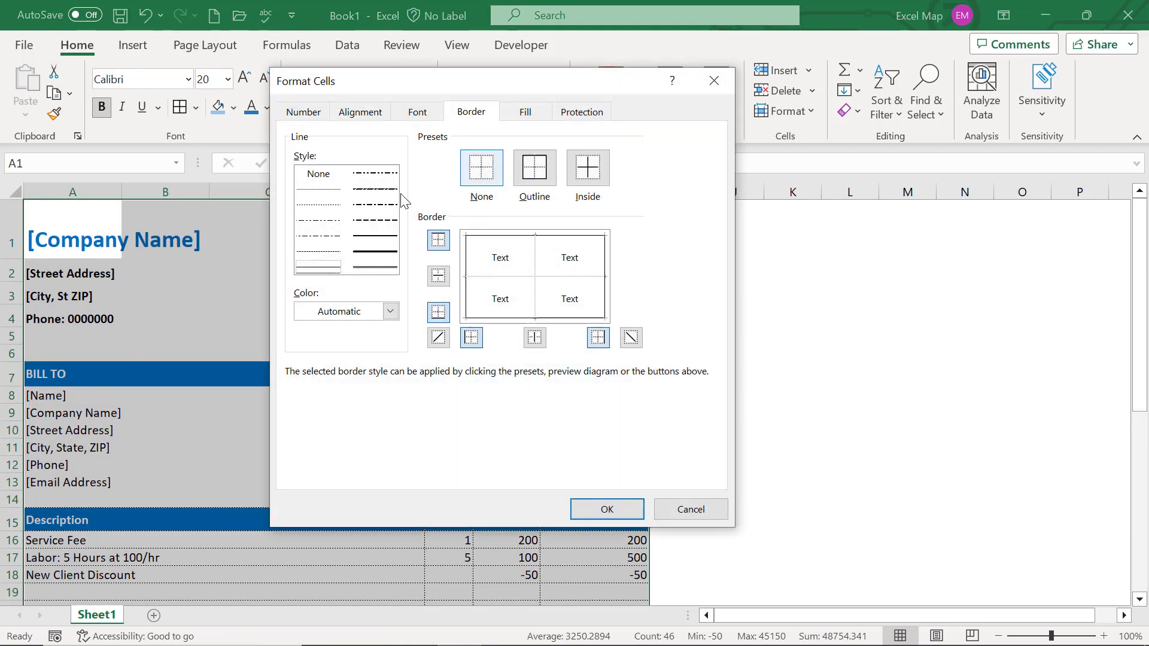
pyautogui.click(606, 509)
pyautogui.click(395, 450)
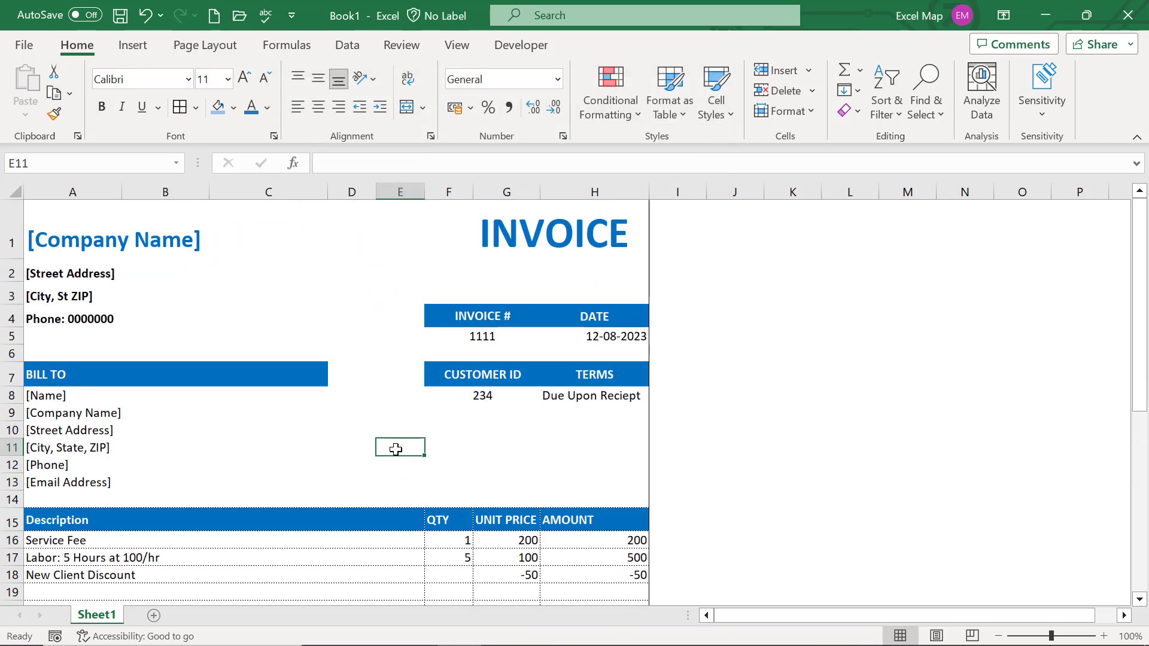
# Preview the printout to confirm the invoice fits one page, then return to the sheet
pyautogui.scroll(-2, 397, 451)
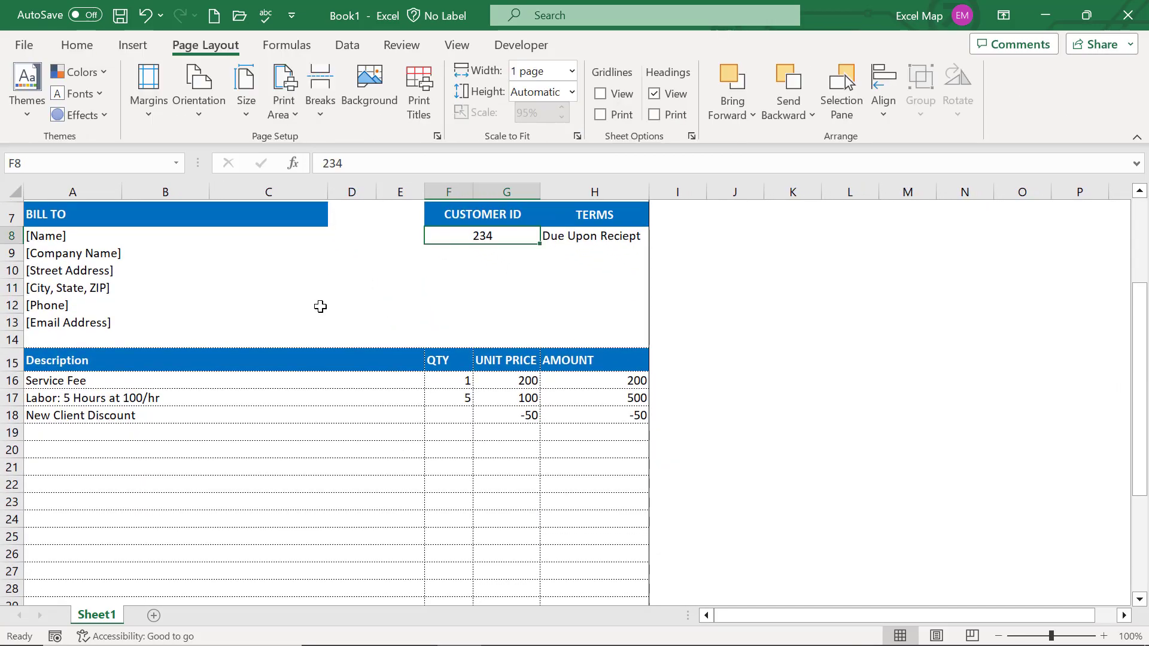
pyautogui.hotkey('ctrl', 'p')
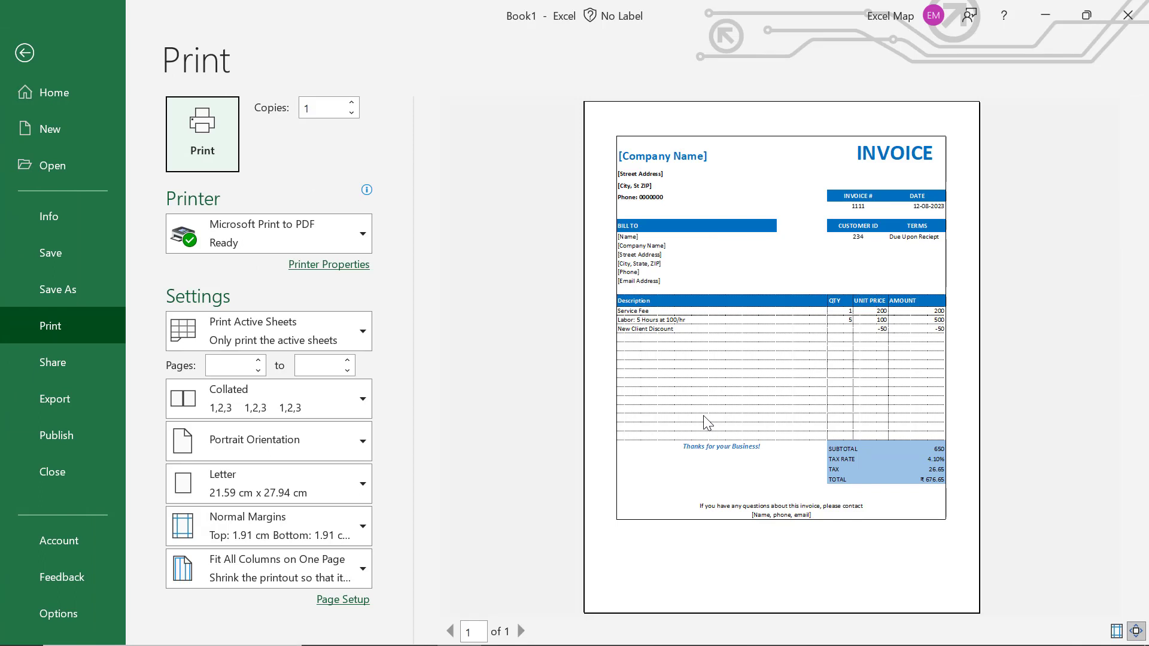
pyautogui.press('Escape')
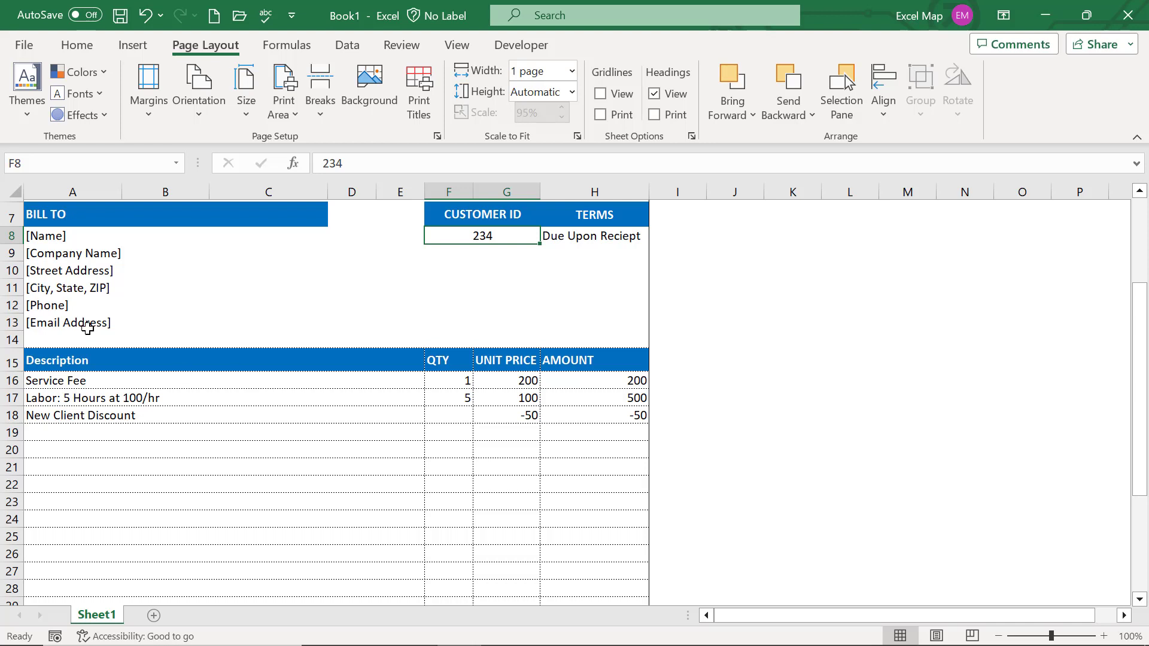
# Heighten BILL TO rows 8–13 and line-item rows 16–30, then preview the one-page print
pyautogui.moveTo(7, 241); pyautogui.dragTo(13, 338)
pyautogui.click(187, 307)
pyautogui.moveTo(12, 424); pyautogui.dragTo(12, 547)
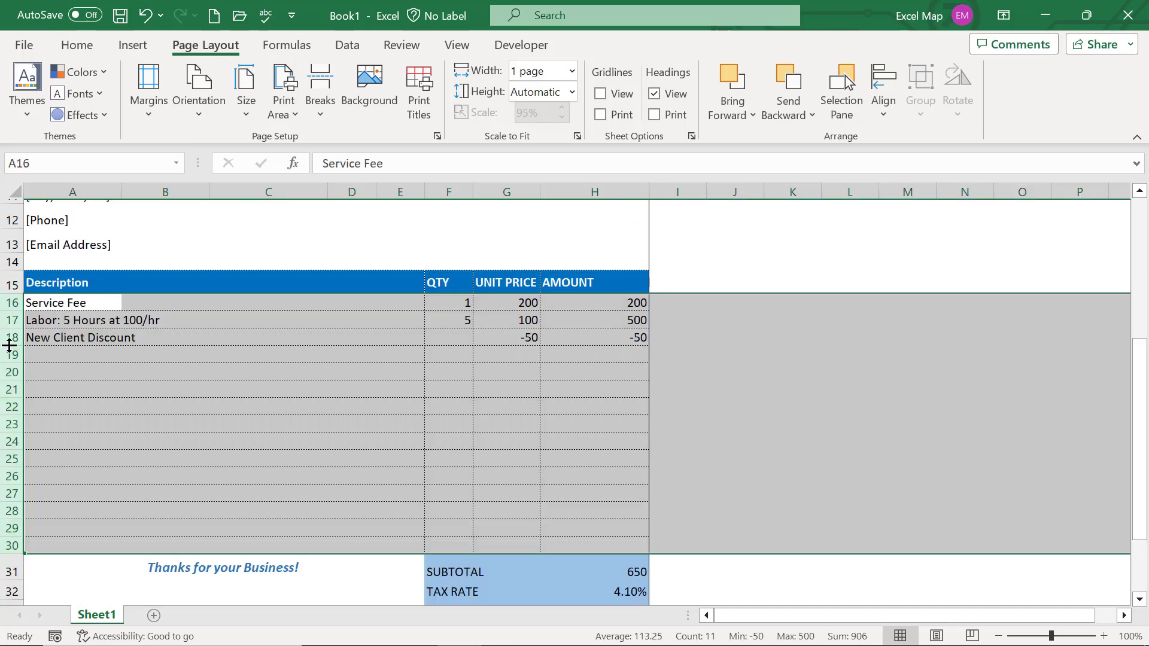
pyautogui.moveTo(9, 346); pyautogui.dragTo(9, 358)
pyautogui.click(132, 364)
pyautogui.scroll(-3, 132, 364)
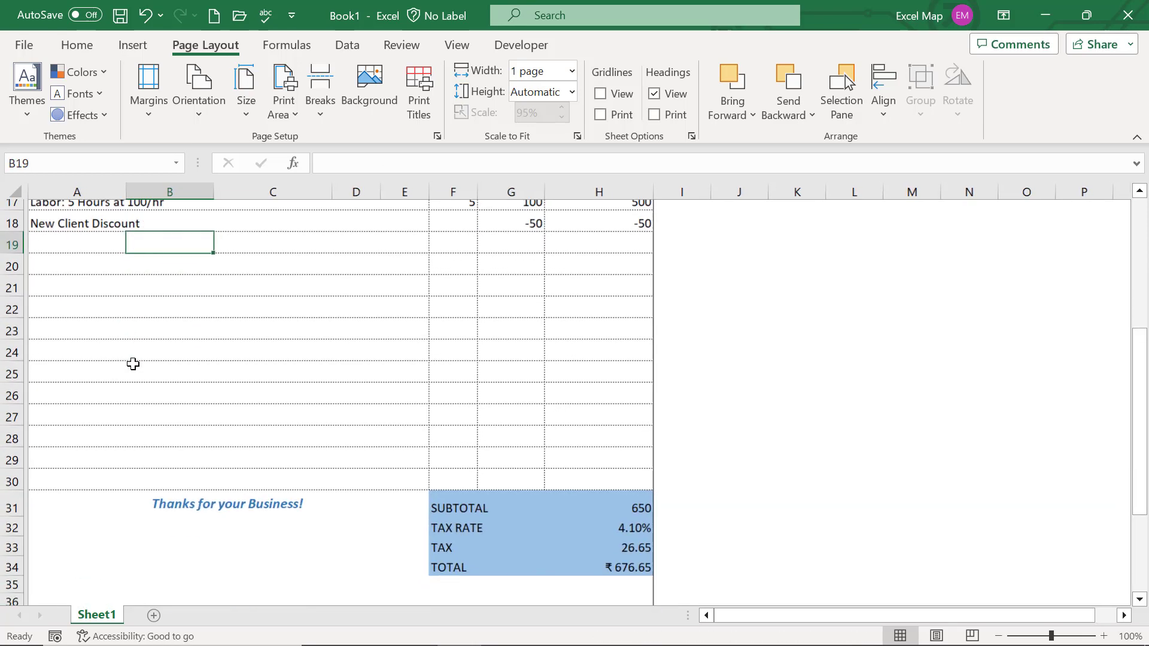
pyautogui.hotkey('ctrl', 'p')
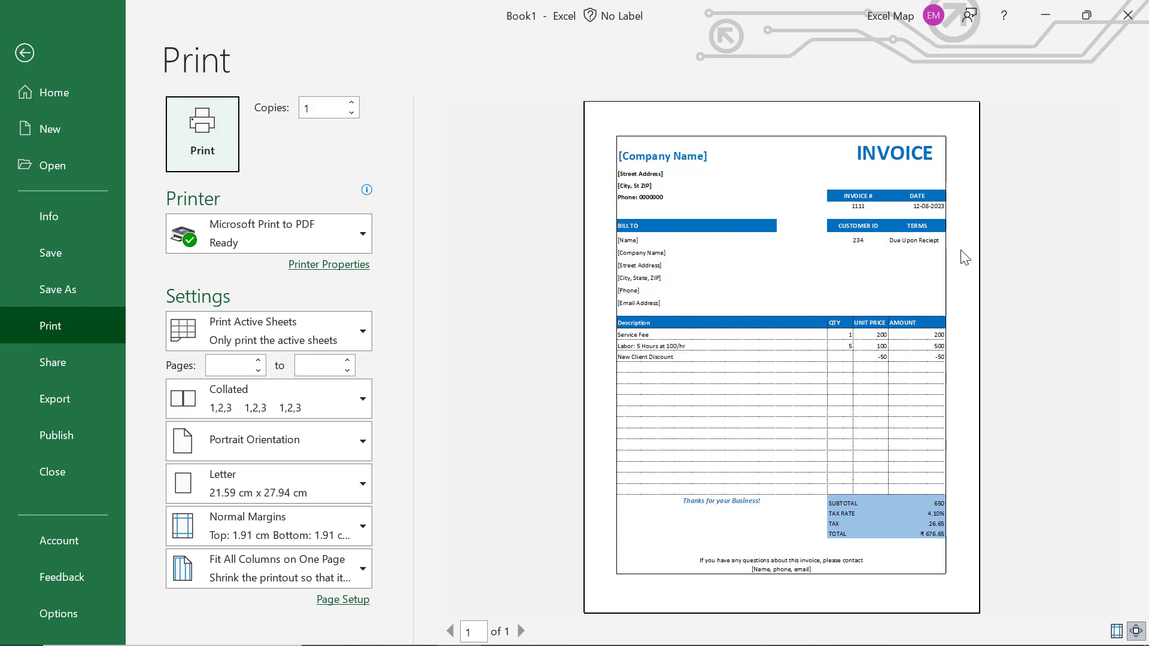
# Leave the print preview and scroll back up to the [Company Name] header of the invoice
pyautogui.press('Escape')
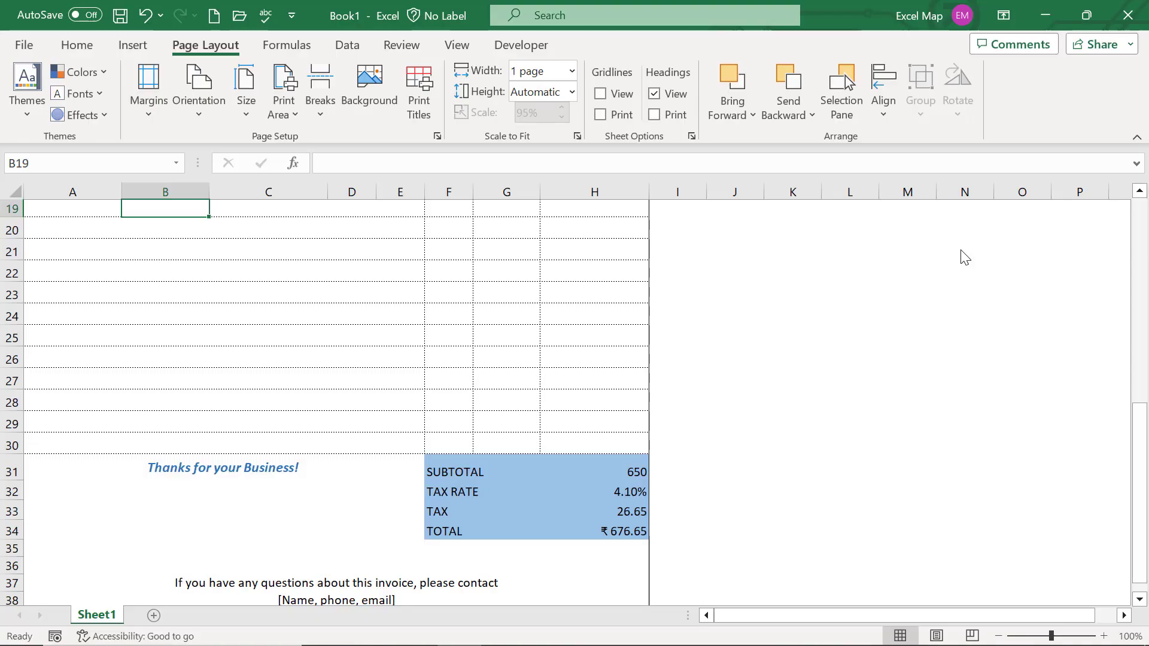
pyautogui.scroll(6, 509, 254)
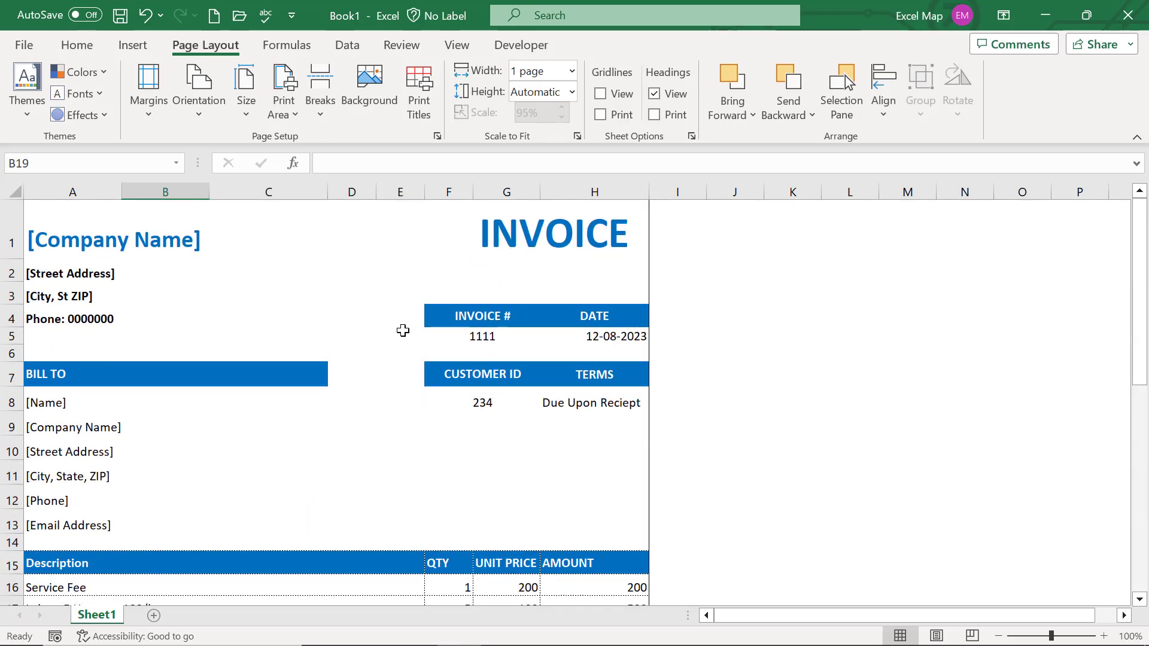
pyautogui.click(96, 251)
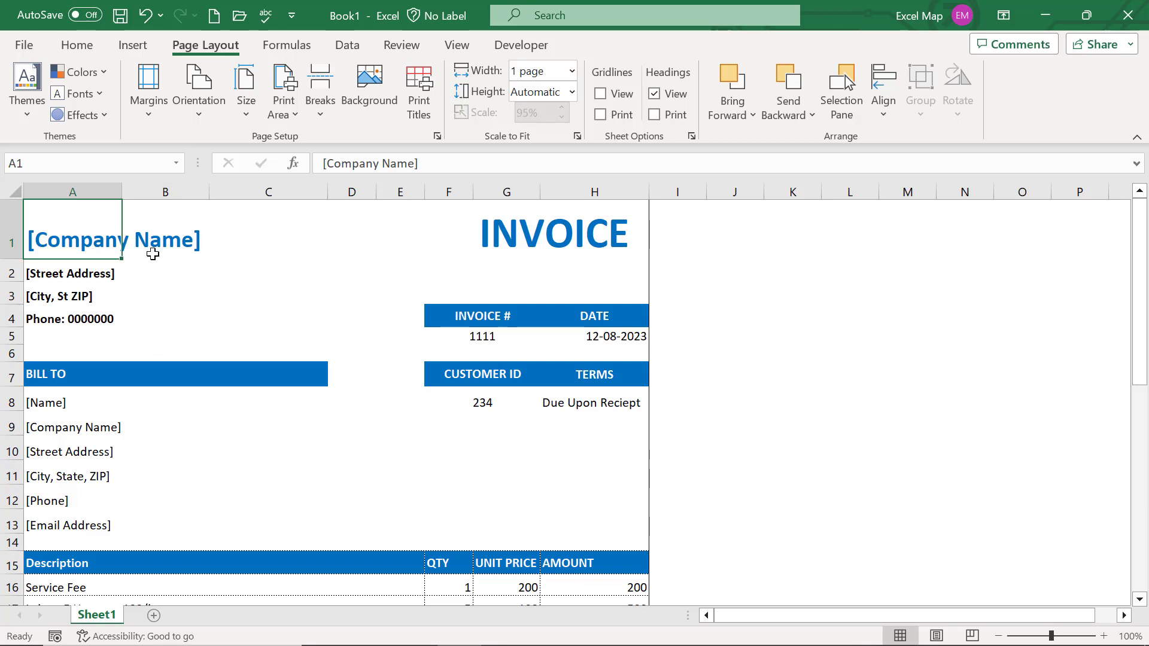
pyautogui.click(176, 304)
pyautogui.keyDown('shift'); pyautogui.click(342, 377); pyautogui.keyUp('shift')
pyautogui.click(350, 374)
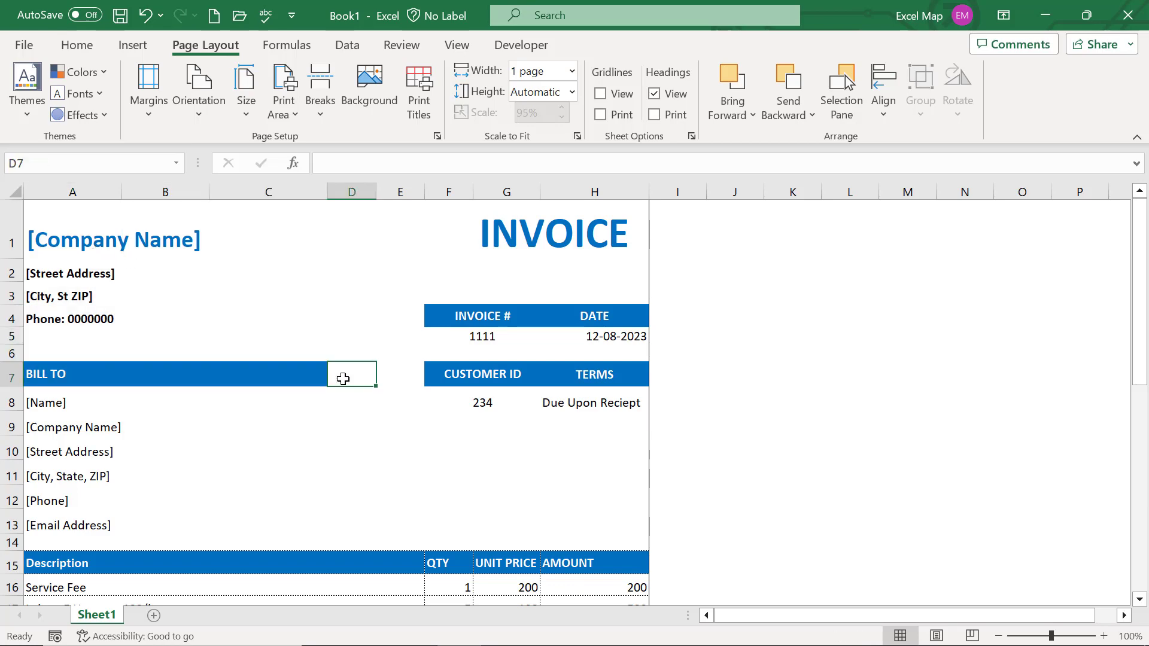
pyautogui.scroll(-5, 343, 379)
pyautogui.scroll(-3, 343, 379)
pyautogui.scroll(8, 343, 379)
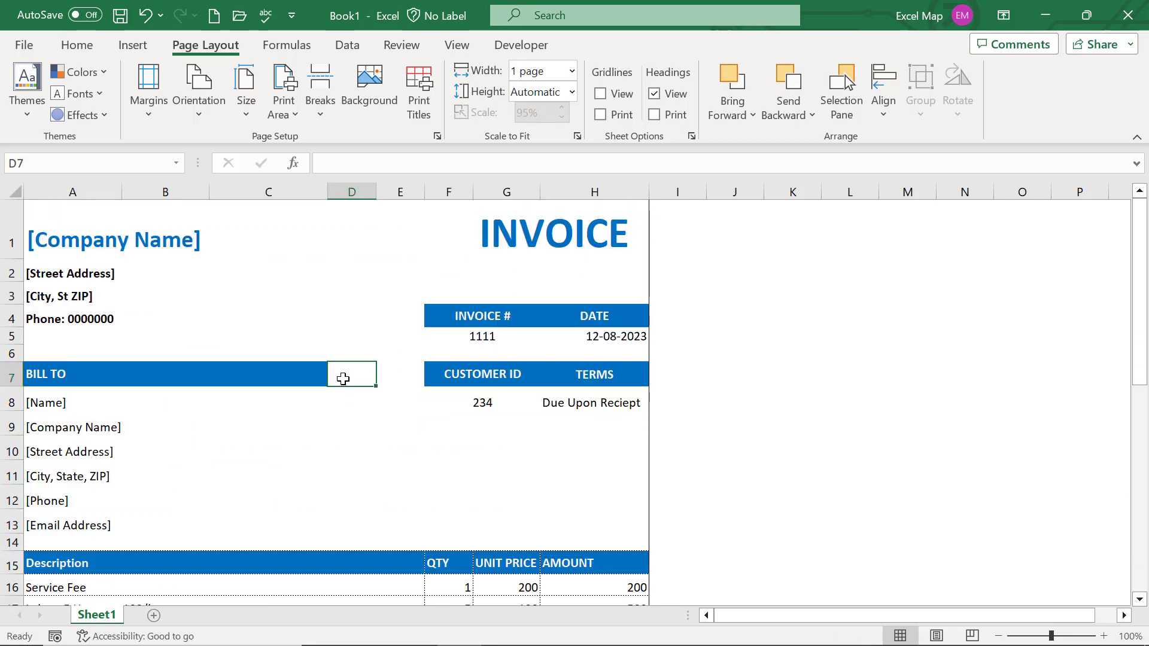